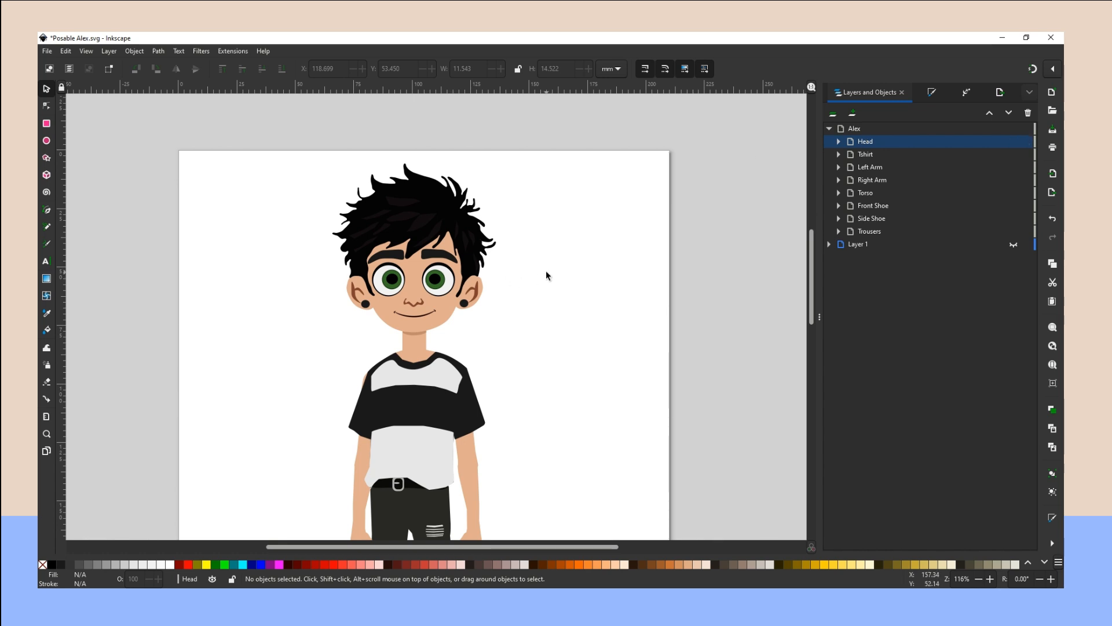
Examine the parts inside the Head layer and its Left Eye group, selecting the pupil to locate it on the character
left_click(839, 143)
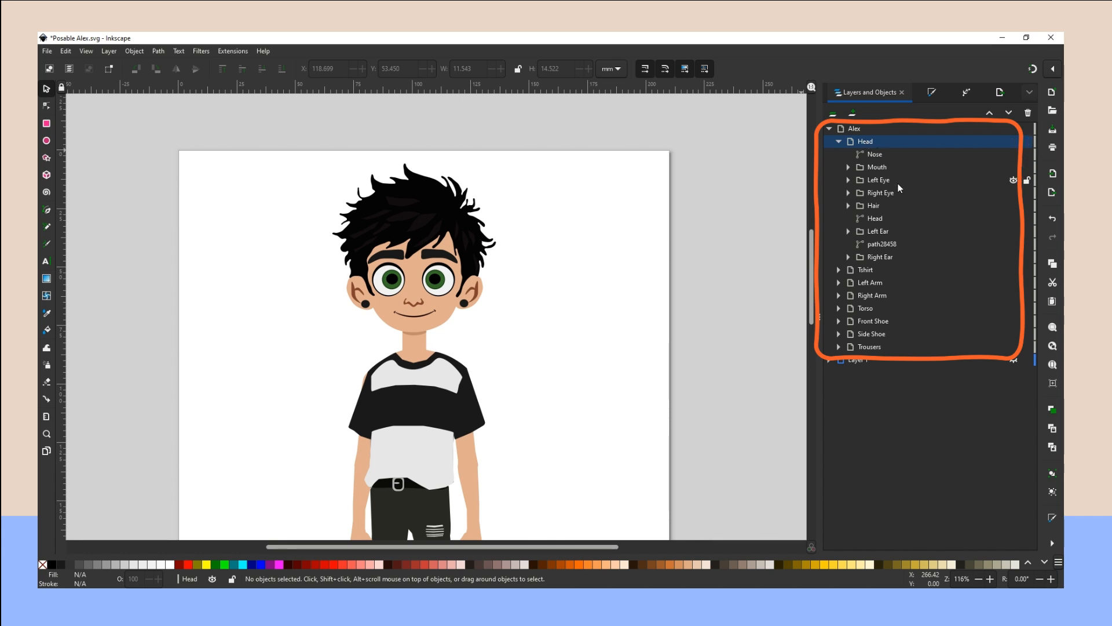
left_click(849, 180)
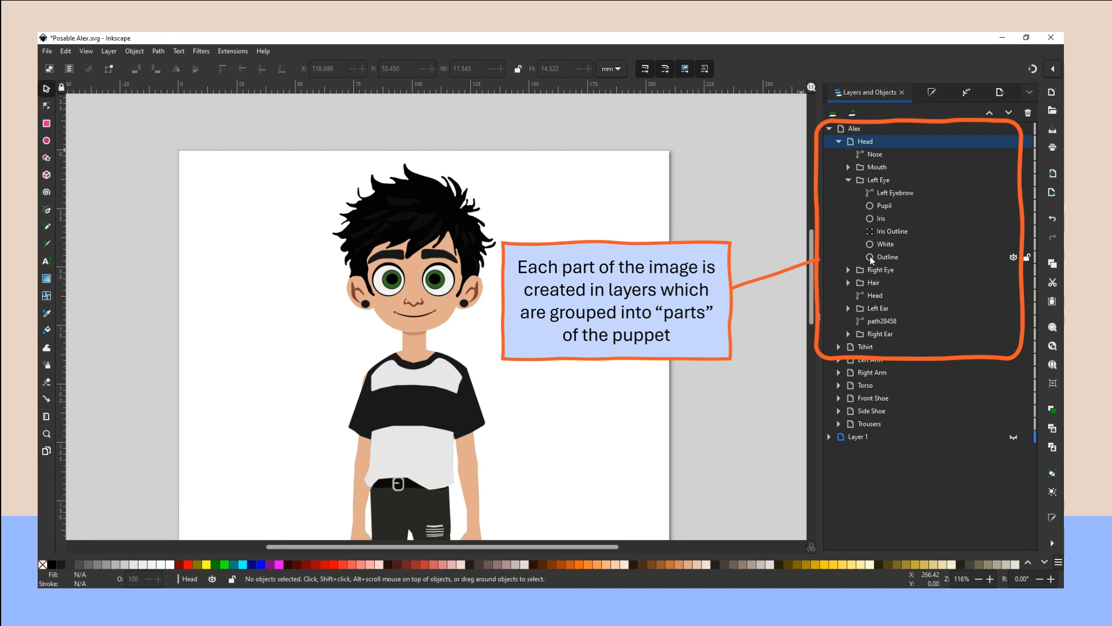
left_click(889, 208)
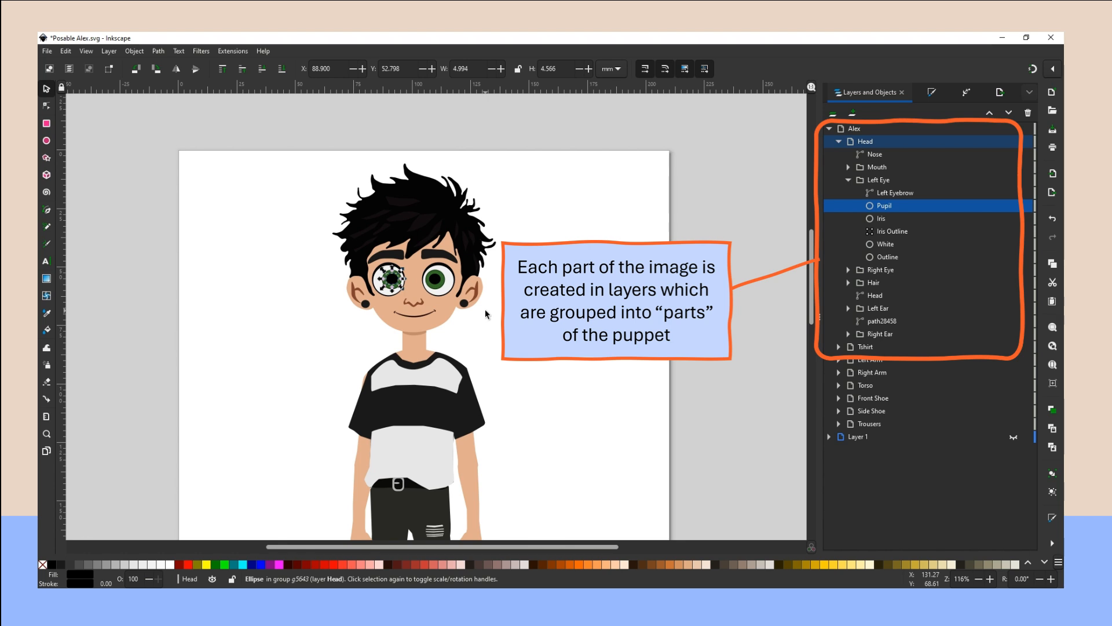
left_click(849, 180)
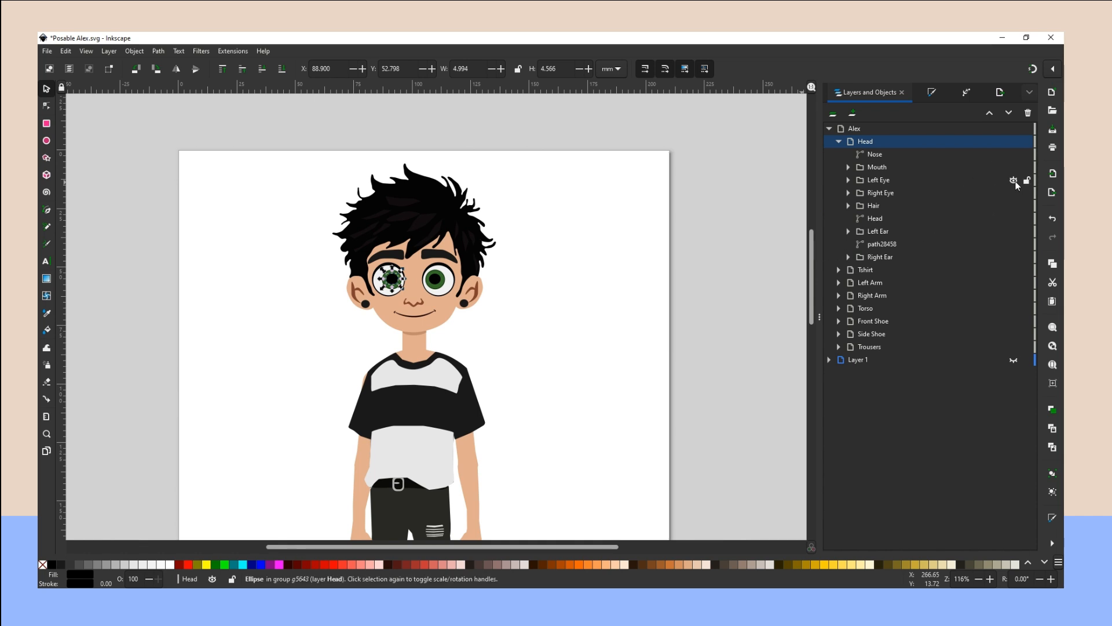
Hide the Left Eye, Right Eye and Mouth groups of the Head layer and clear the selection
left_click(1016, 181)
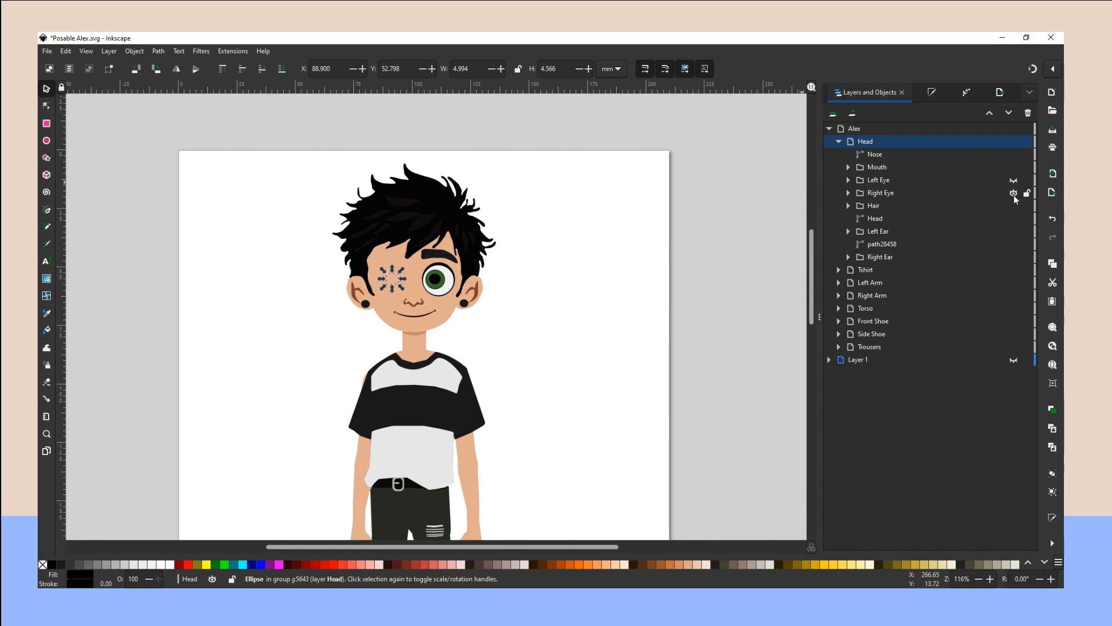
left_click(1014, 193)
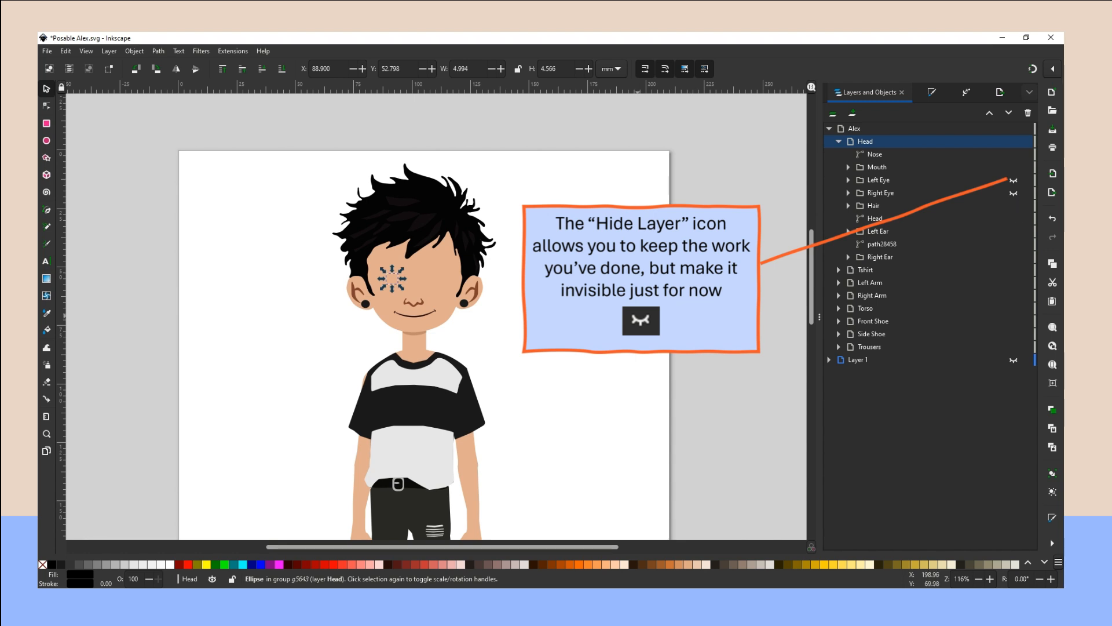
key("Escape")
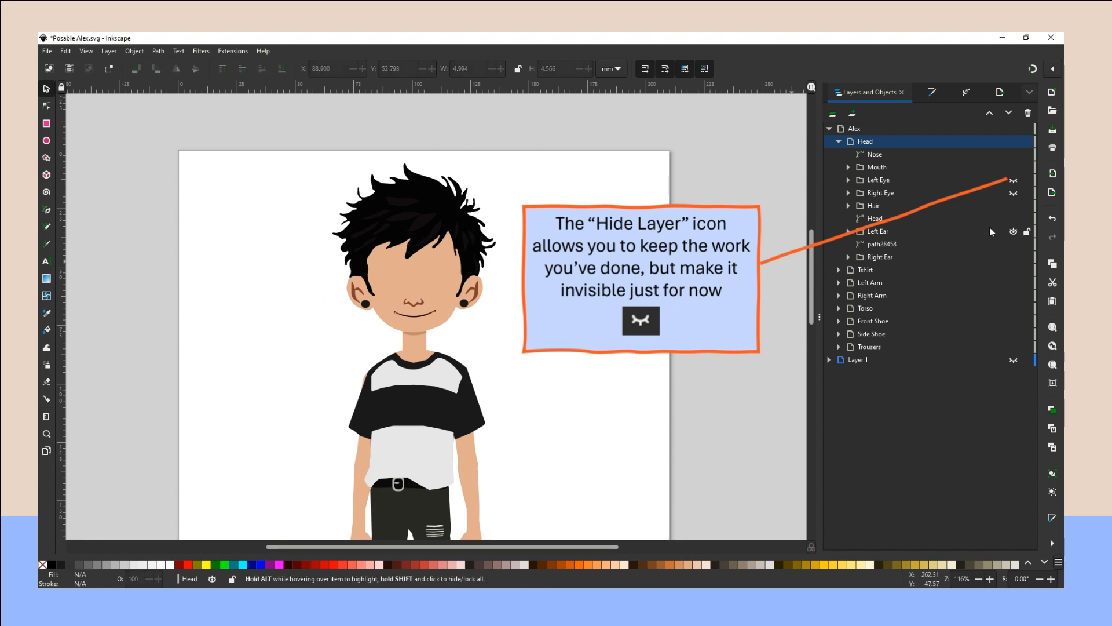
left_click(1013, 167)
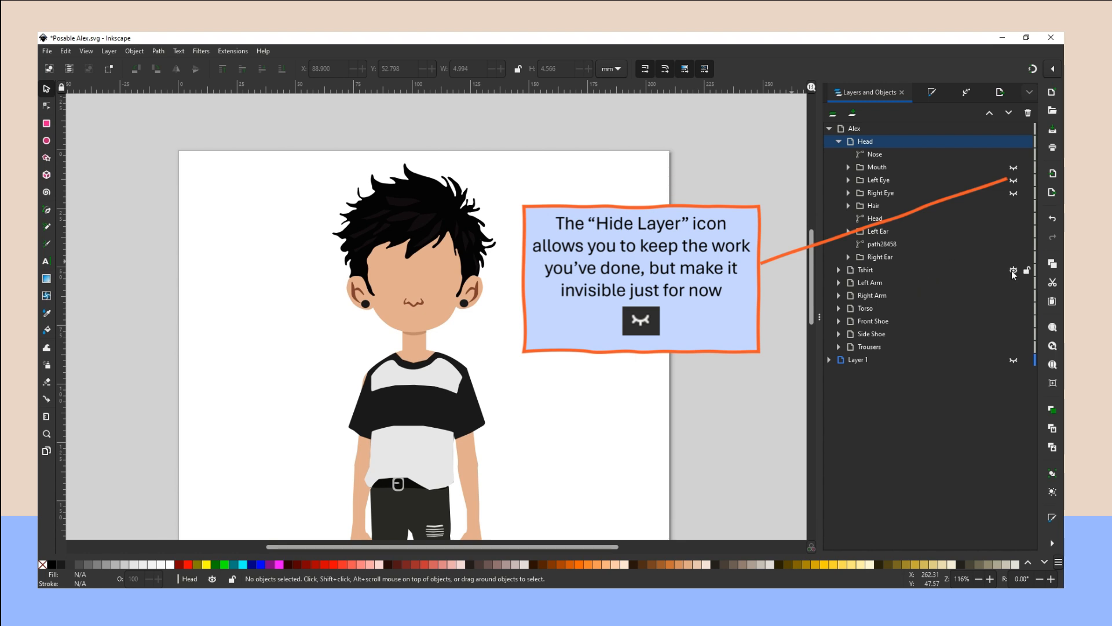
Hide the Tshirt, Left Arm, Right Arm, Torso, Front Shoe, Side Shoe and Trousers layers so only the head artwork shows
left_click(1013, 270)
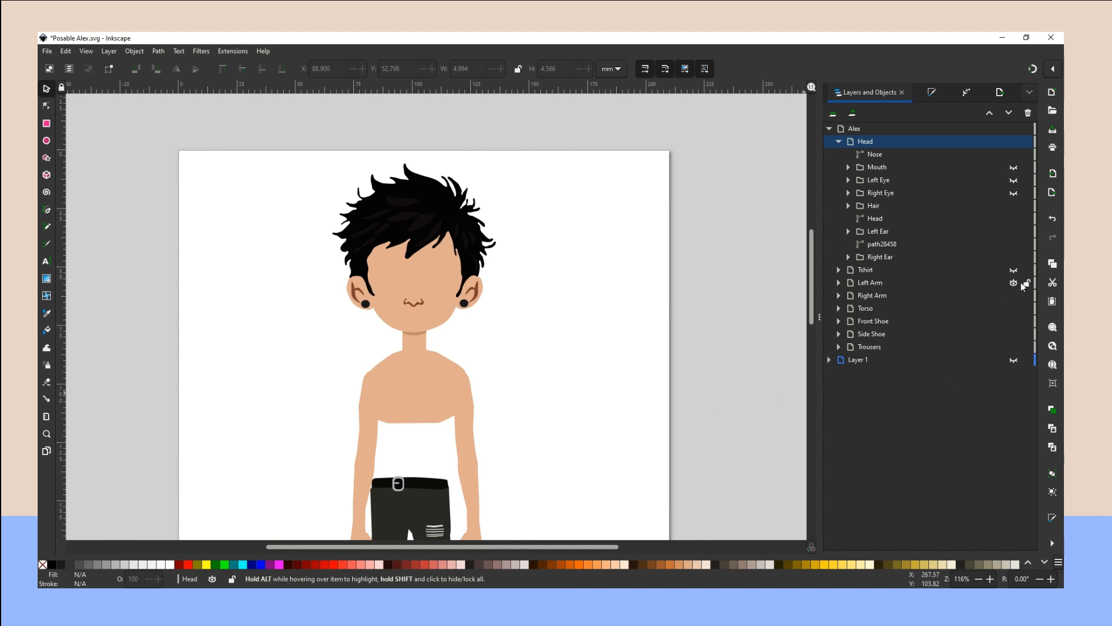
left_click(1013, 283)
left_click(1013, 296)
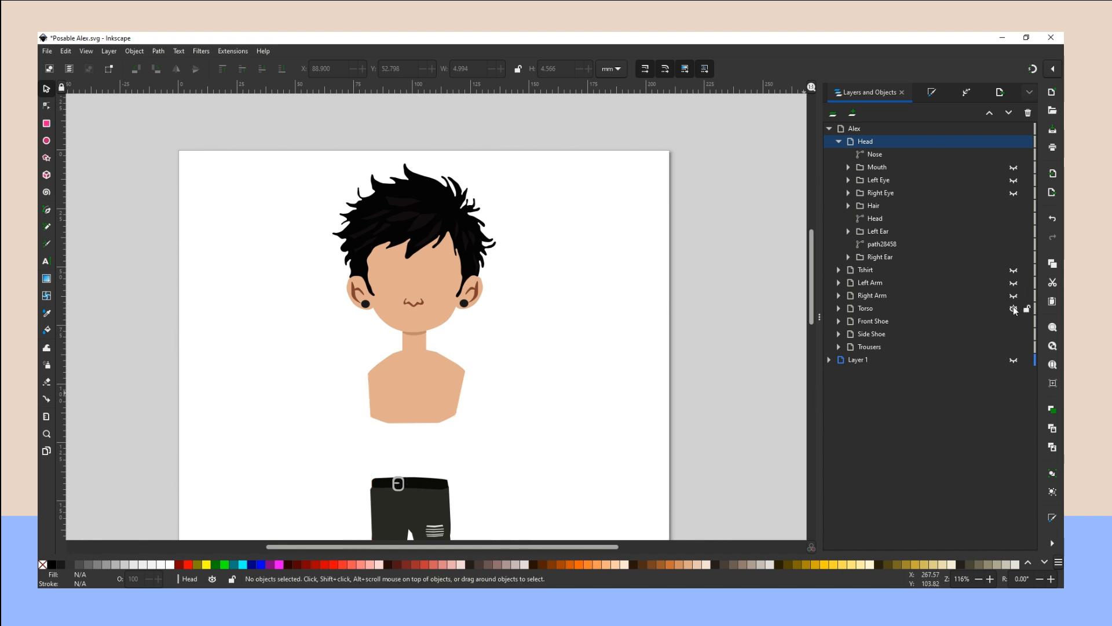
left_click(1013, 308)
left_click(1013, 335)
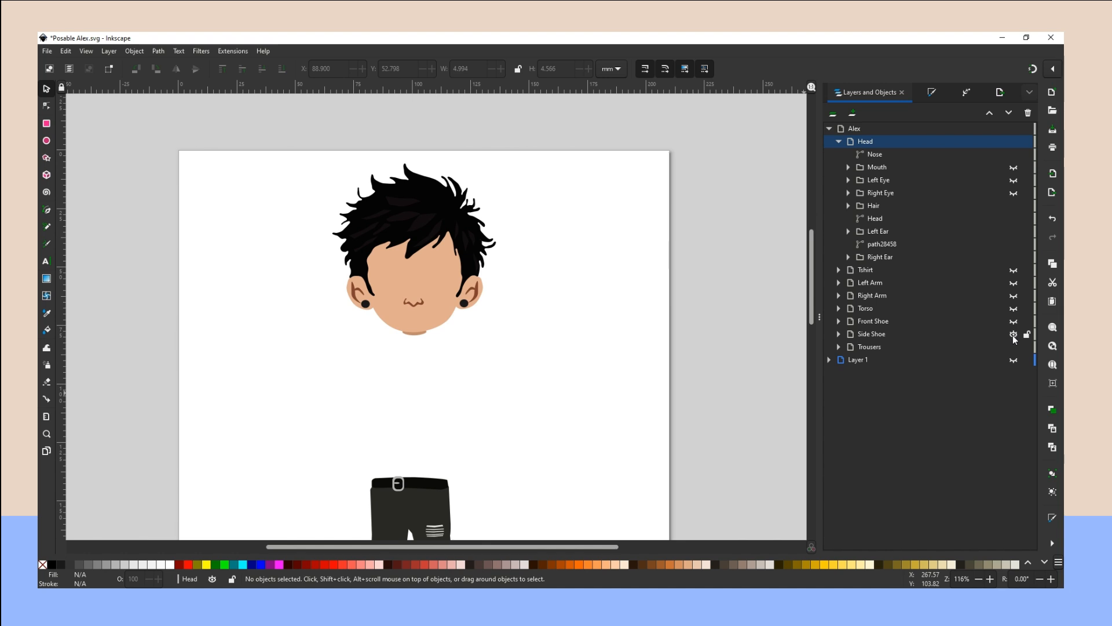
left_click(1013, 347)
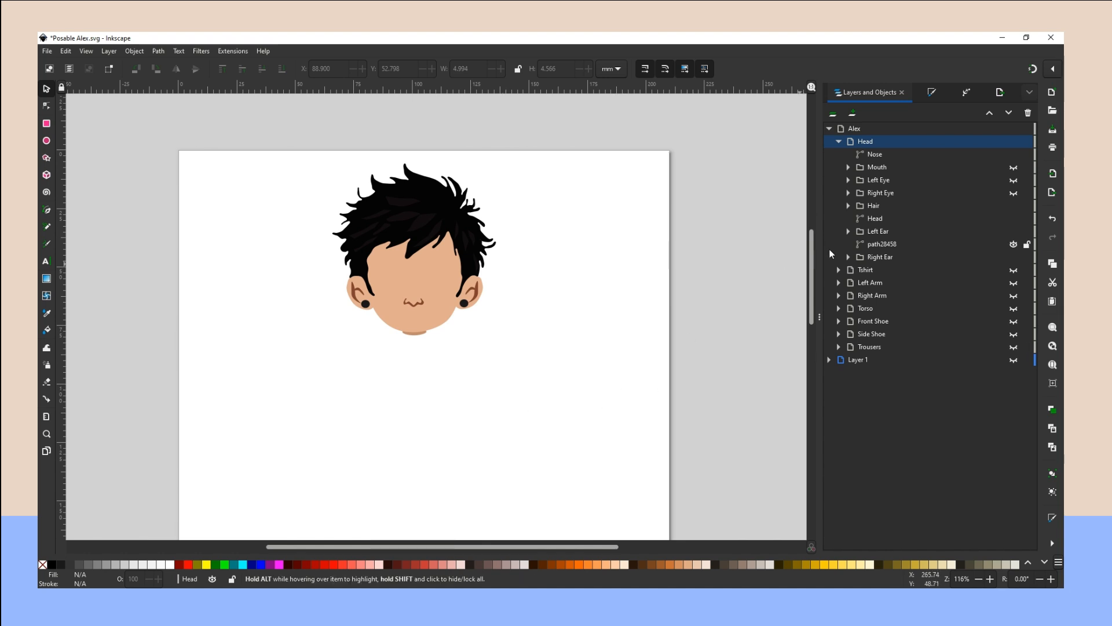
Set up a PNG export of the blank head using the Document area, with the file name Alex Blank Head.png
mouse_move(810, 273)
left_mouse_down()
mouse_move(816, 366)
mouse_move(813, 265)
mouse_move(812, 275)
left_mouse_up()
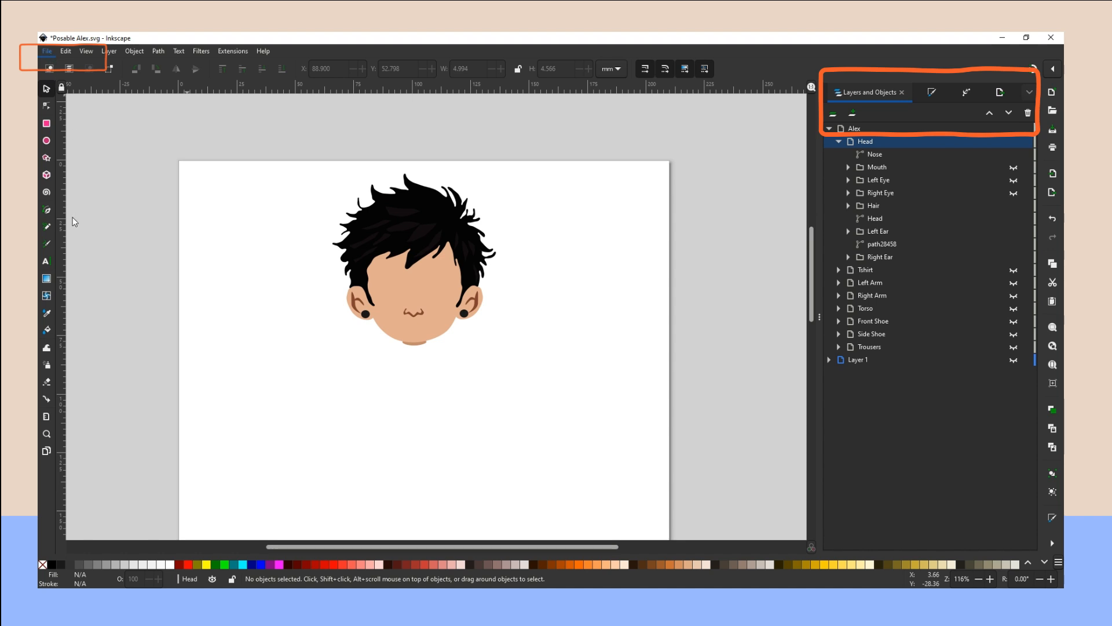
key("ctrl+shift+e")
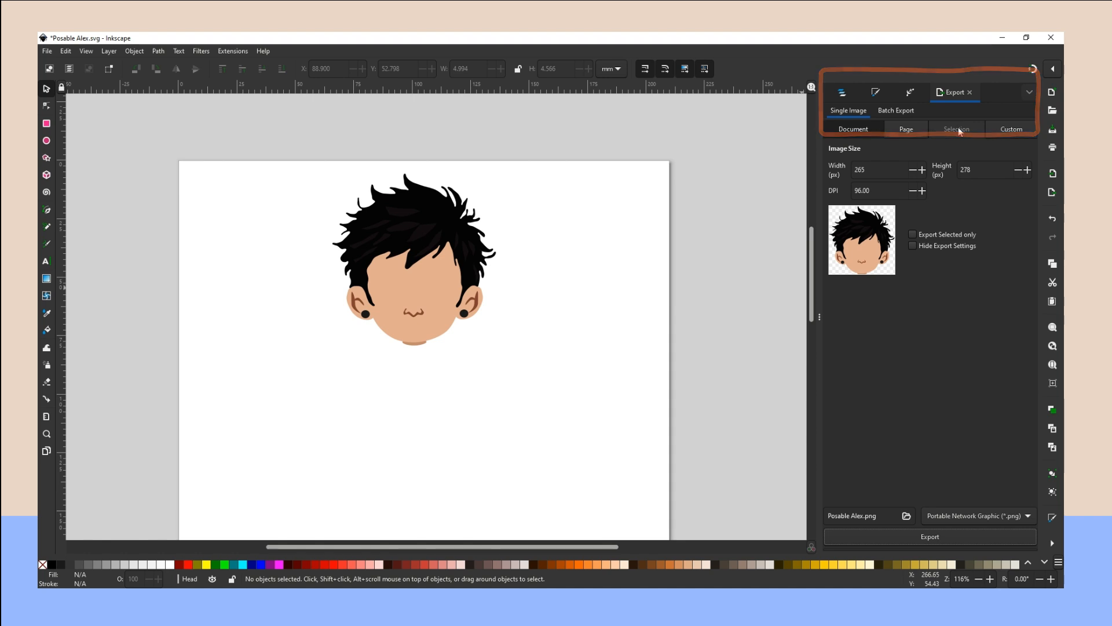
left_click(906, 128)
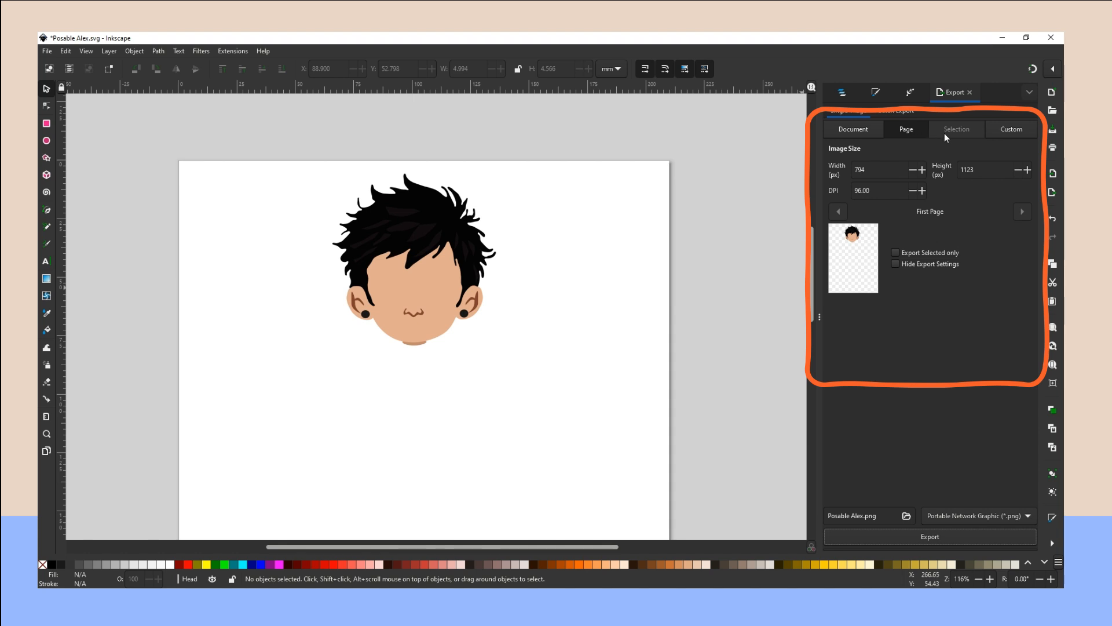
left_click(862, 130)
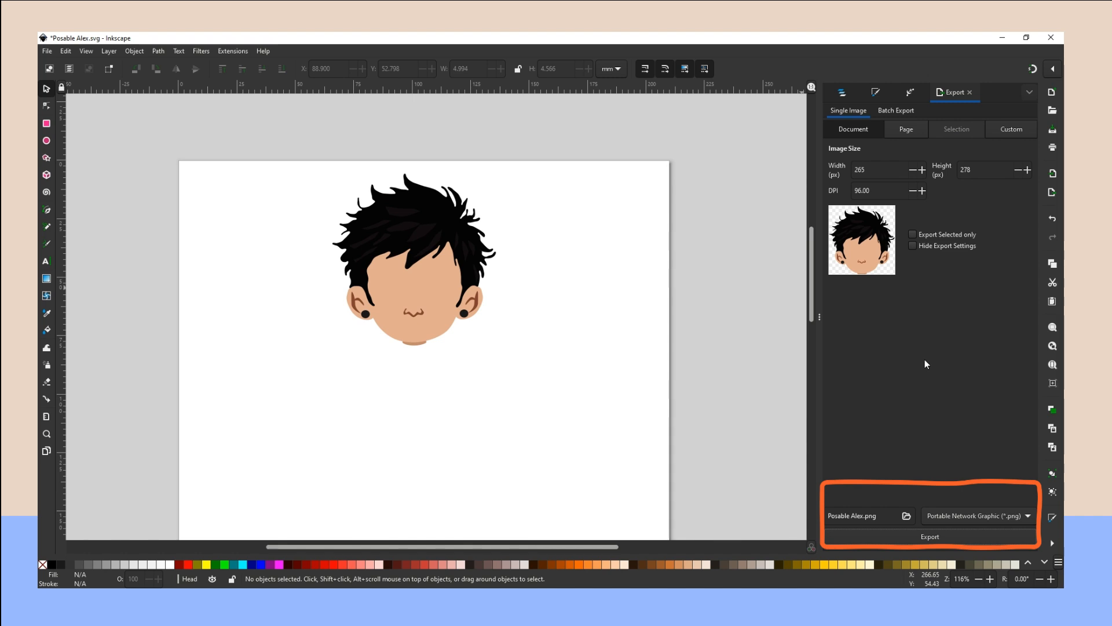
left_click(877, 516)
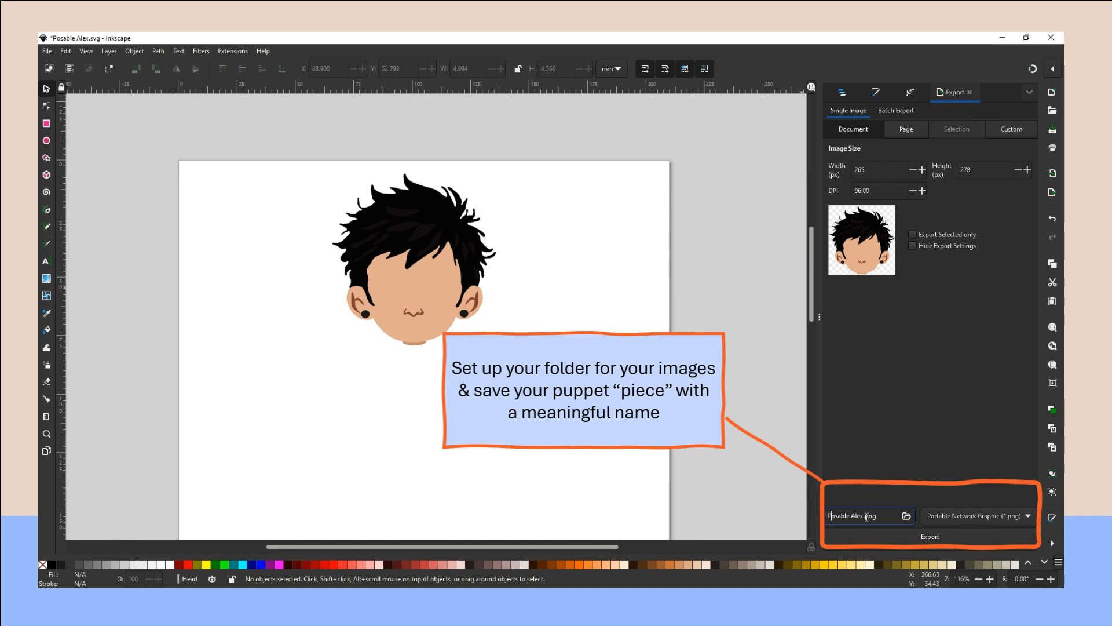
left_click_drag(863, 512, 826, 520)
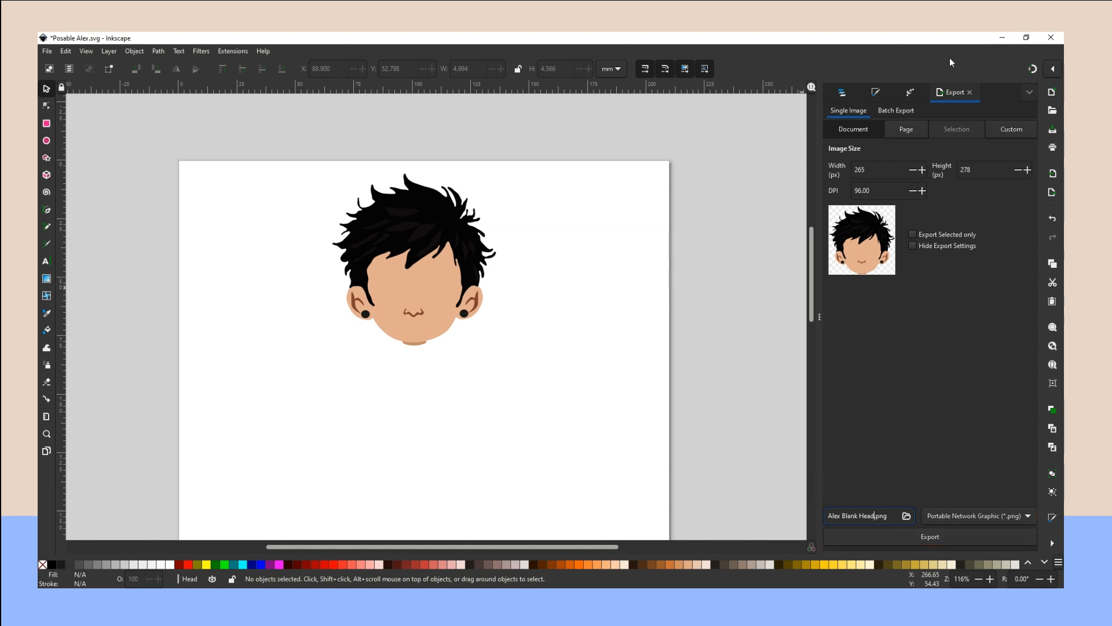
Show the Left Eye group and hide the nose, hair, head shape, both ears and path28458 in the Head layer
left_click(840, 92)
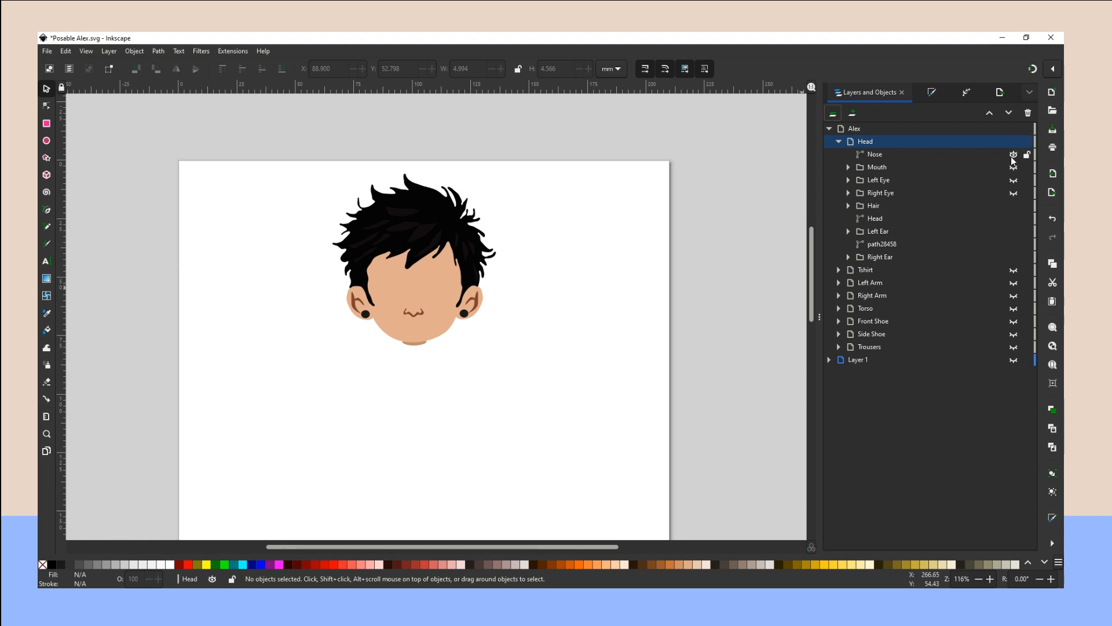
left_click(1014, 181)
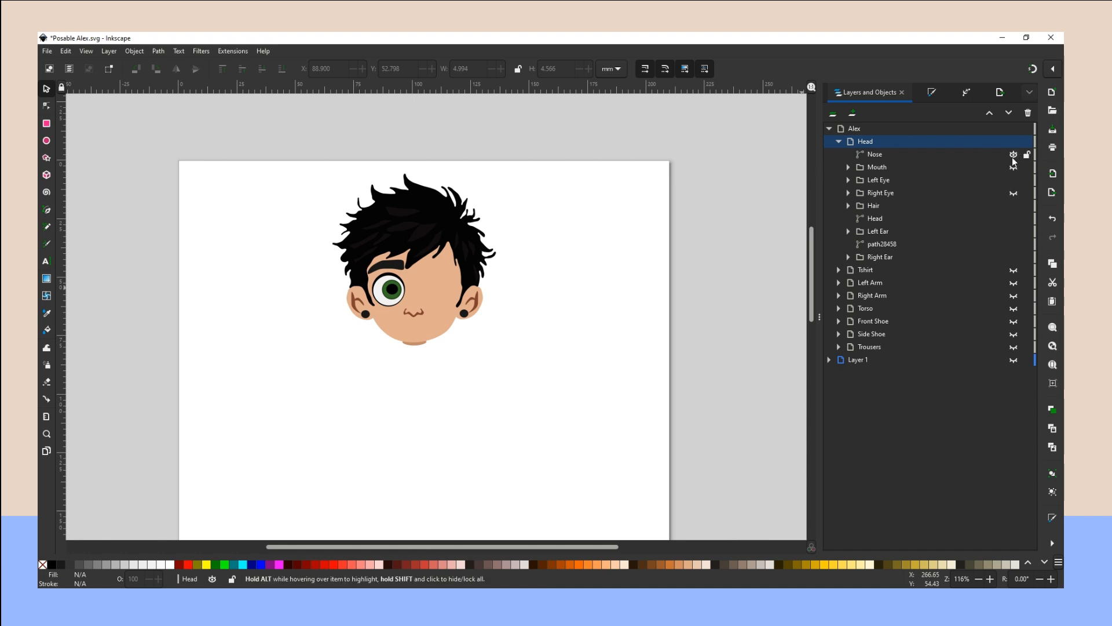
left_click(1013, 155)
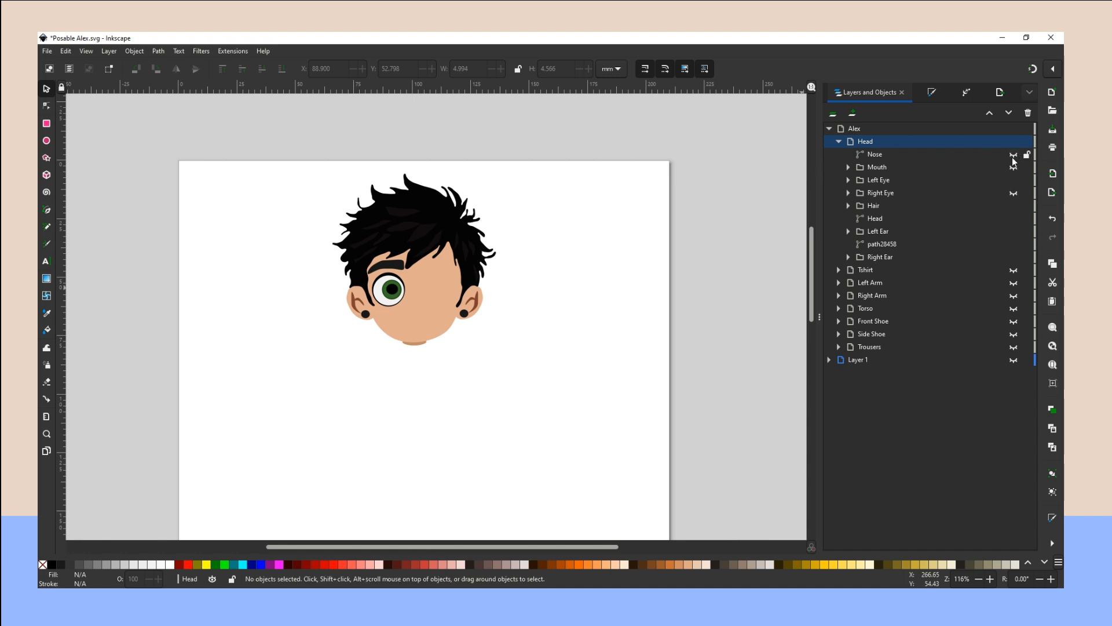
left_click(1013, 206)
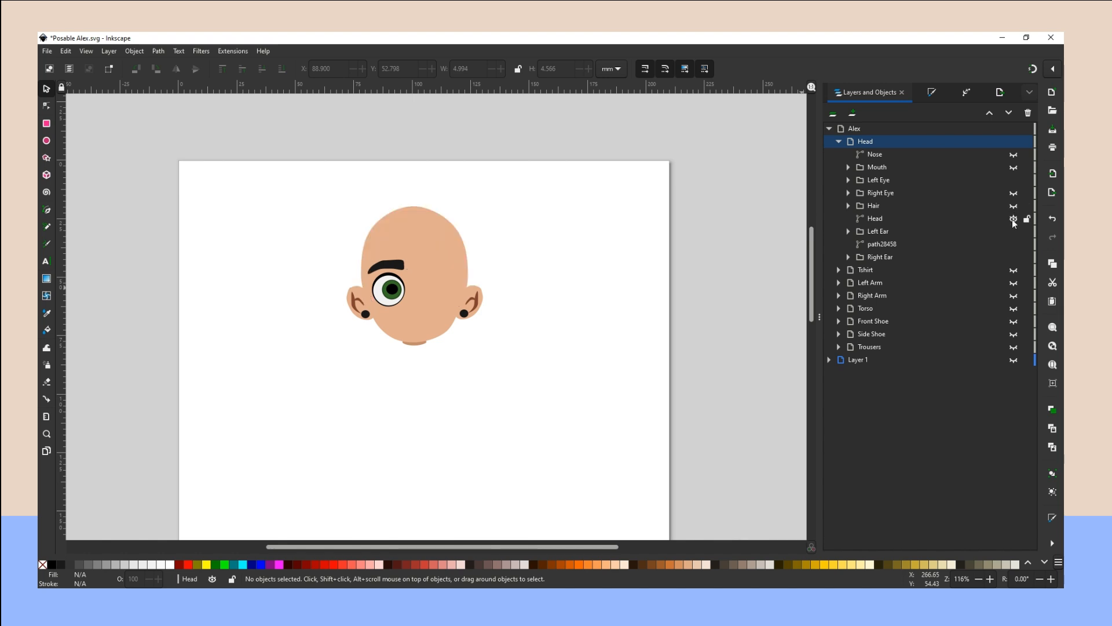
left_click(1013, 219)
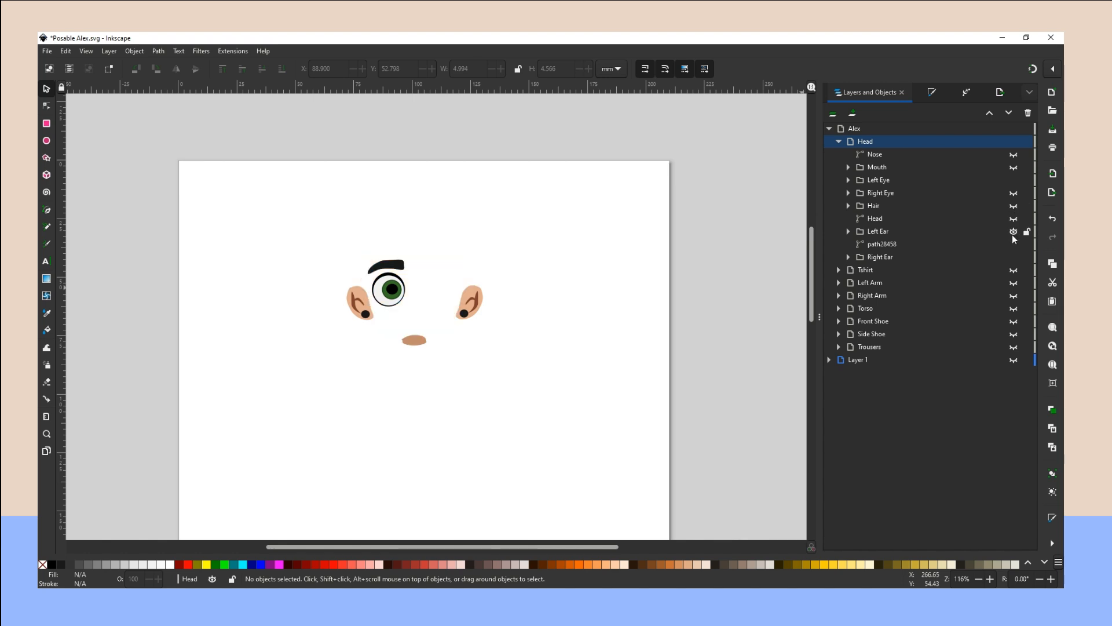
left_click(1014, 232)
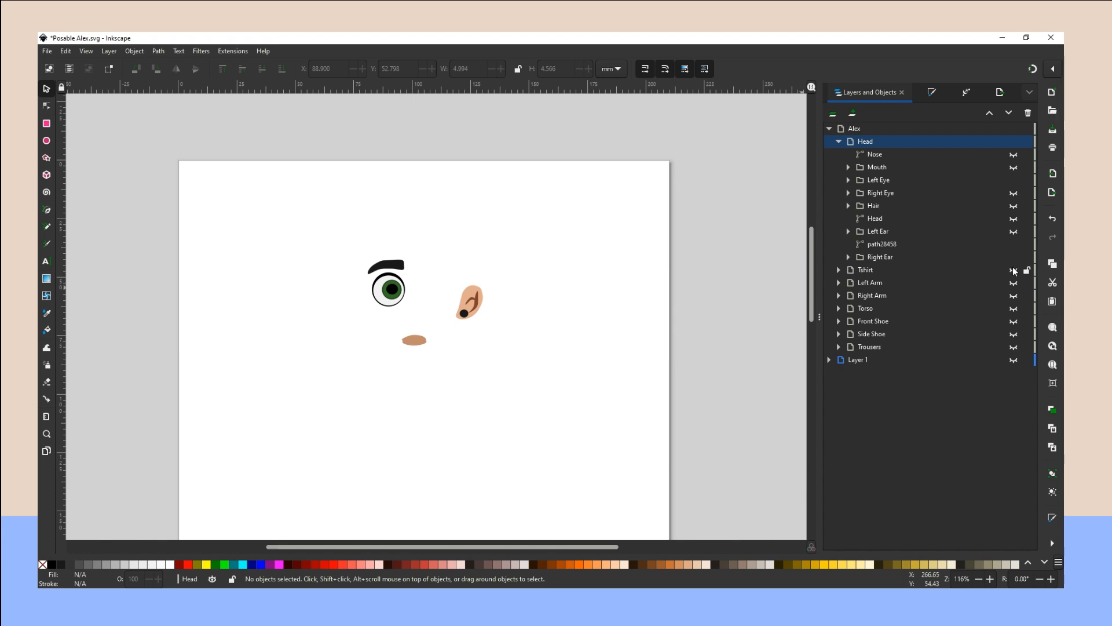
left_click(1014, 258)
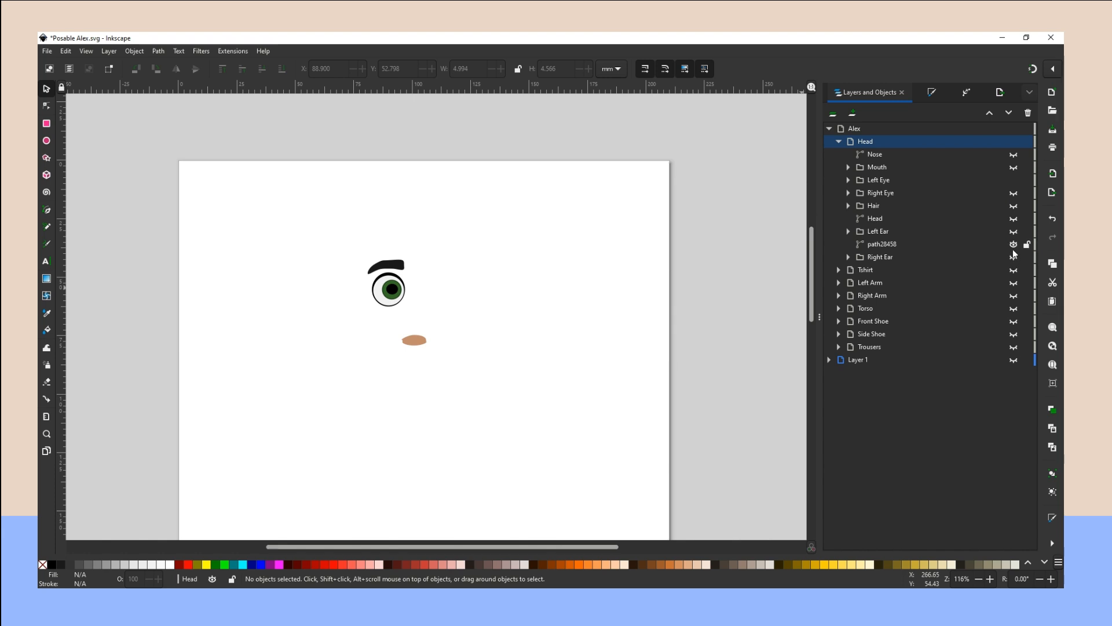
left_click(1013, 245)
Export the isolated left eye as a PNG named Alex Left Eye.png
left_click(1000, 93)
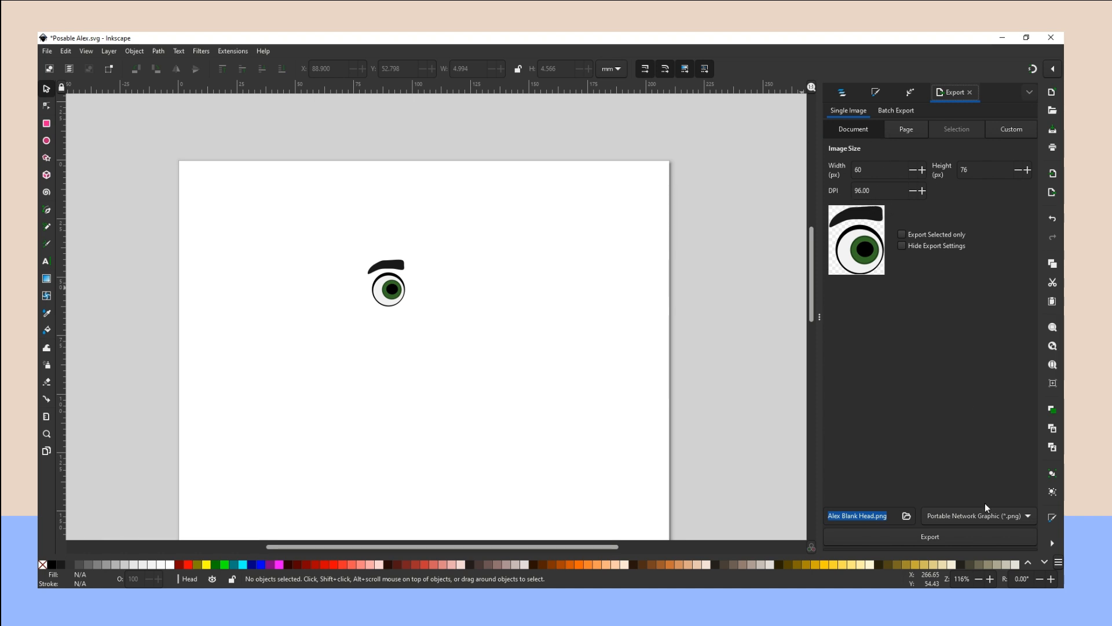
left_click(858, 515)
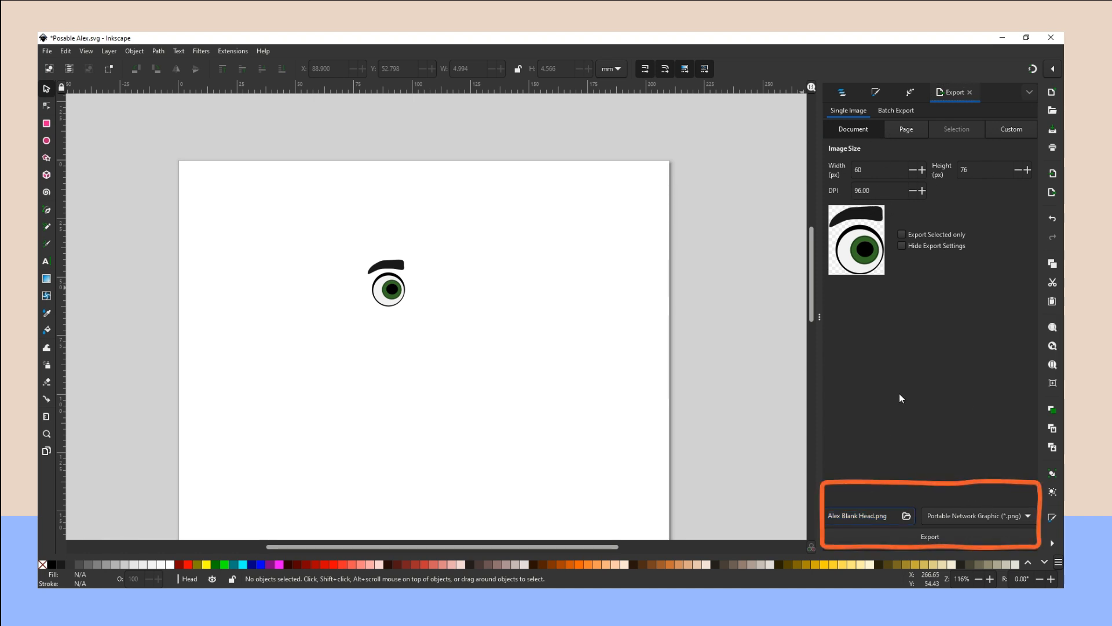
key("shift+Right")
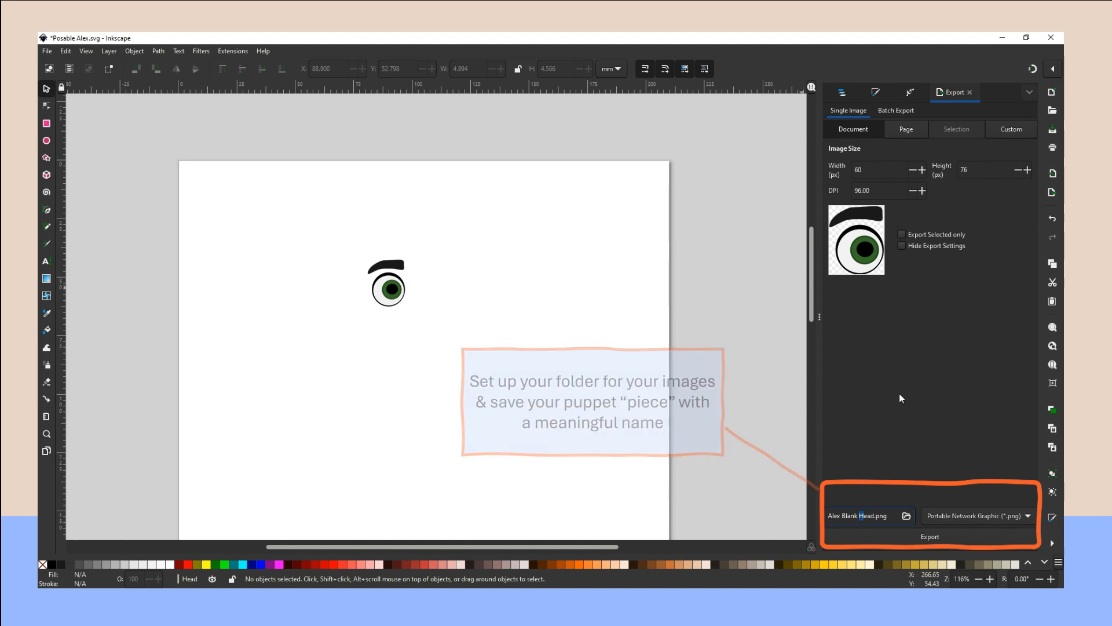
key("Left")
key("Left")
key("Left")
key("Left")
key("Left")
key("Left")
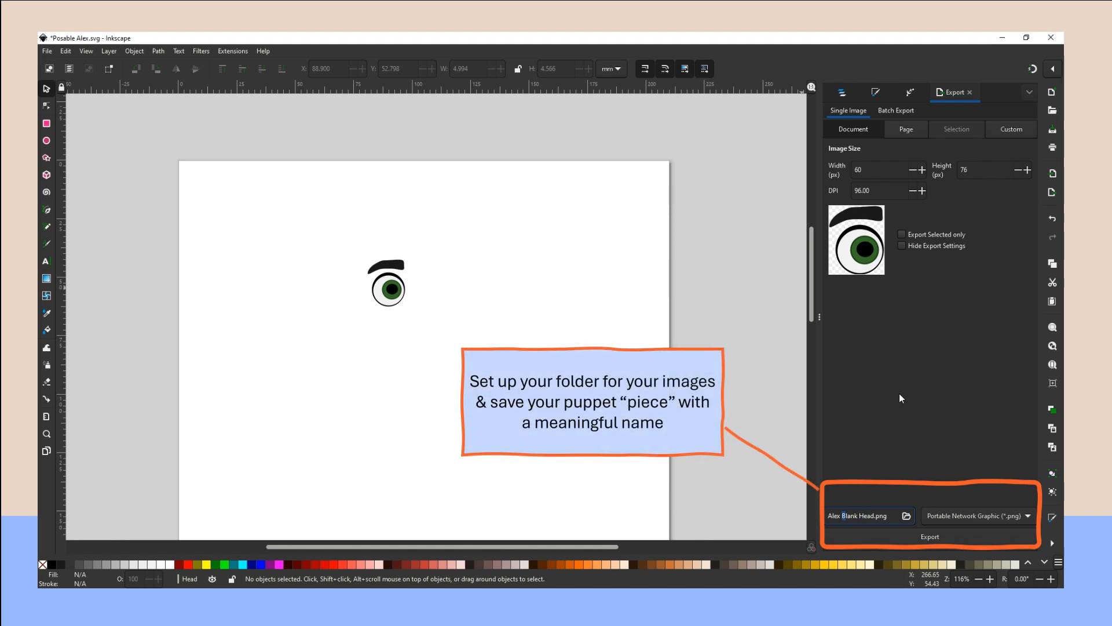
key("shift+Right")
key("shift+Right")
key("shift+Right")
key("shift+Right")
key("shift+Right")
key("shift+Right")
key("shift+Right")
key("shift+Right")
key("shift+Right")
type("Left Eye")
left_click(906, 544)
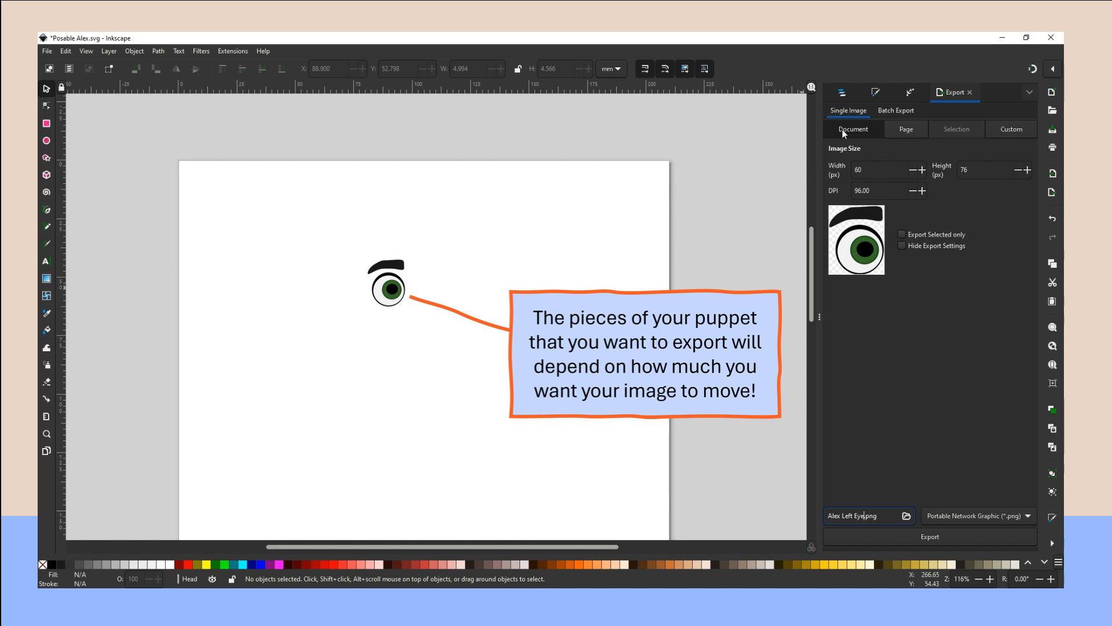
Hide the eyebrow, iris, iris outline, white and outline in the Left Eye group, leaving only the pupil shown
left_click(842, 93)
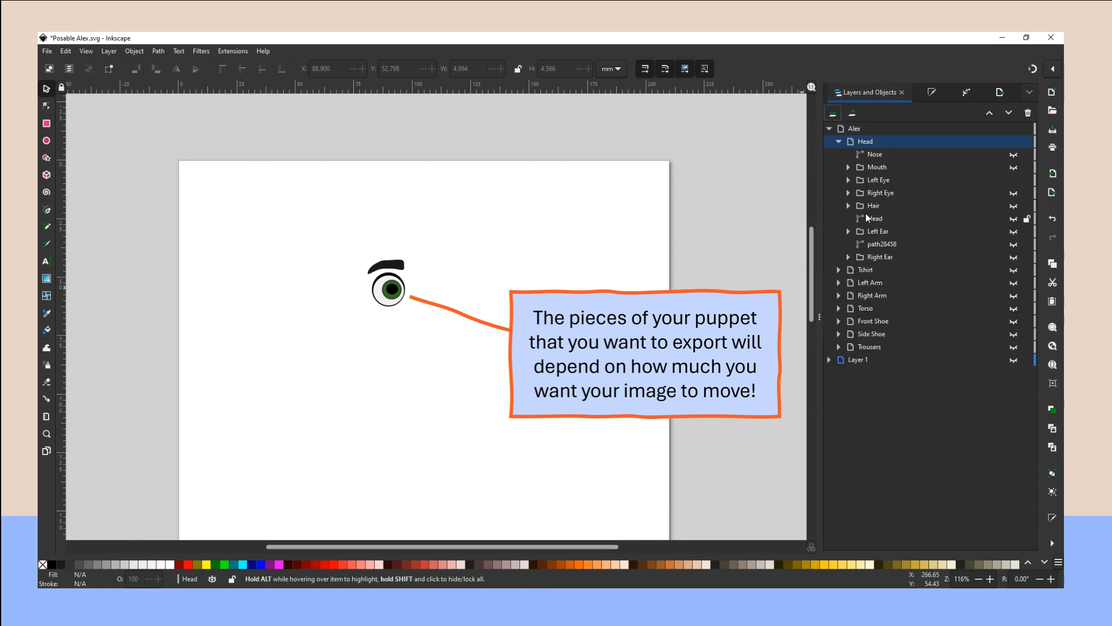
left_click(848, 181)
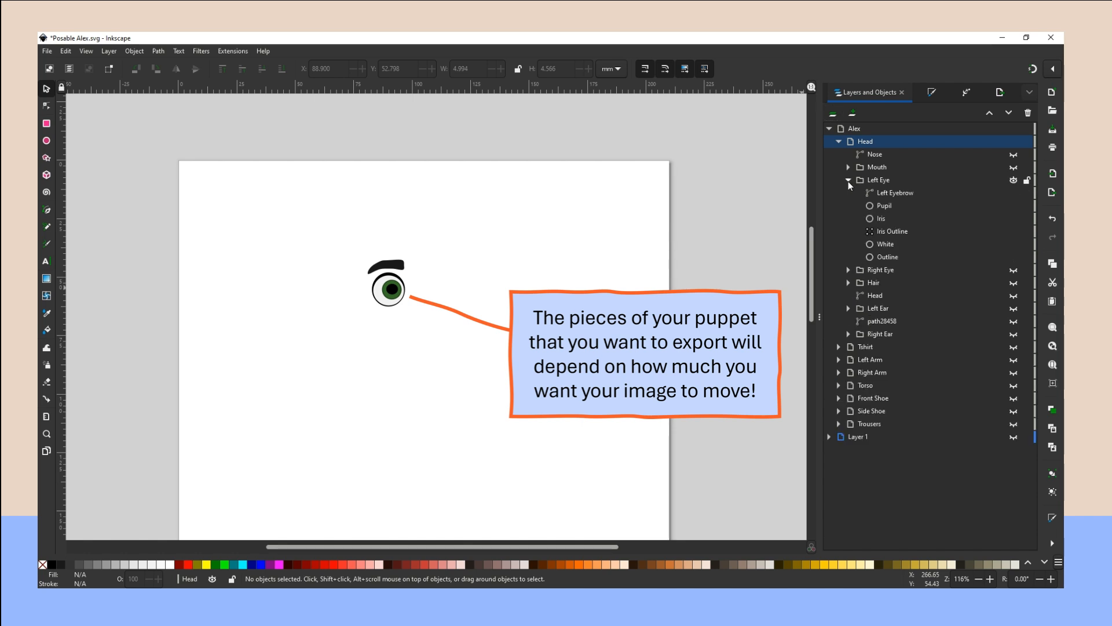
left_click(1013, 206)
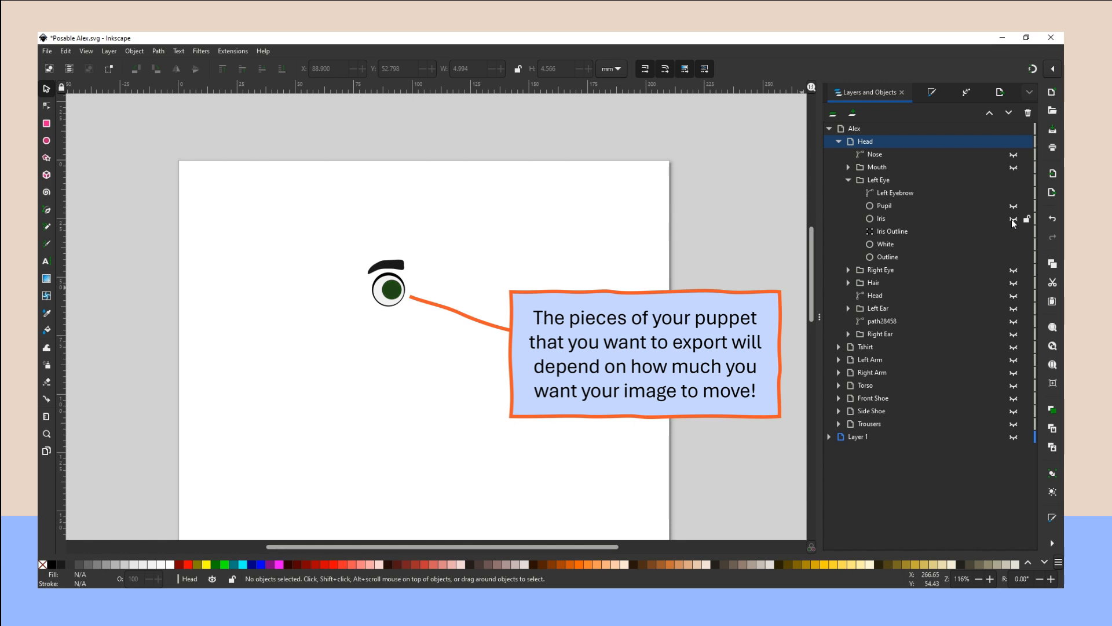
left_click(1013, 232)
left_click(1014, 244)
left_click(1014, 257)
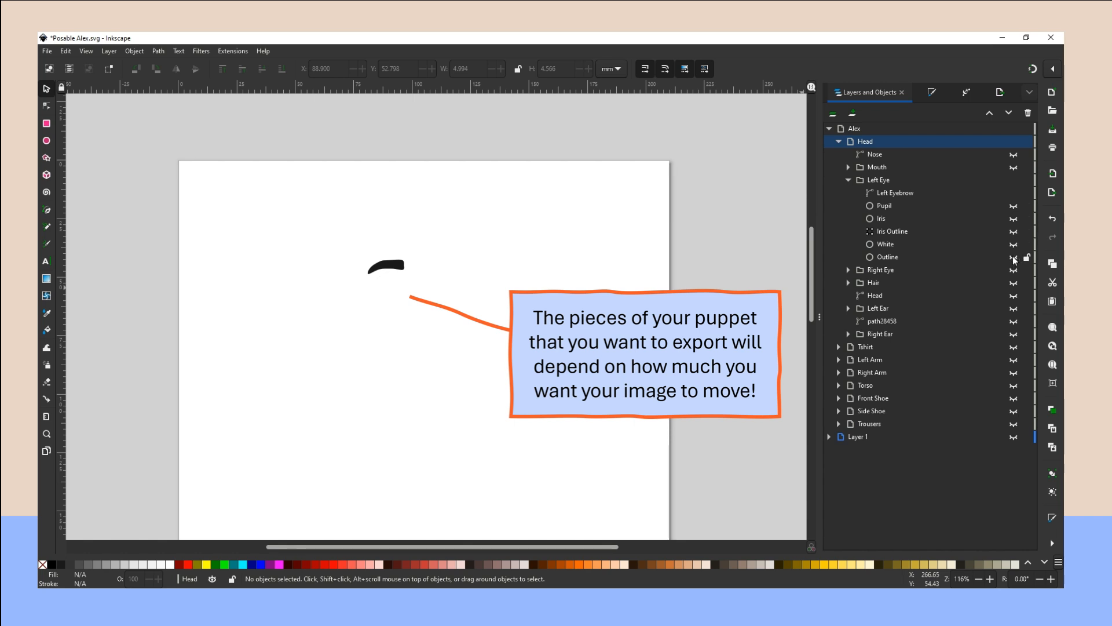
left_click(1013, 193)
left_click(1013, 205)
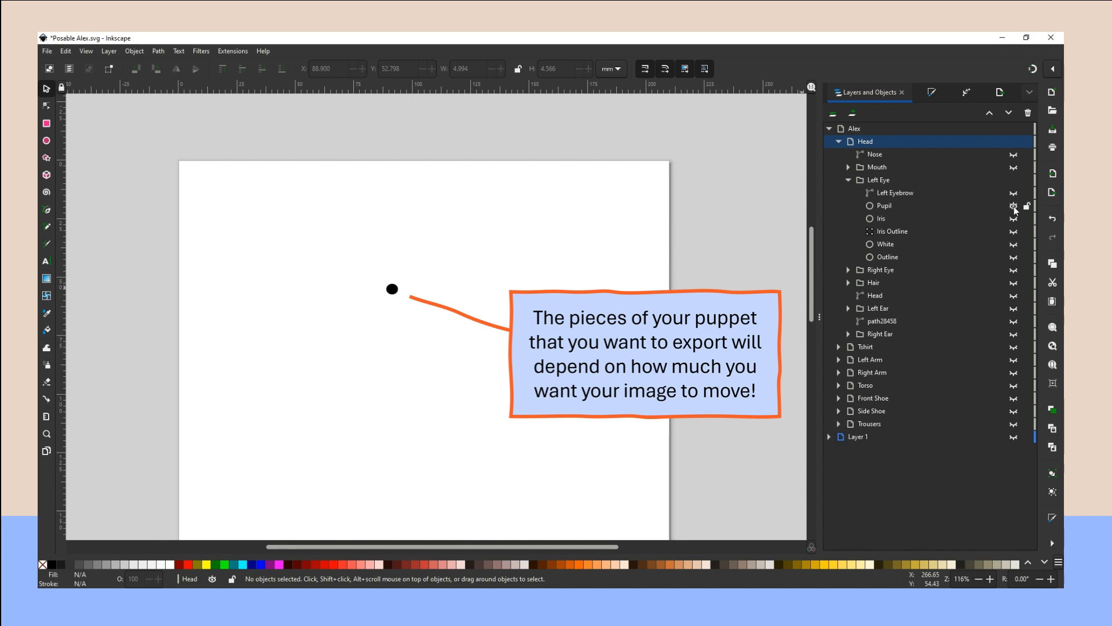
Show the iris together with the pupil in the Left Eye group
left_click(1013, 218)
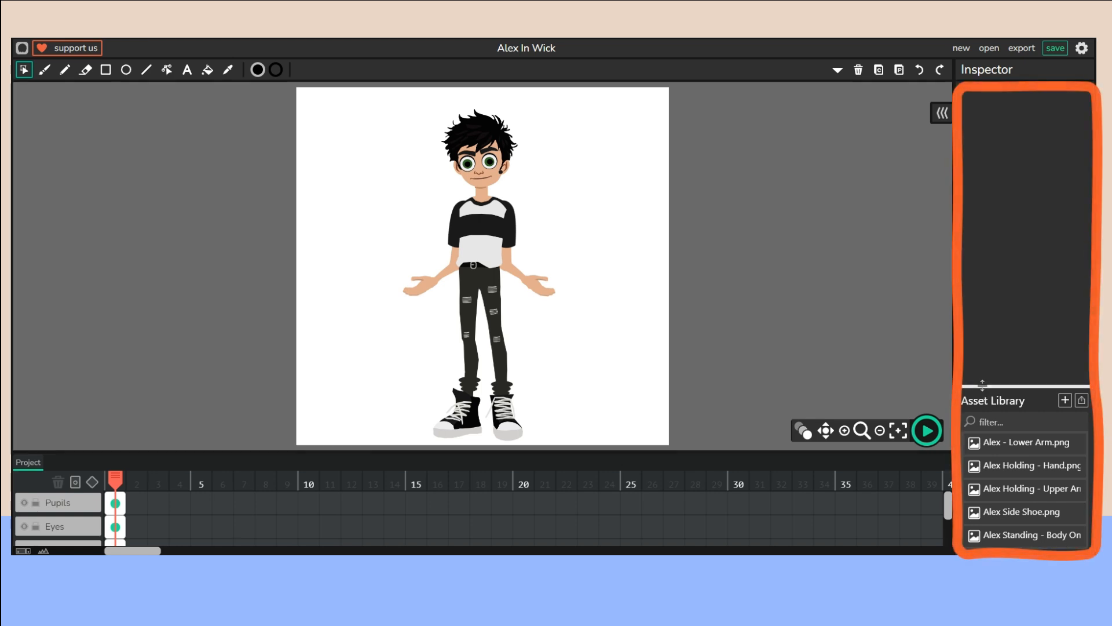
In Wick Editor, enlarge the Asset Library and timeline to examine the puppet images and their layers, and toggle the Body layer's lock
left_click_drag(985, 385, 989, 188)
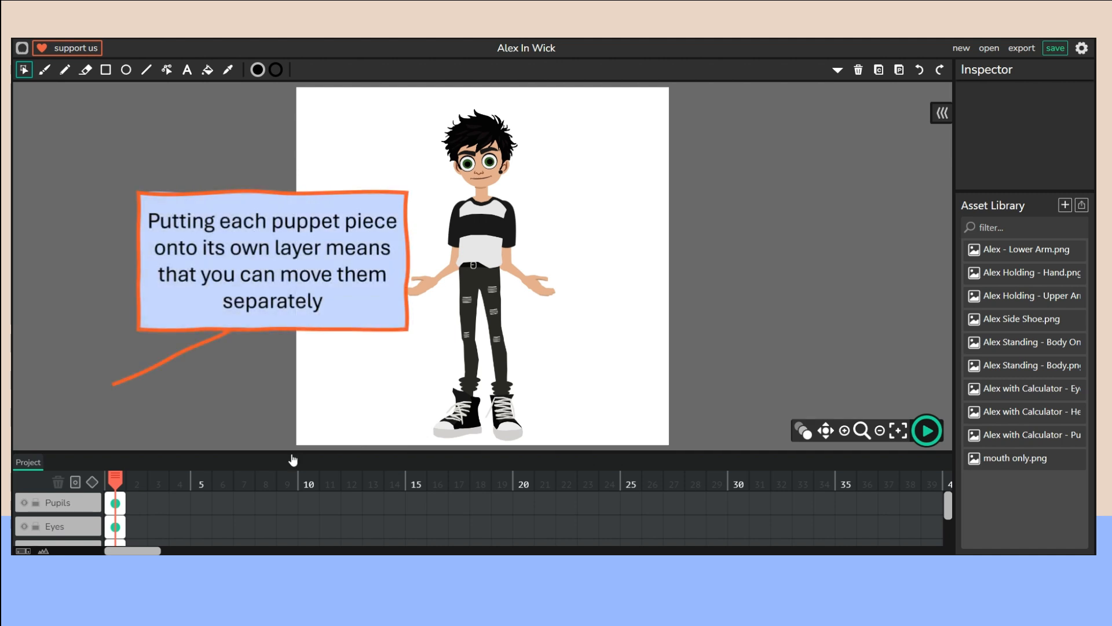
left_click_drag(294, 450, 322, 185)
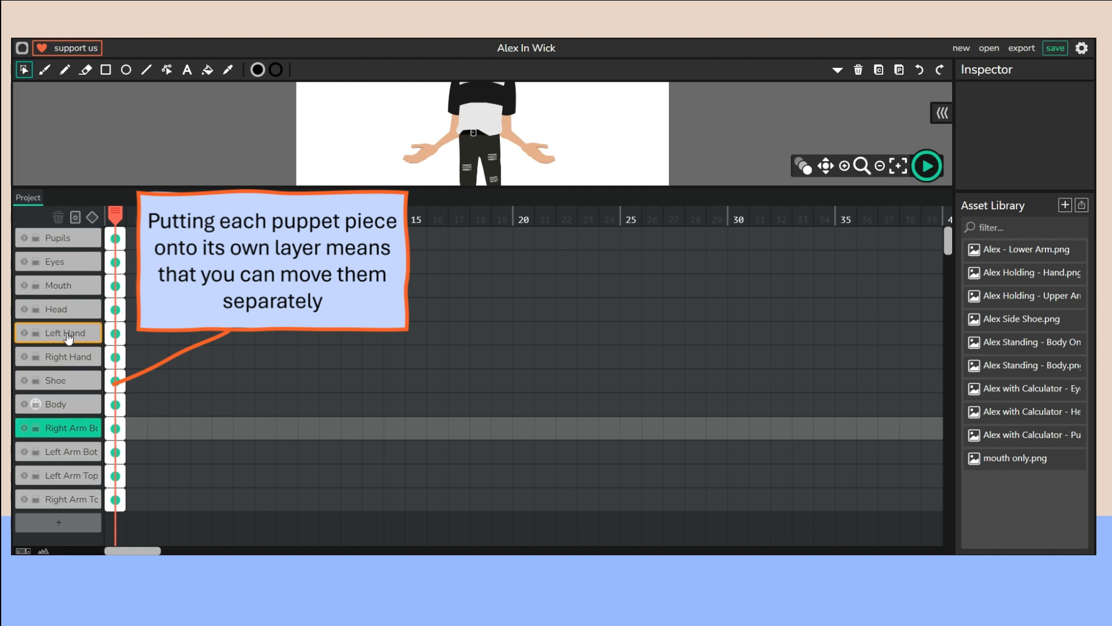
left_click(72, 244)
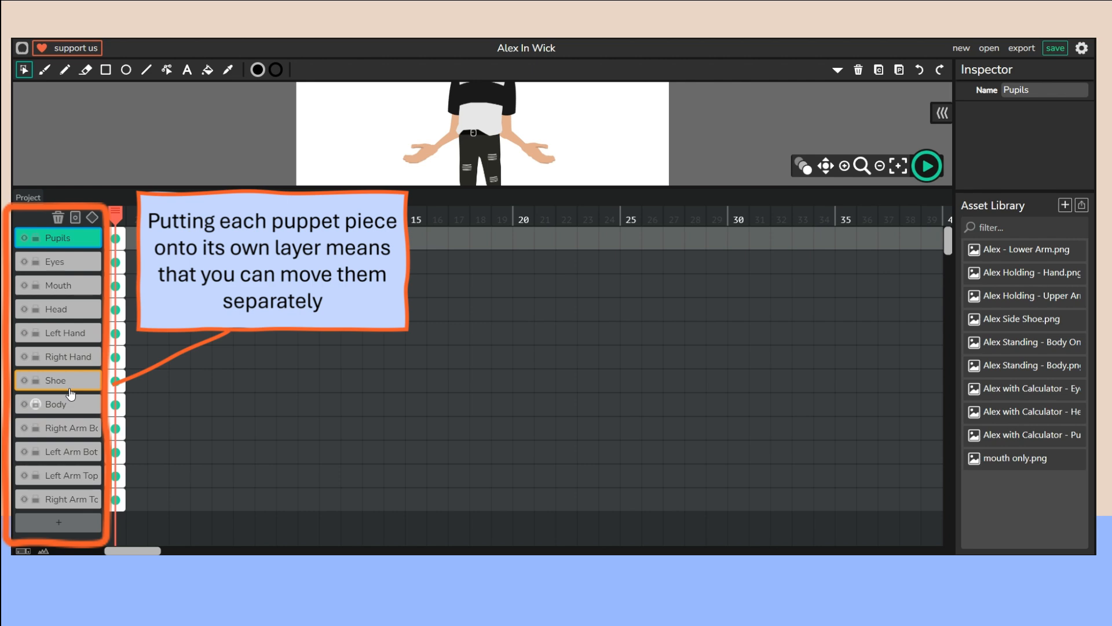
left_click(35, 406)
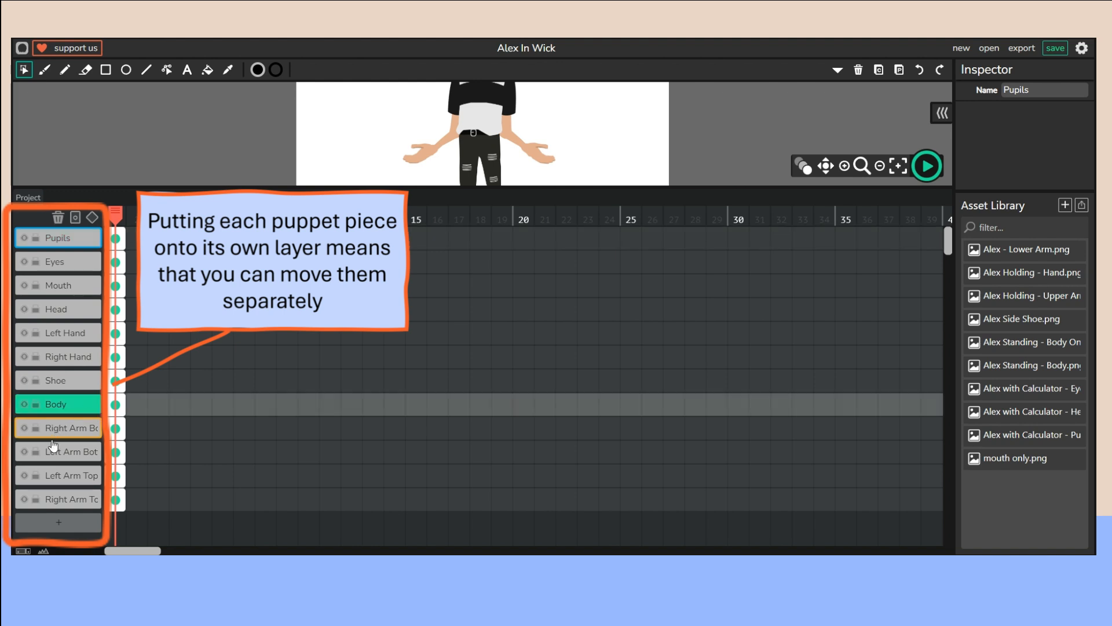
left_click(36, 405)
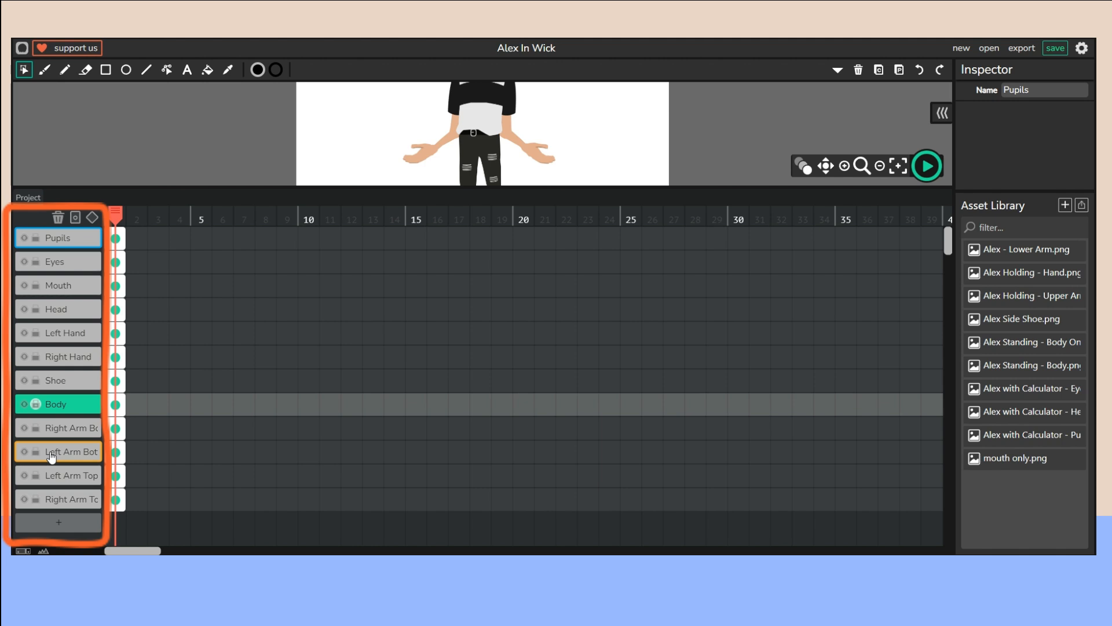
Rotate the lower arm on the viewer's left by about -32° so that it hangs down beside the body
left_click_drag(363, 190, 367, 327)
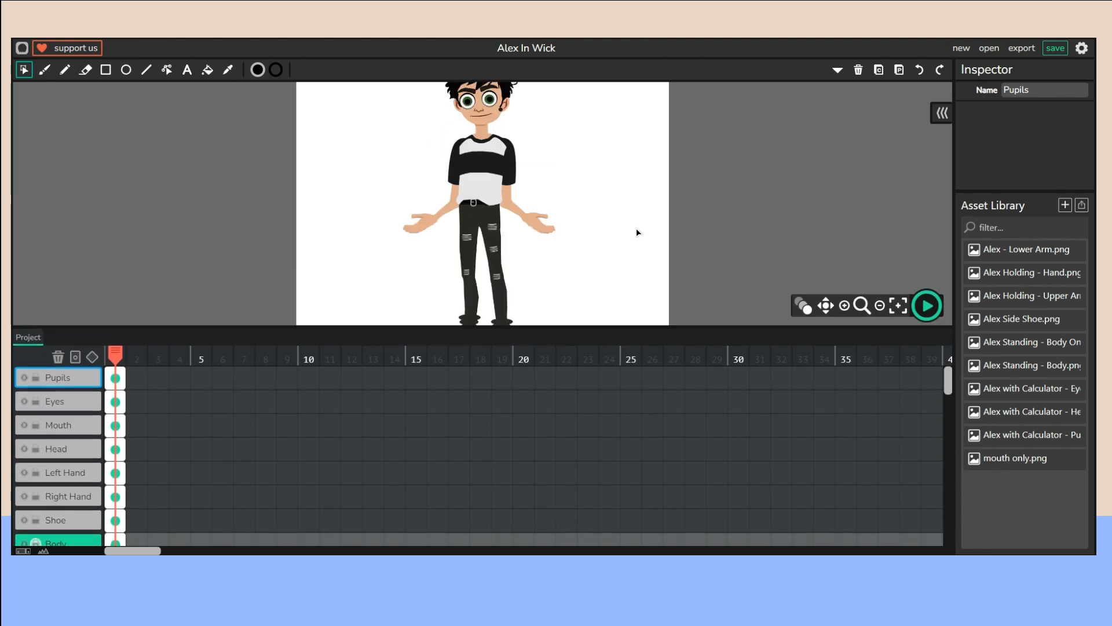
left_click(881, 307)
left_click(882, 308)
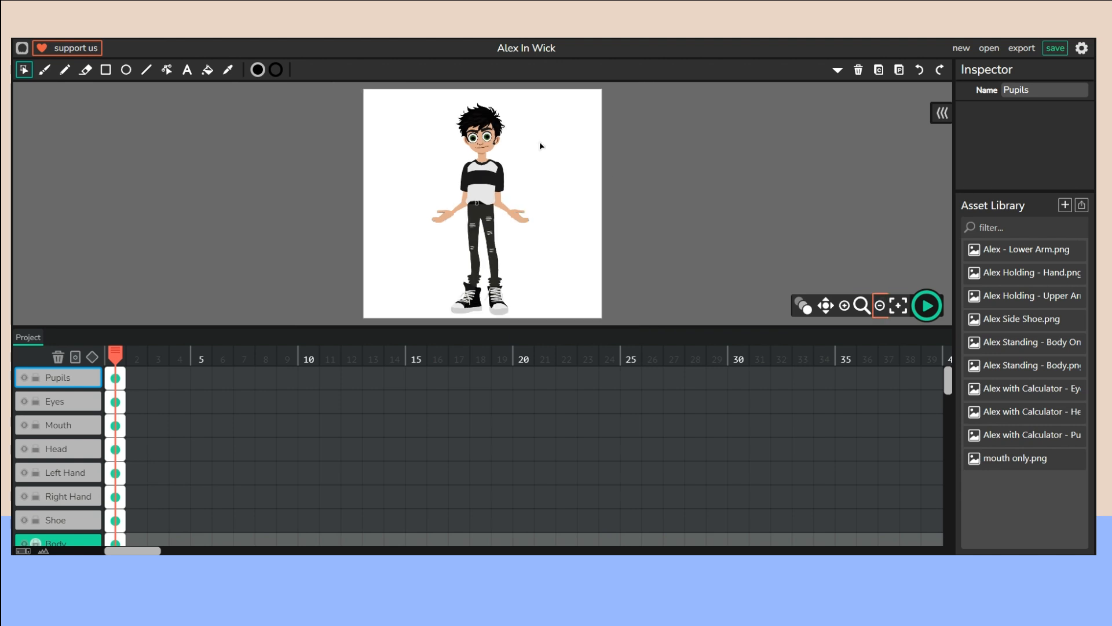
scroll(496, 218, "up", 1)
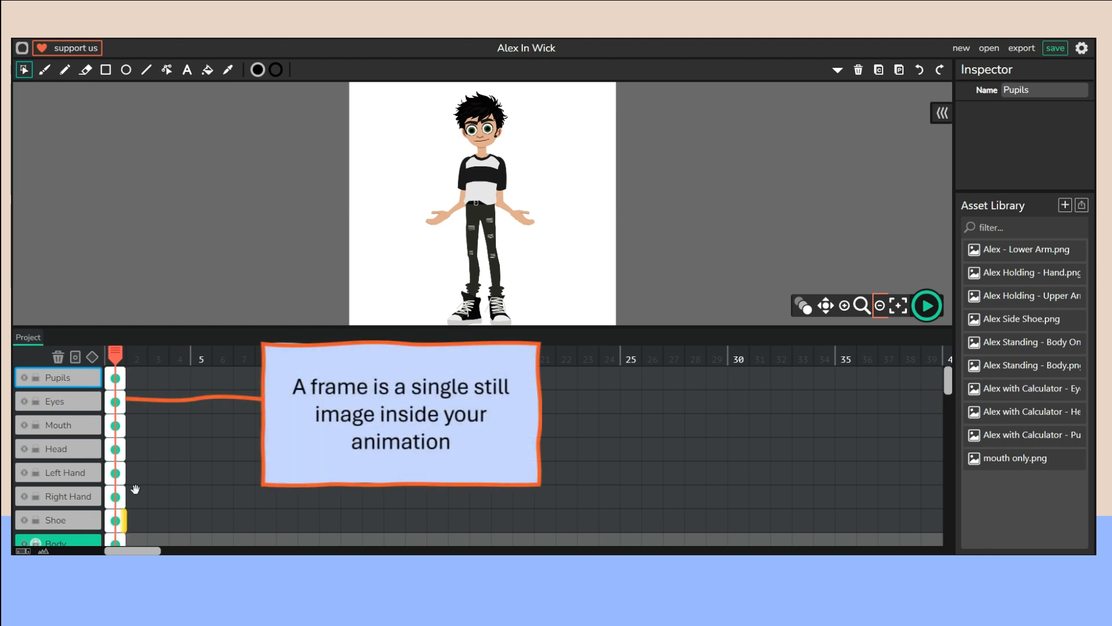
left_click(456, 214)
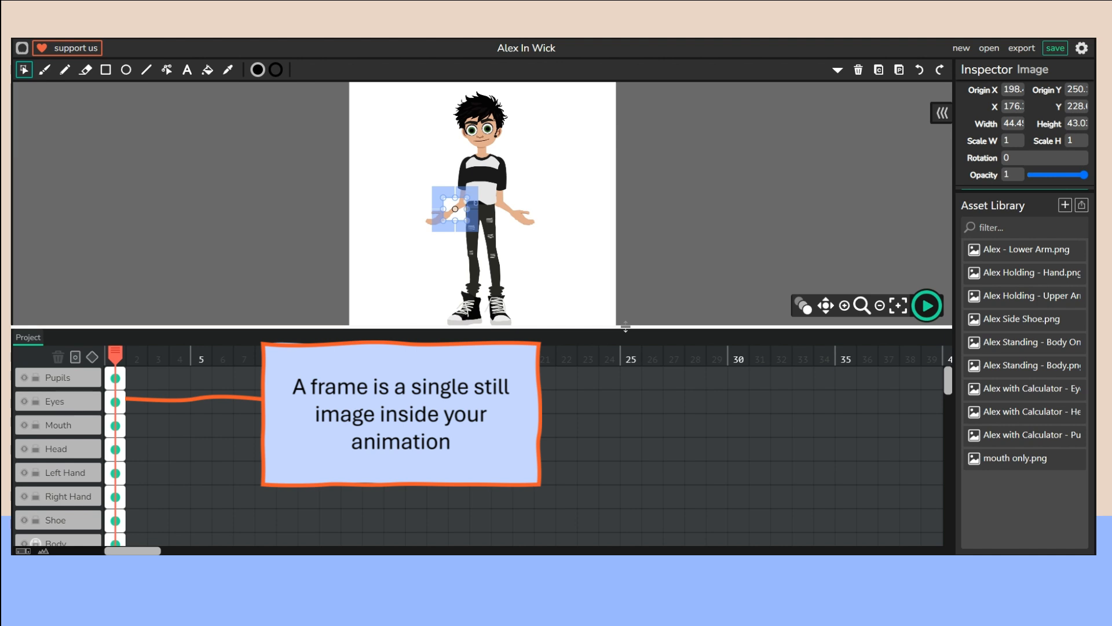
left_click_drag(626, 327, 609, 435)
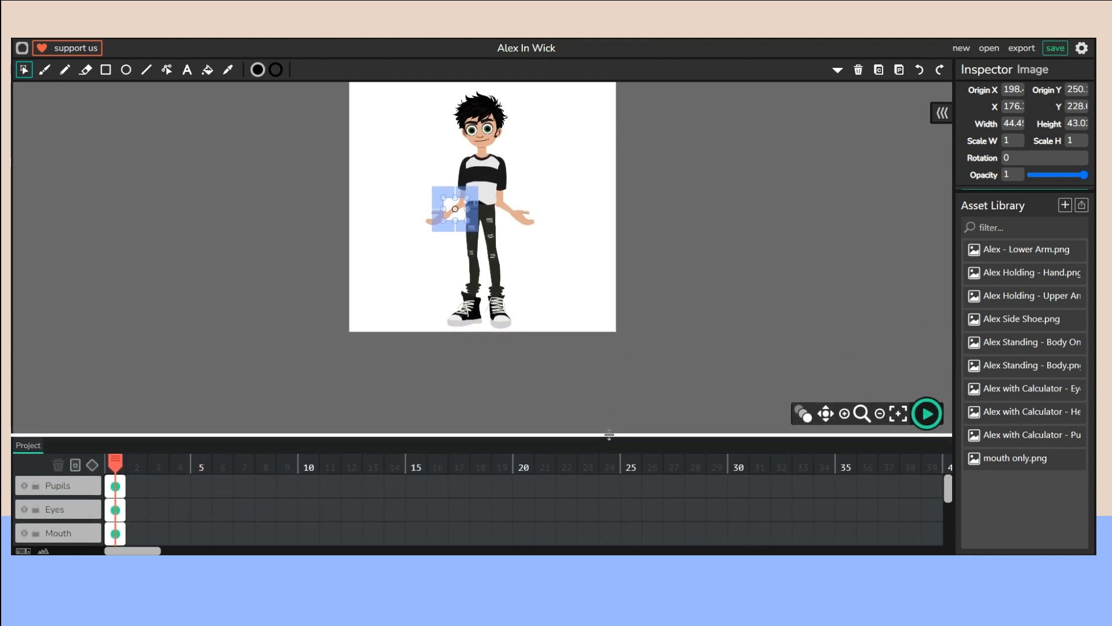
left_click(844, 420)
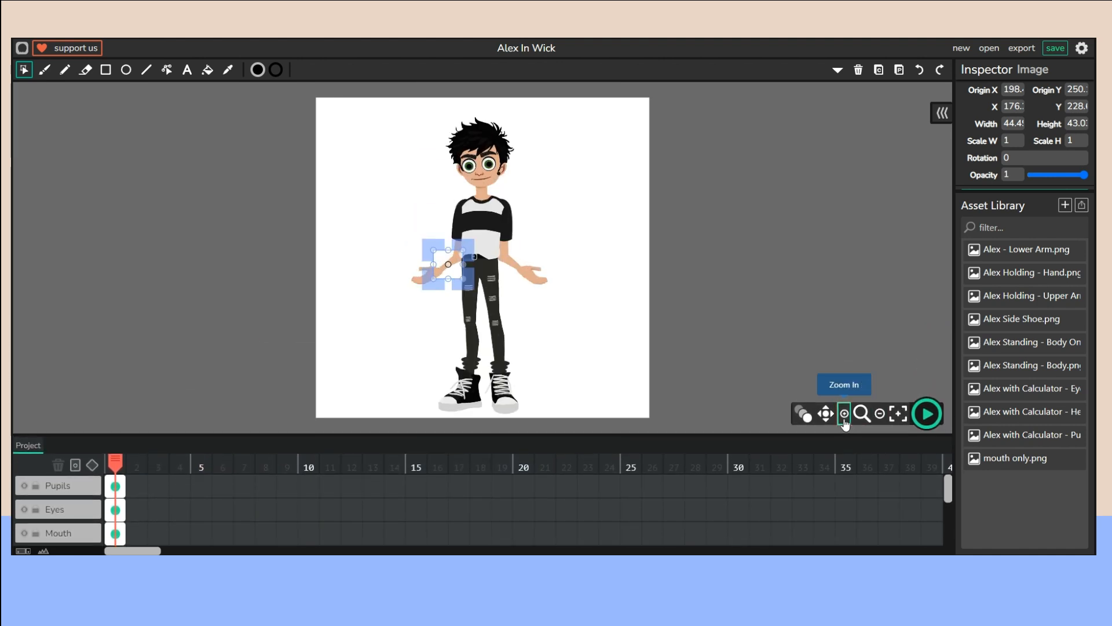
left_click(843, 419)
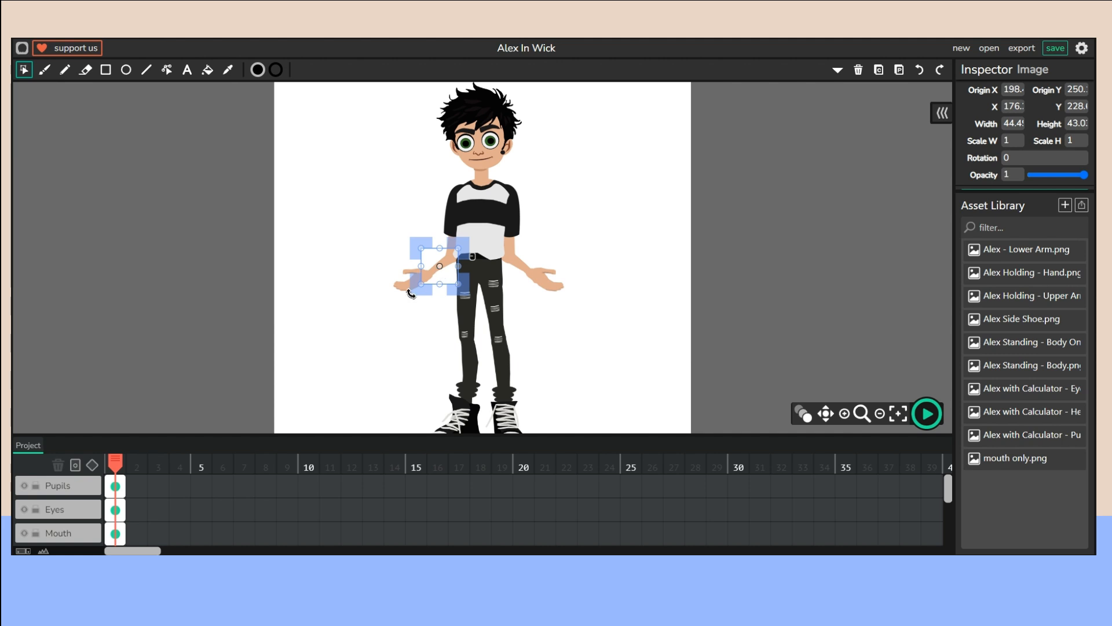
left_click_drag(411, 289, 430, 300)
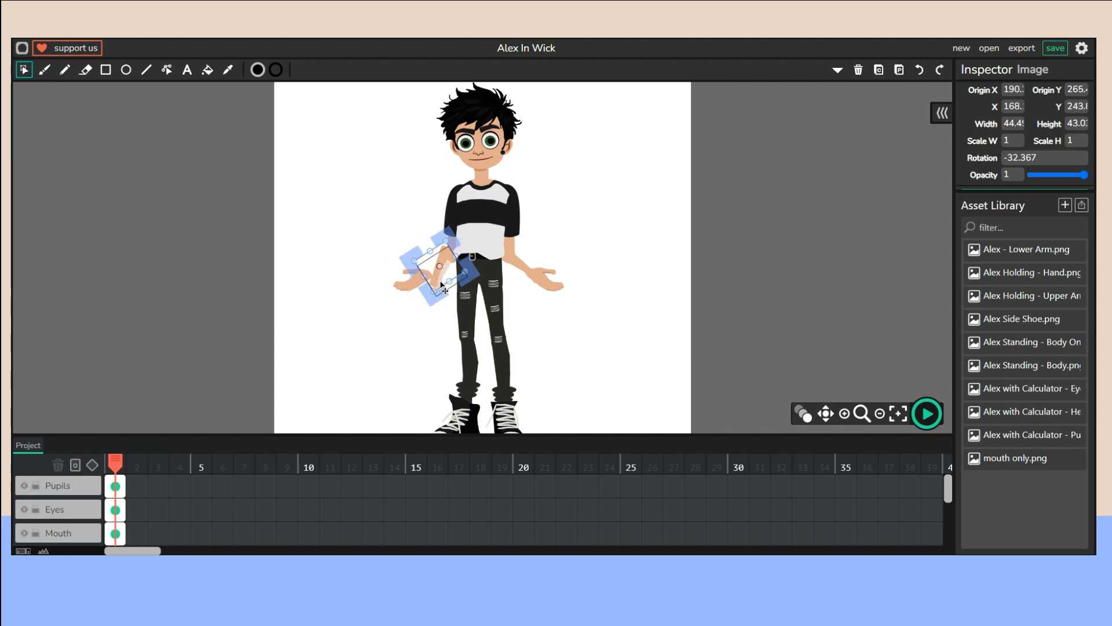
left_click(612, 291)
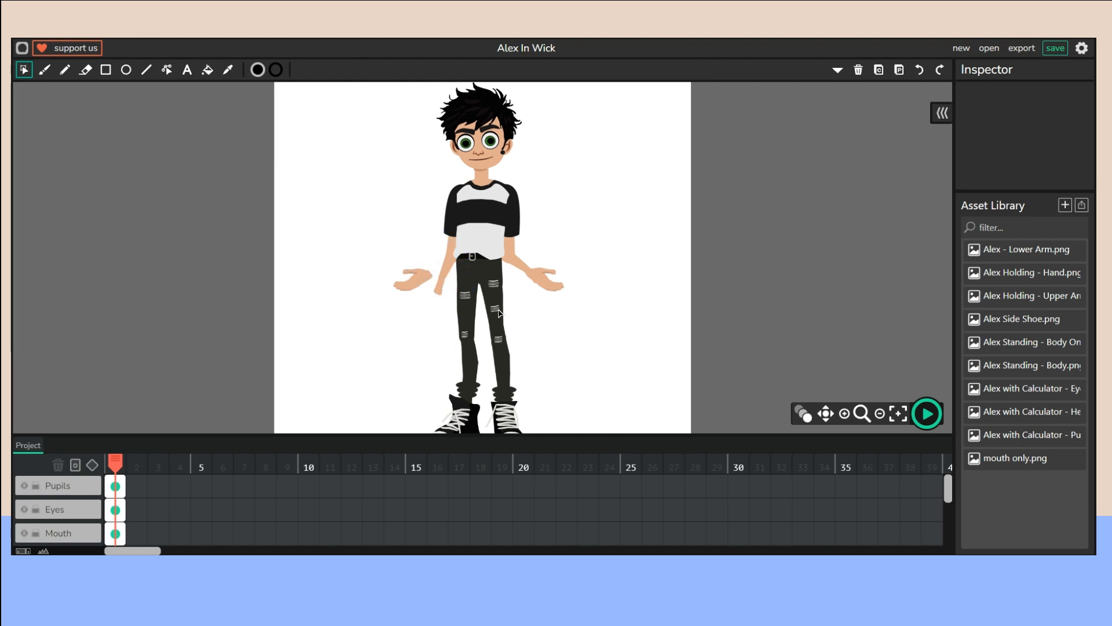
Rotate the hand on the viewer's left by about -54° and move it across to the other side of the figure
left_click(416, 289)
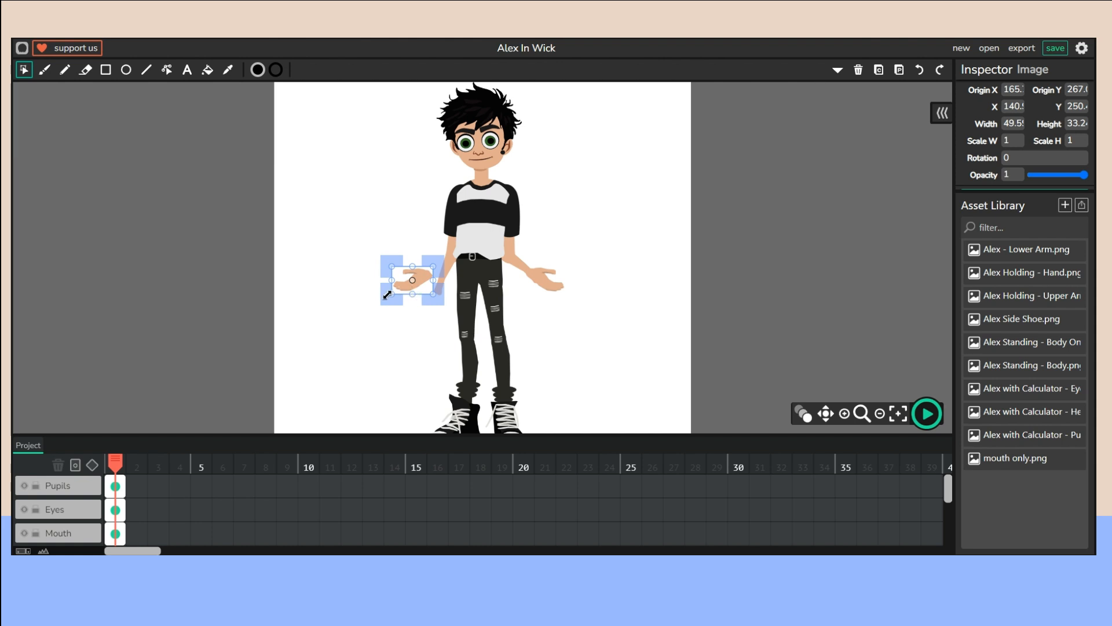
left_click_drag(390, 300, 413, 318)
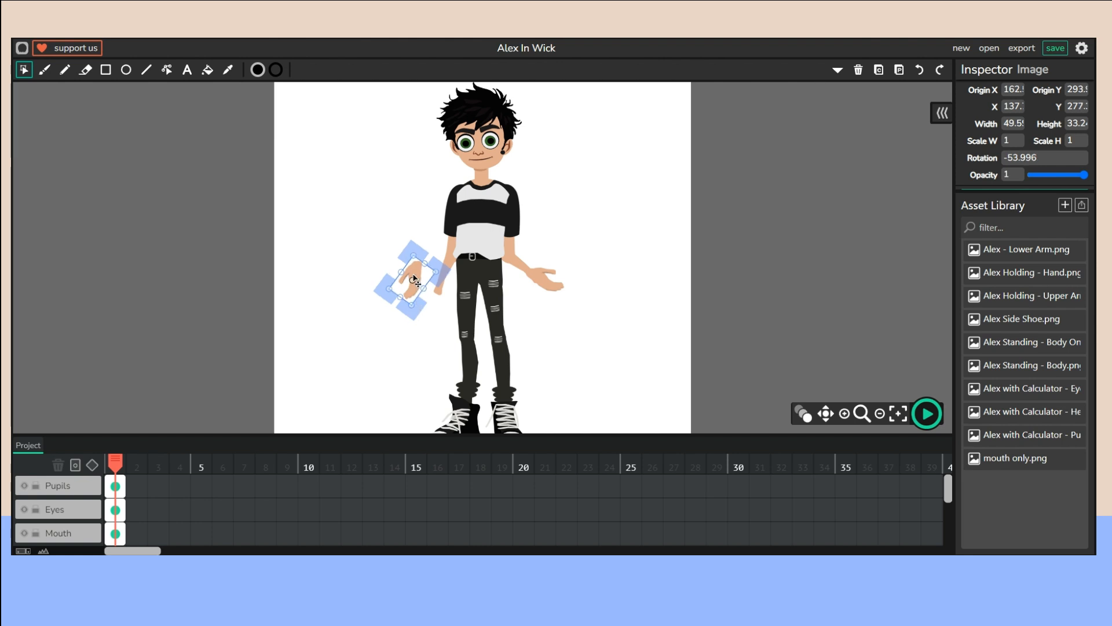
left_click_drag(423, 283, 536, 325)
Rotate the other hand to point down and place it at the end of the lower arm on the viewer's left
left_click(556, 294)
left_click_drag(546, 274, 440, 299)
left_click(561, 362)
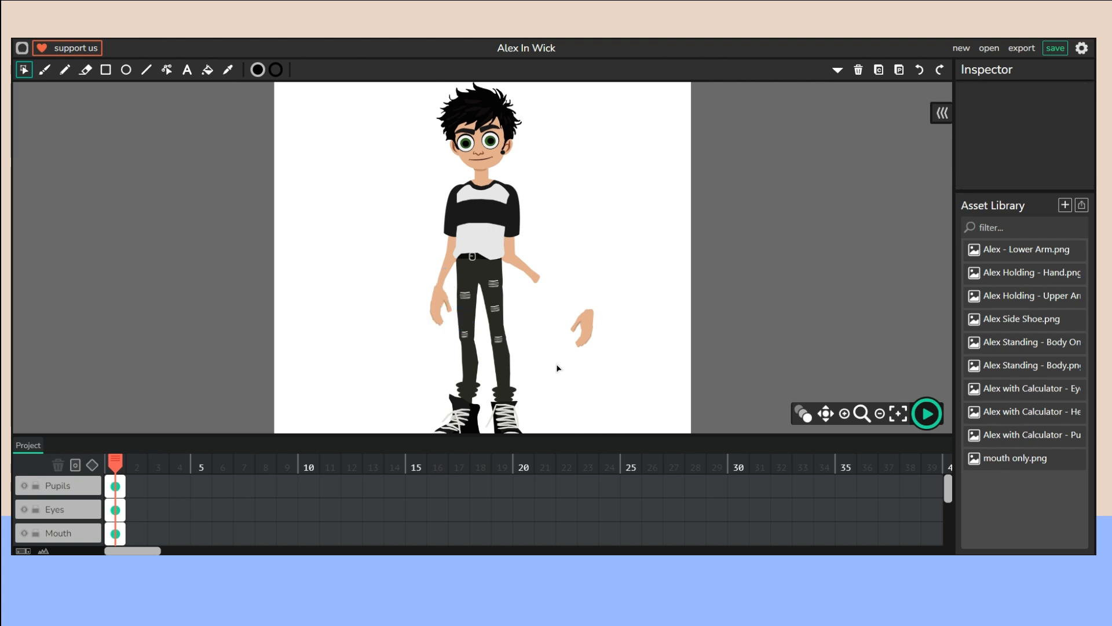
Rotate the lower arm on the viewer's right by about 40° and attach the loose hand to its end
left_click(523, 270)
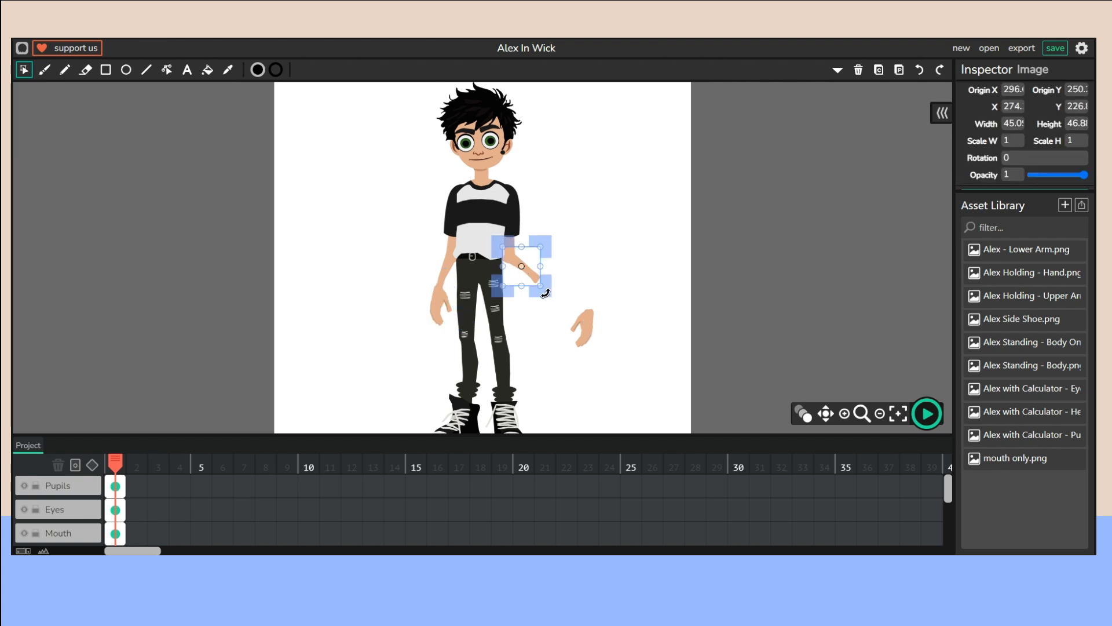
left_click_drag(545, 294, 515, 270)
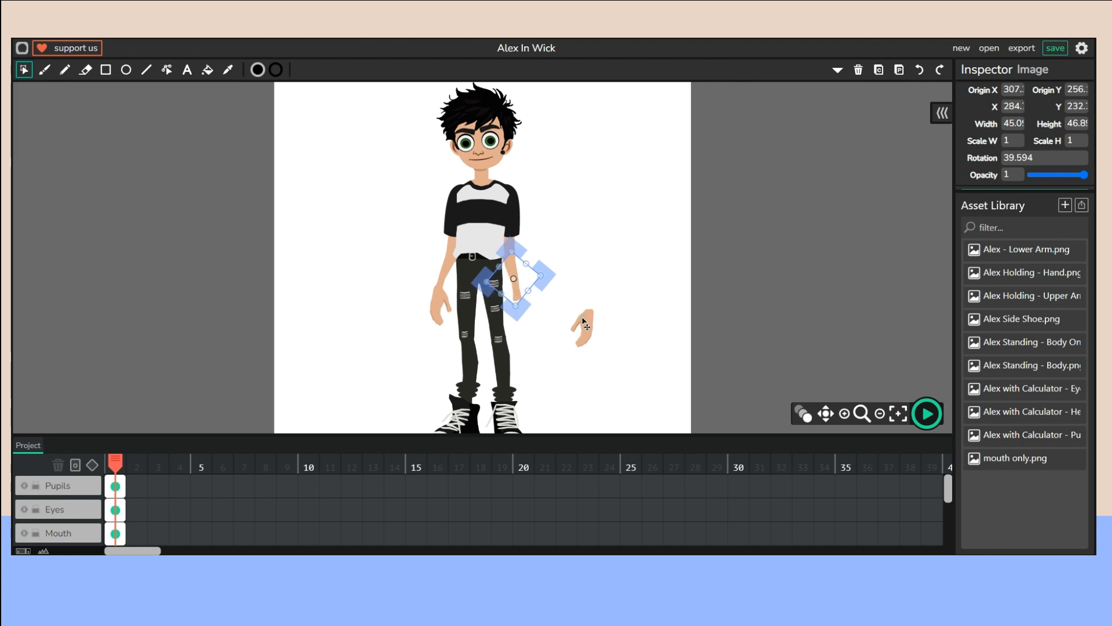
left_click_drag(587, 323, 560, 325)
left_click_drag(573, 362, 514, 310)
left_click(610, 312)
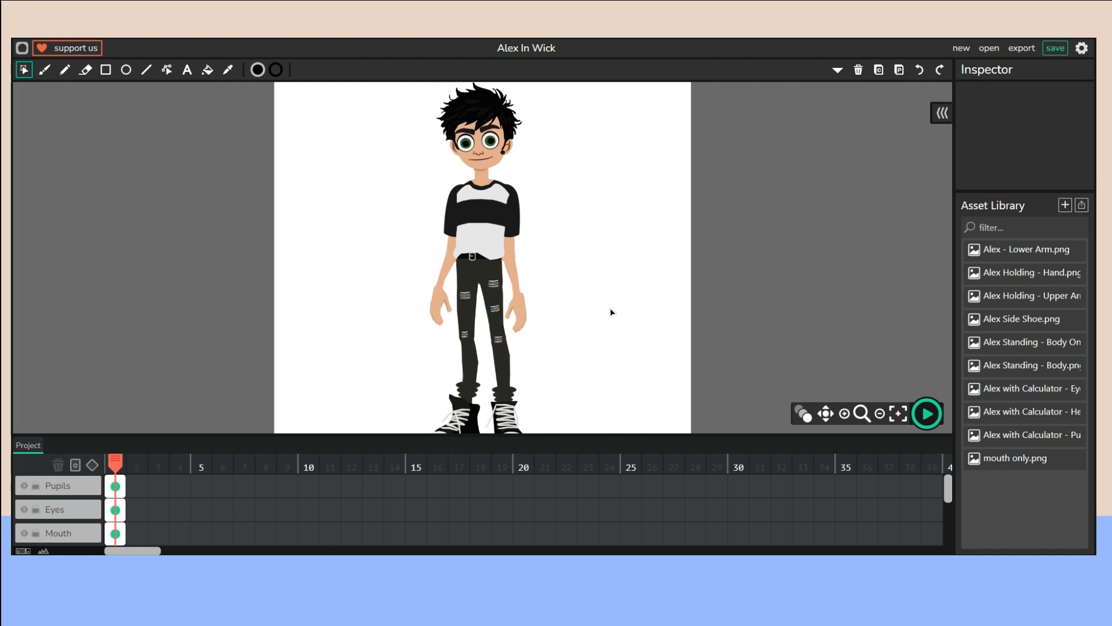
Fine-tune the angles of both hands so that they line up with the lowered arms
left_click(526, 316)
left_click_drag(539, 340, 549, 345)
left_click(450, 323)
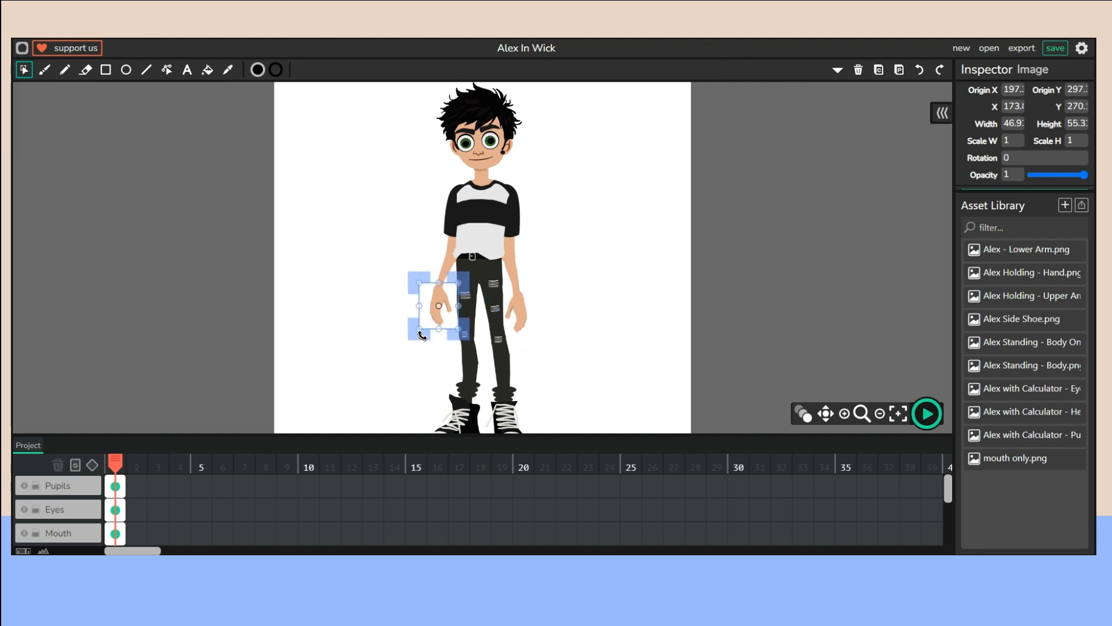
left_click_drag(421, 330, 423, 327)
left_click(567, 343)
Reduce the hand on the viewer's right to about 46 by 48 so that it fits its arm
left_click(518, 316)
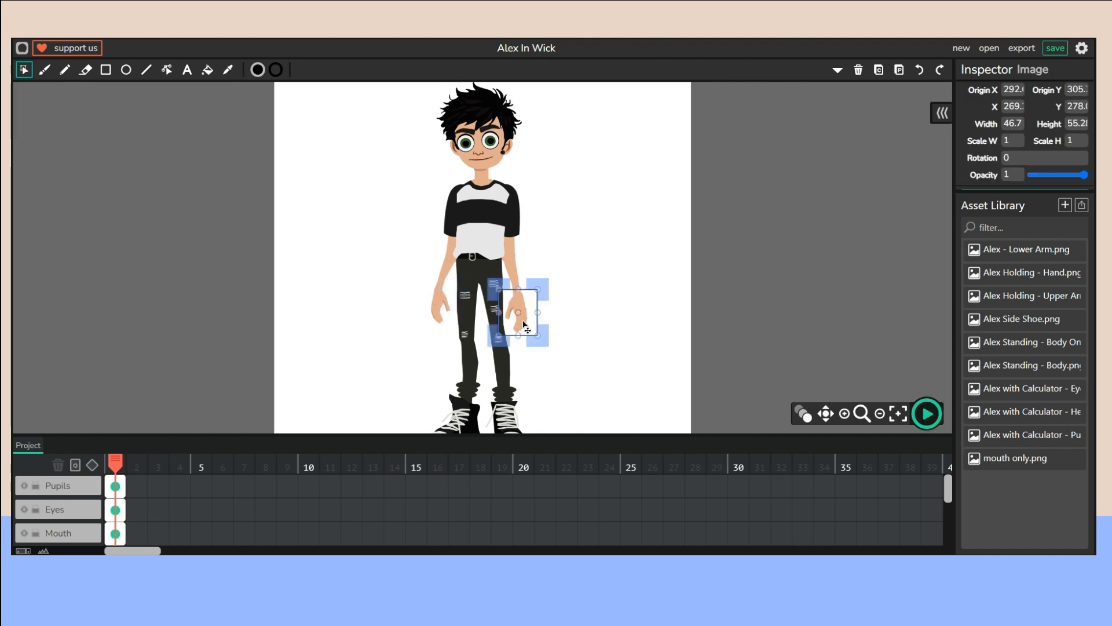
left_click_drag(497, 340, 499, 336)
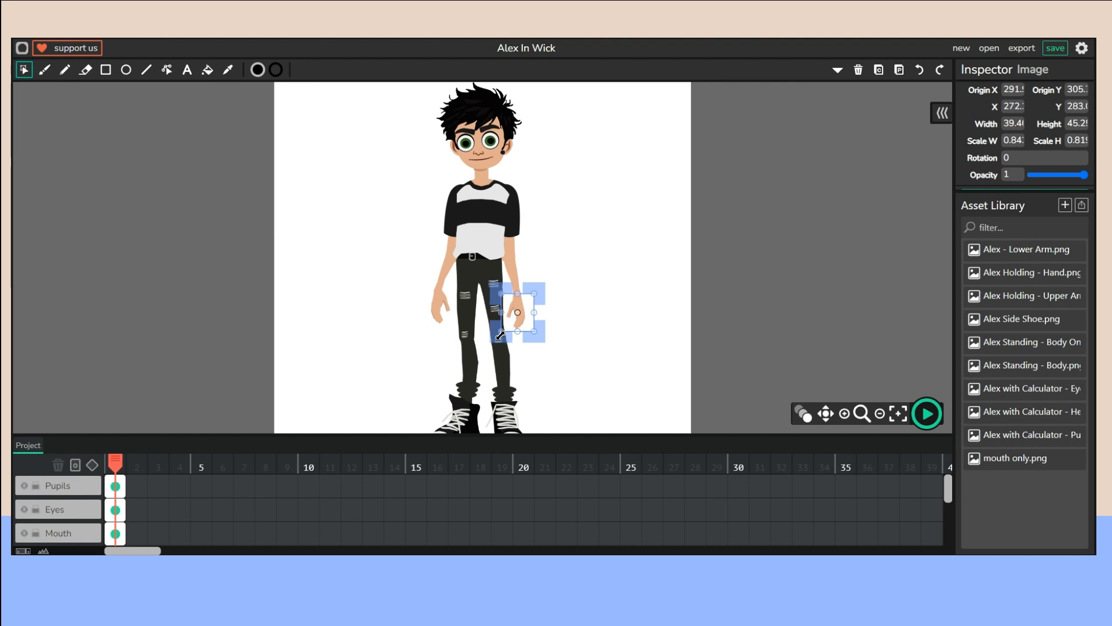
left_click(554, 325)
left_click(516, 328)
left_click_drag(503, 333, 499, 335)
left_click(566, 318)
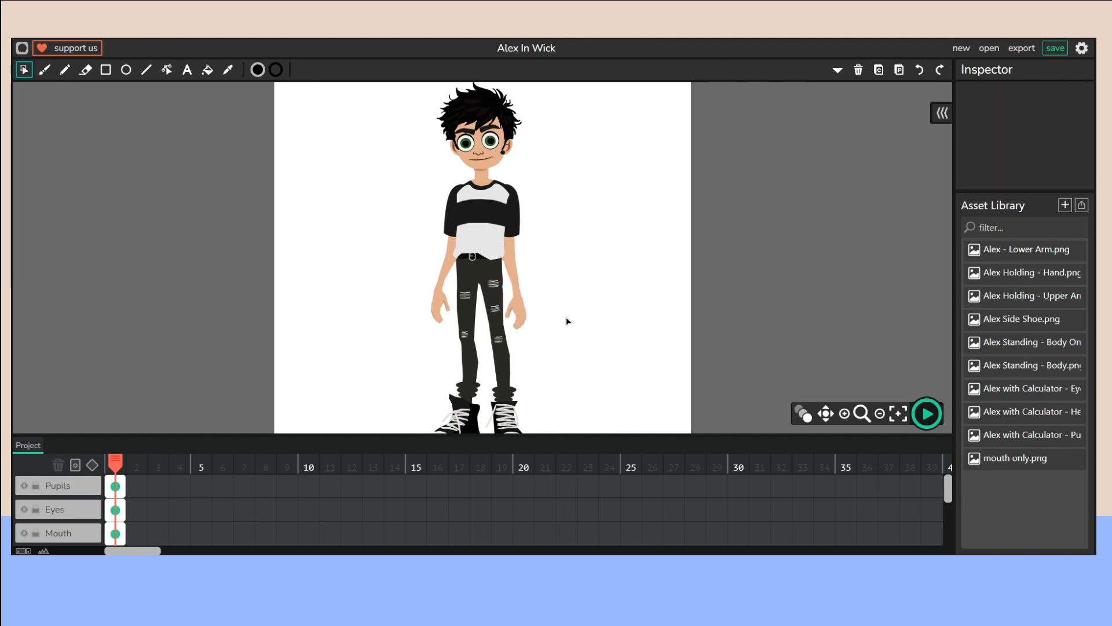
left_click(521, 324)
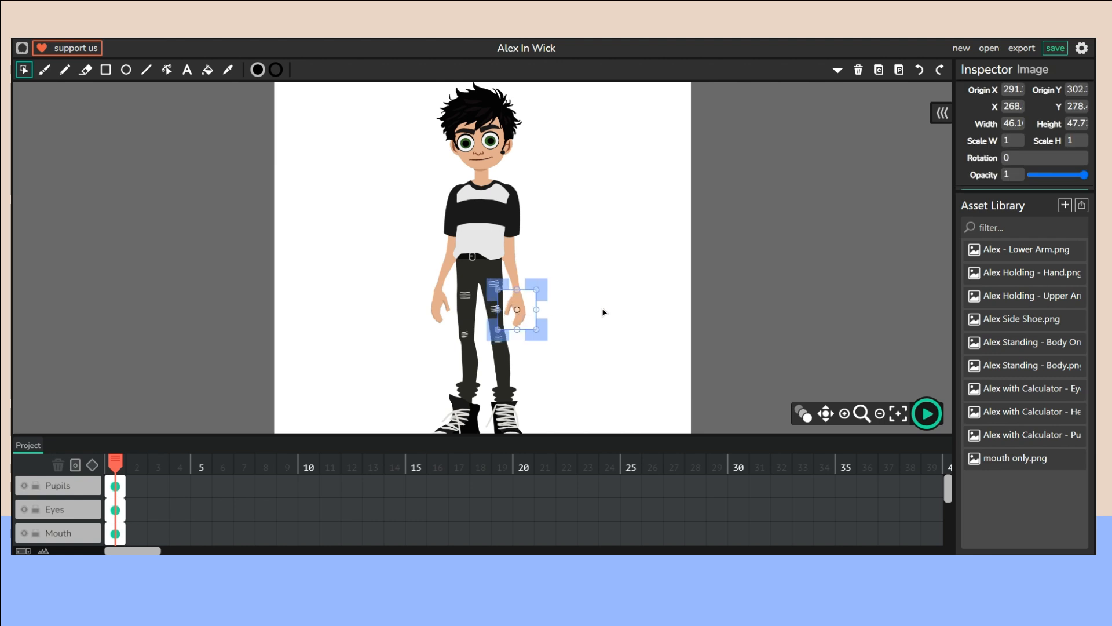
left_click(616, 330)
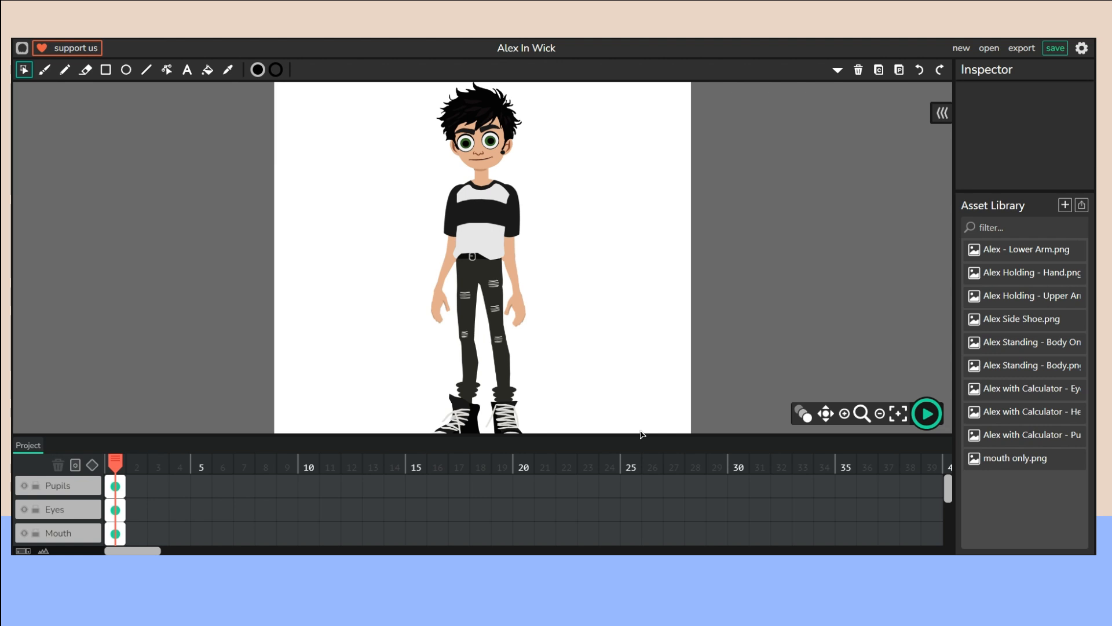
Fit the whole figure in view and examine the framerate and canvas size in the Project Settings without changing them
left_click_drag(641, 436, 658, 348)
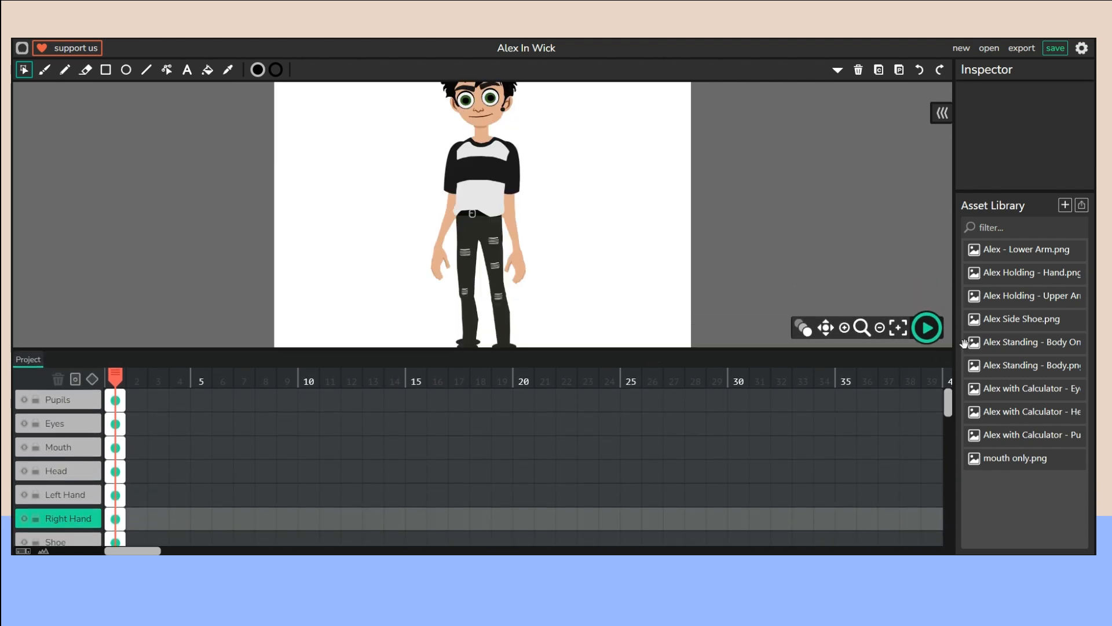
left_click(906, 334)
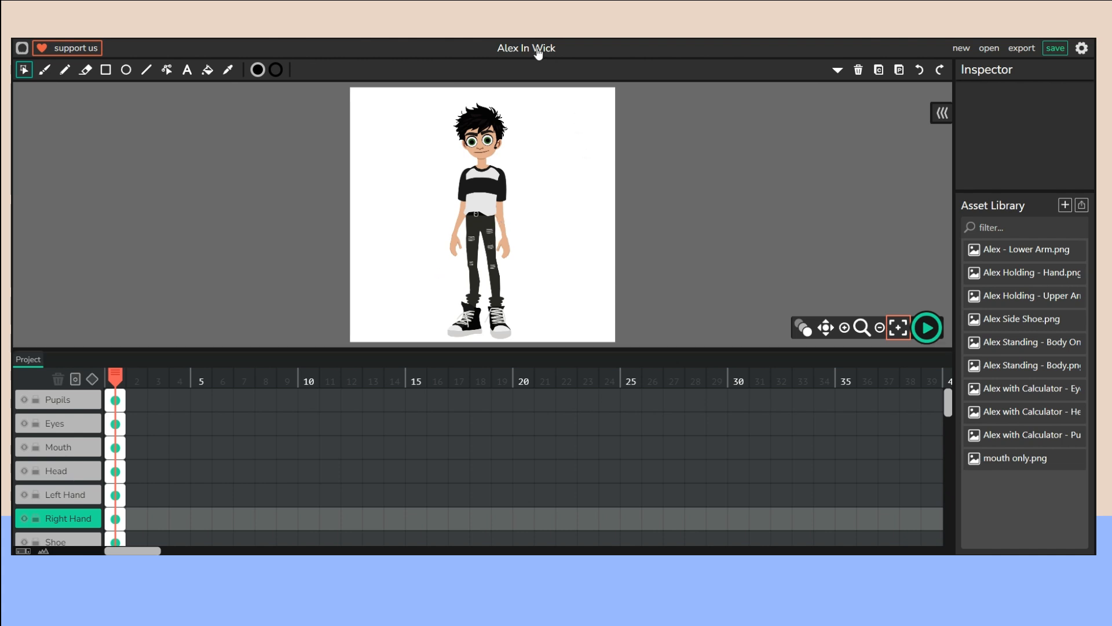
left_click(508, 50)
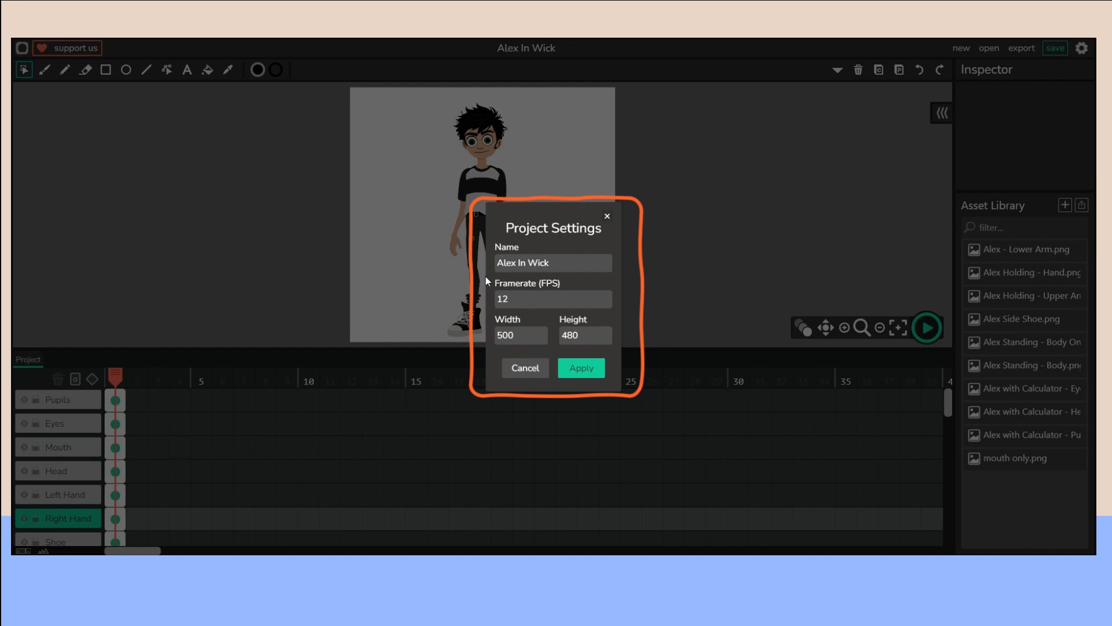
left_click(607, 216)
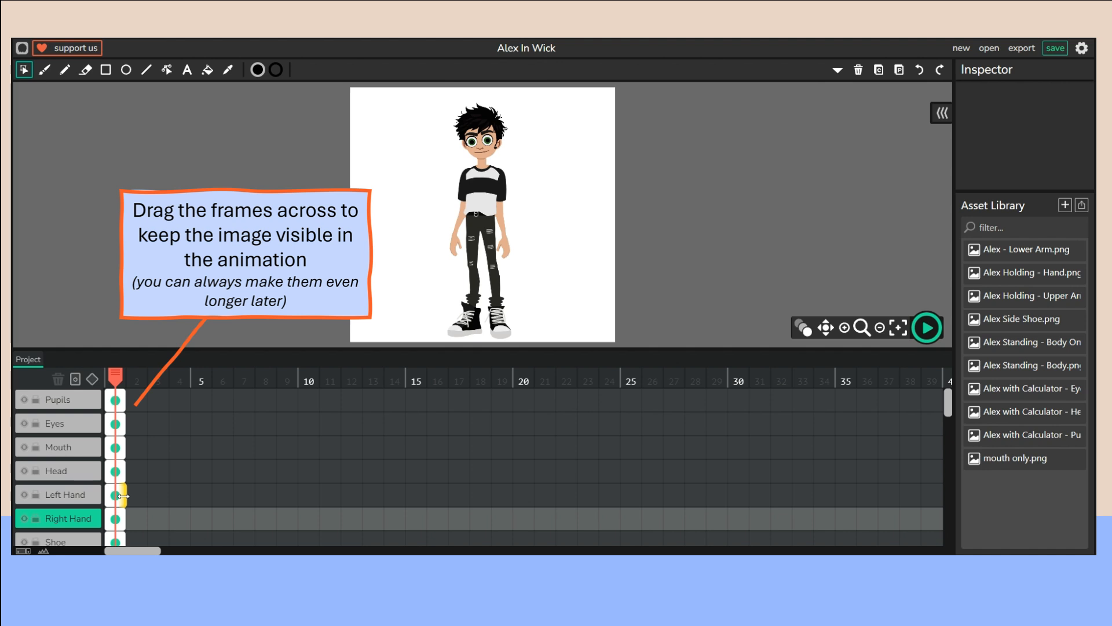
Extend the first frames of the Left Hand, Head, Mouth, Eyes and Pupils layers to a length of 12 frames each
left_click_drag(123, 496, 356, 492)
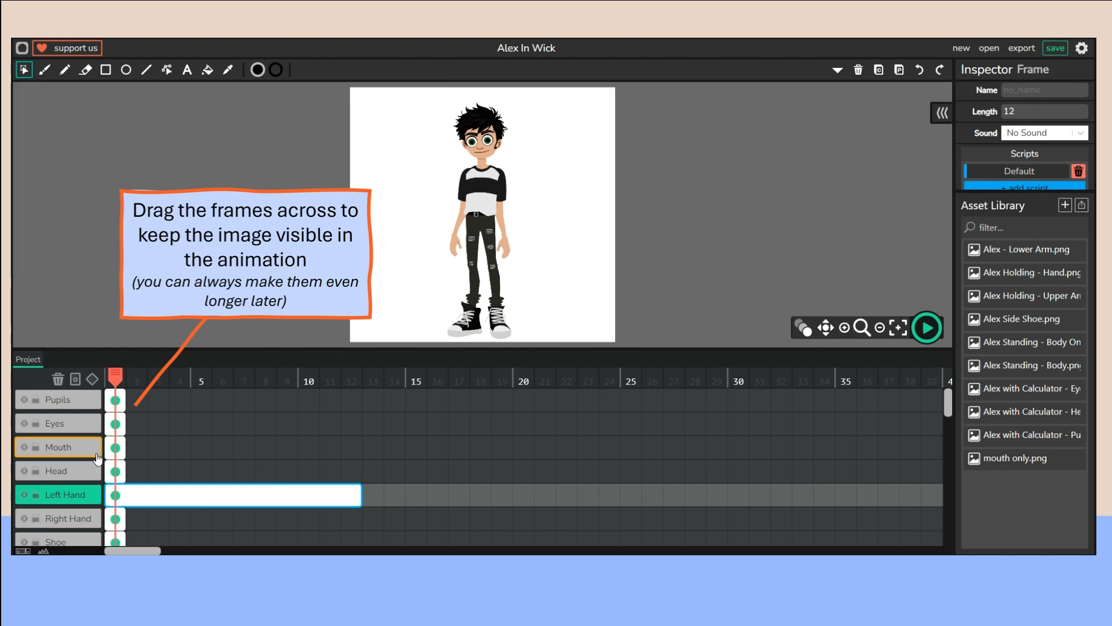
left_click_drag(123, 470, 363, 468)
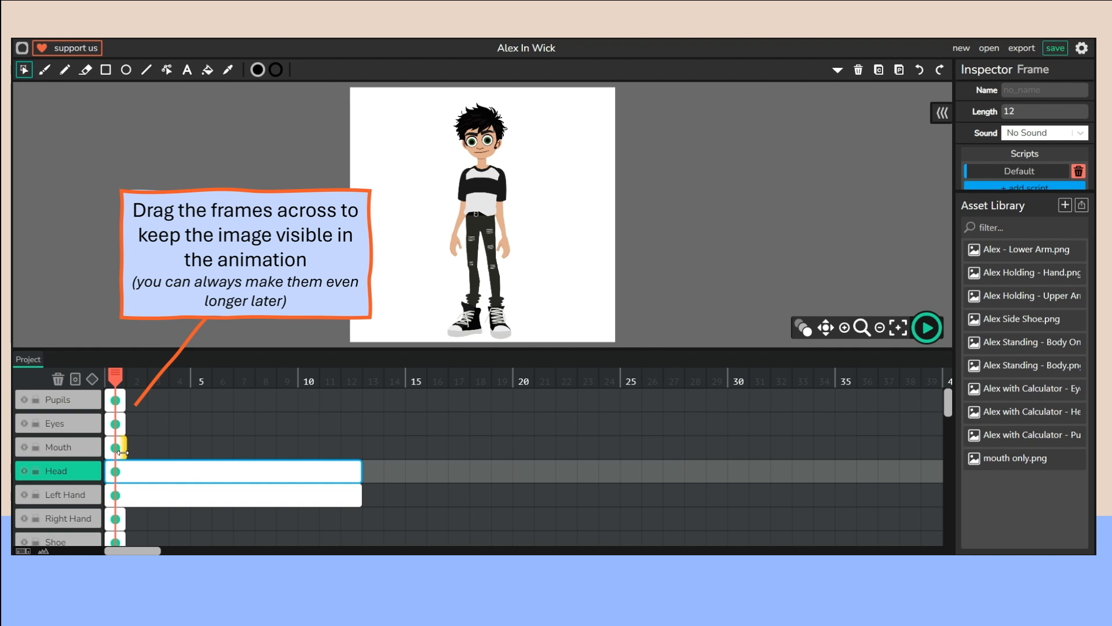
left_click_drag(123, 452, 363, 450)
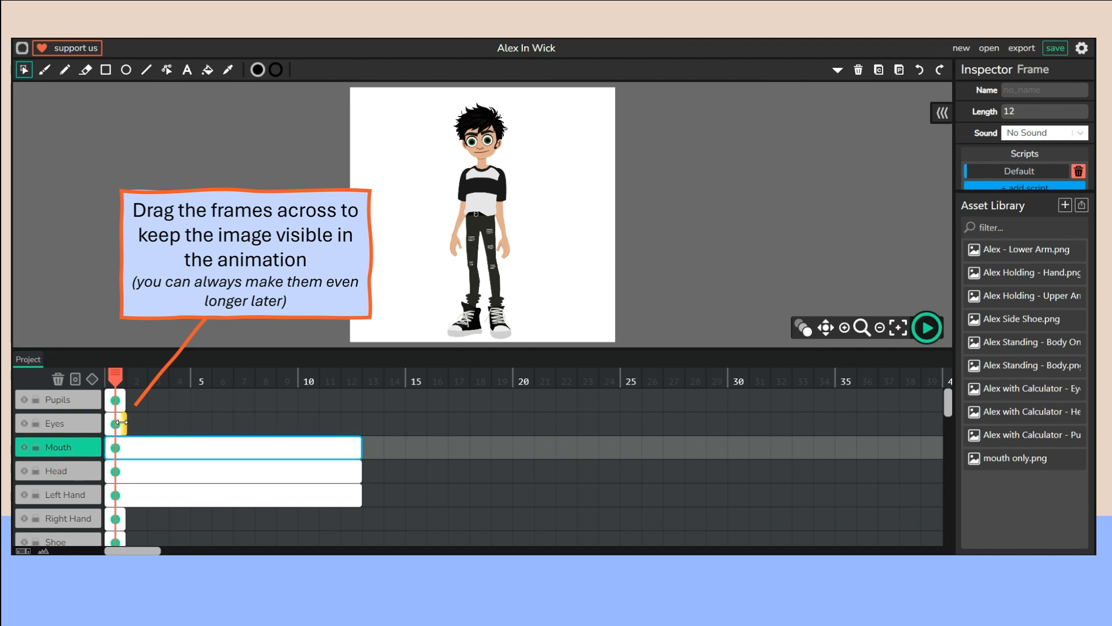
left_click_drag(121, 423, 361, 415)
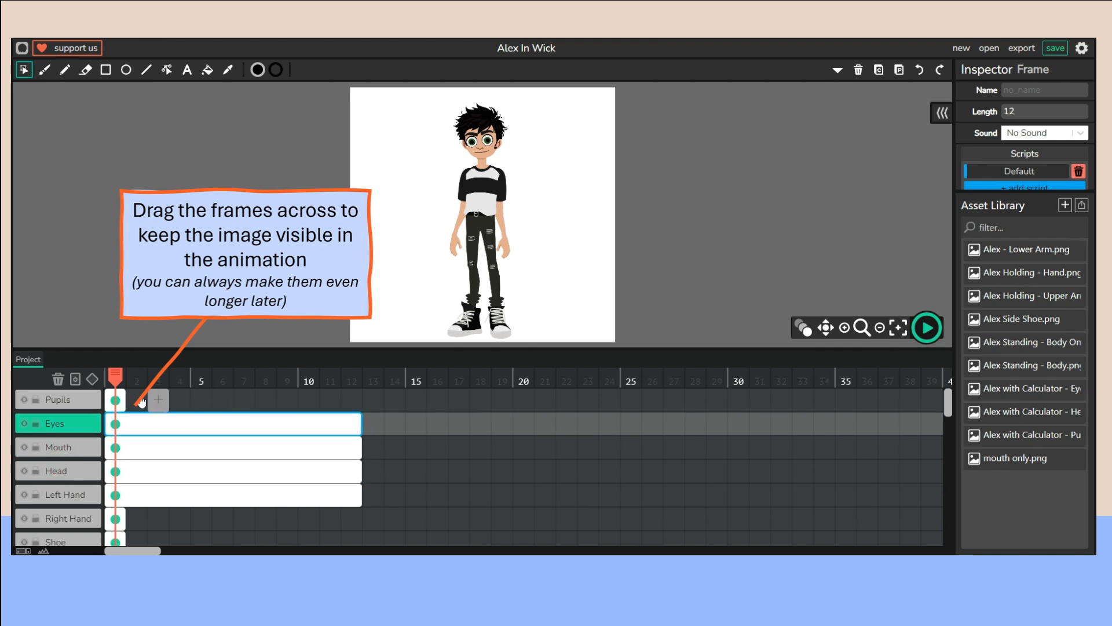
left_click_drag(123, 400, 363, 399)
Extend the first frames of the Right Hand, Shoe and Body layers to a length of 12 frames each
scroll(288, 467, "down", 1)
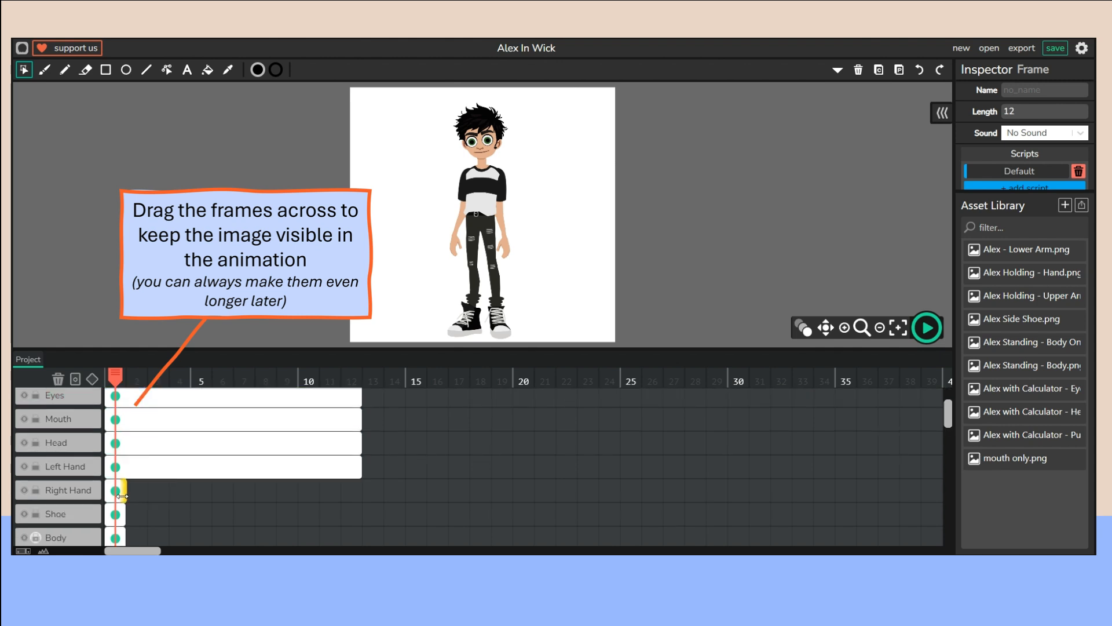
left_click_drag(122, 495, 359, 490)
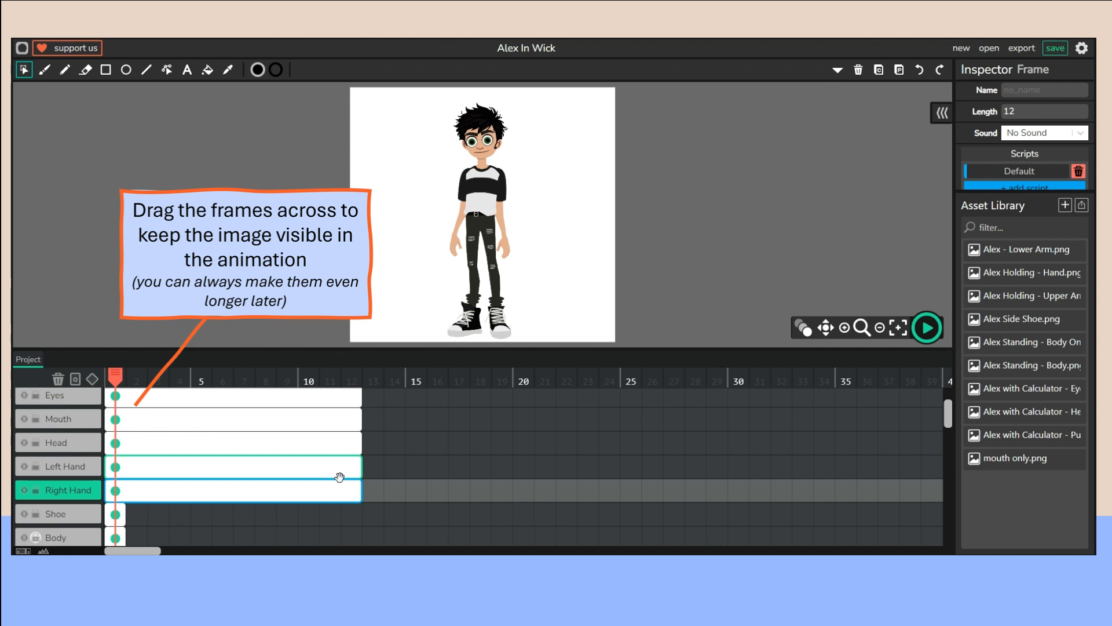
scroll(339, 477, "down", 1)
left_click_drag(121, 489, 360, 490)
scroll(301, 458, "down", 1)
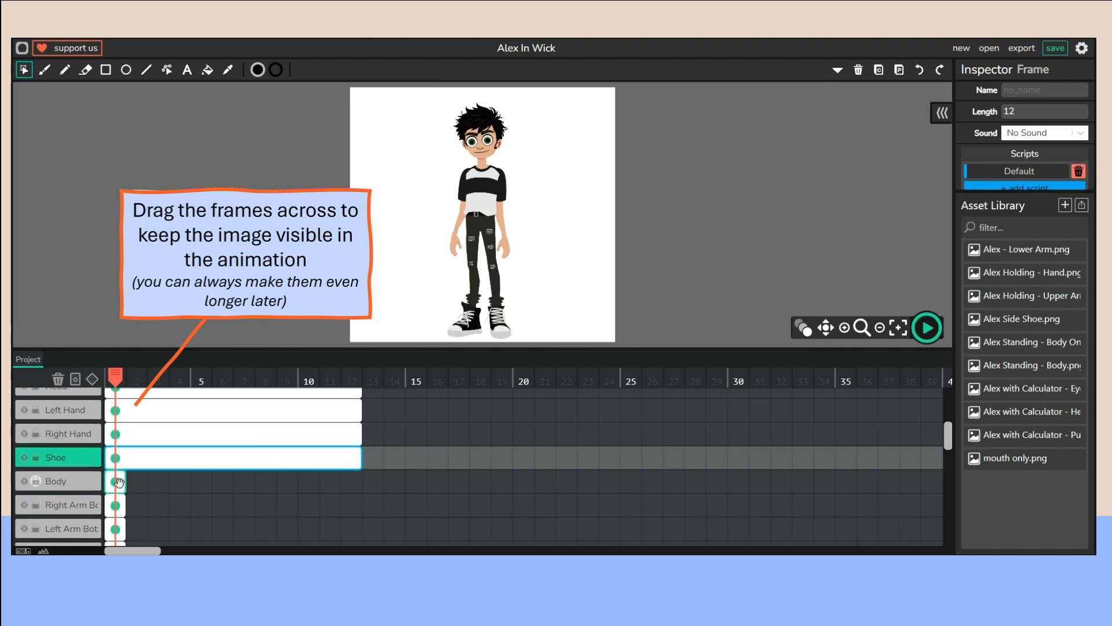
left_click_drag(123, 482, 355, 467)
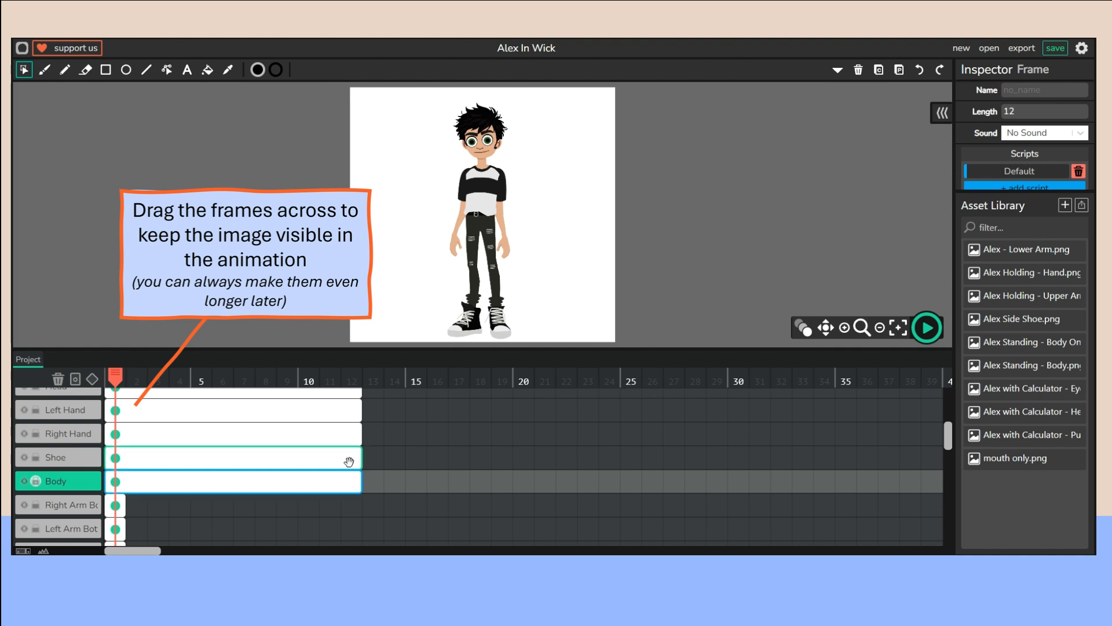
Extend the first frames of the four arm layers, both bottom and both top, to a length of 12 frames each
scroll(348, 460, "down", 1)
left_click(119, 479)
left_click_drag(122, 480, 359, 467)
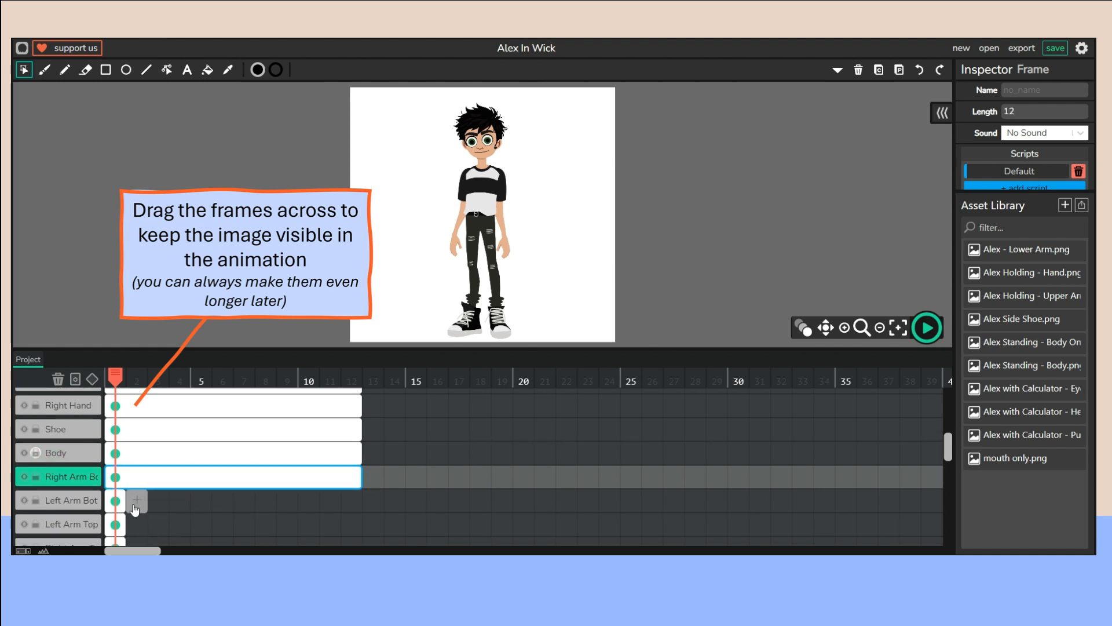
left_click_drag(123, 501, 355, 495)
scroll(336, 481, "down", 1)
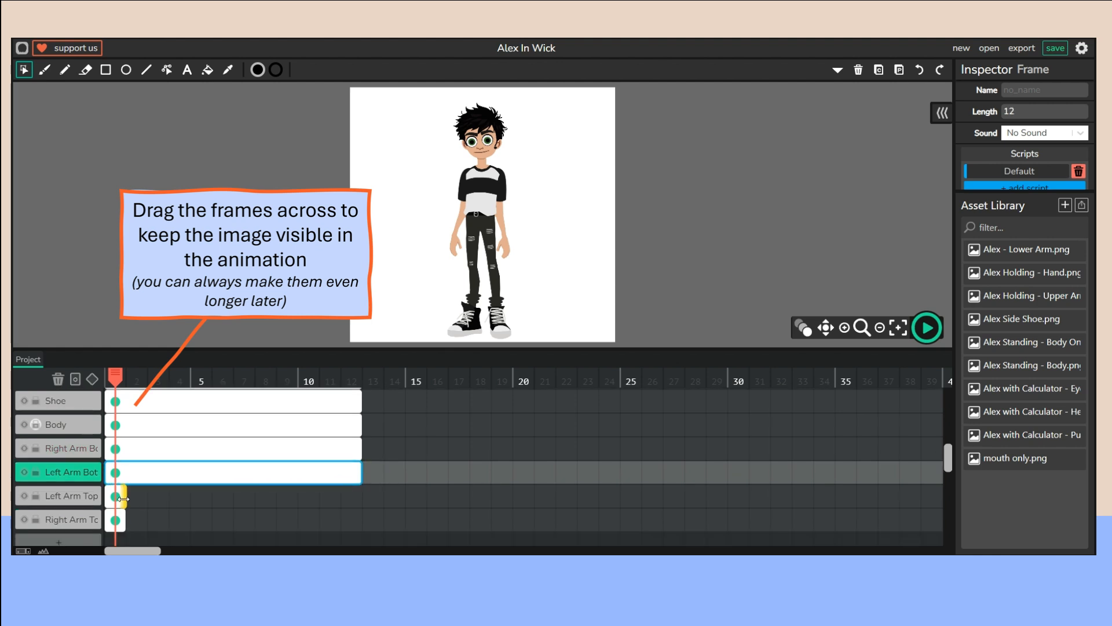
left_click_drag(123, 496, 370, 494)
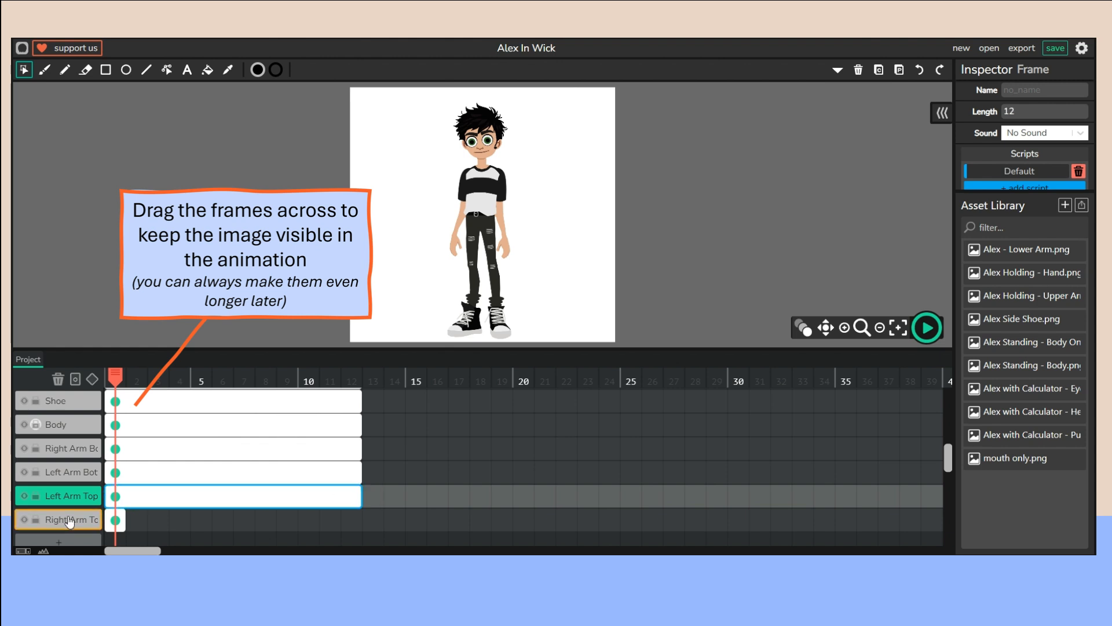
left_click_drag(122, 520, 356, 508)
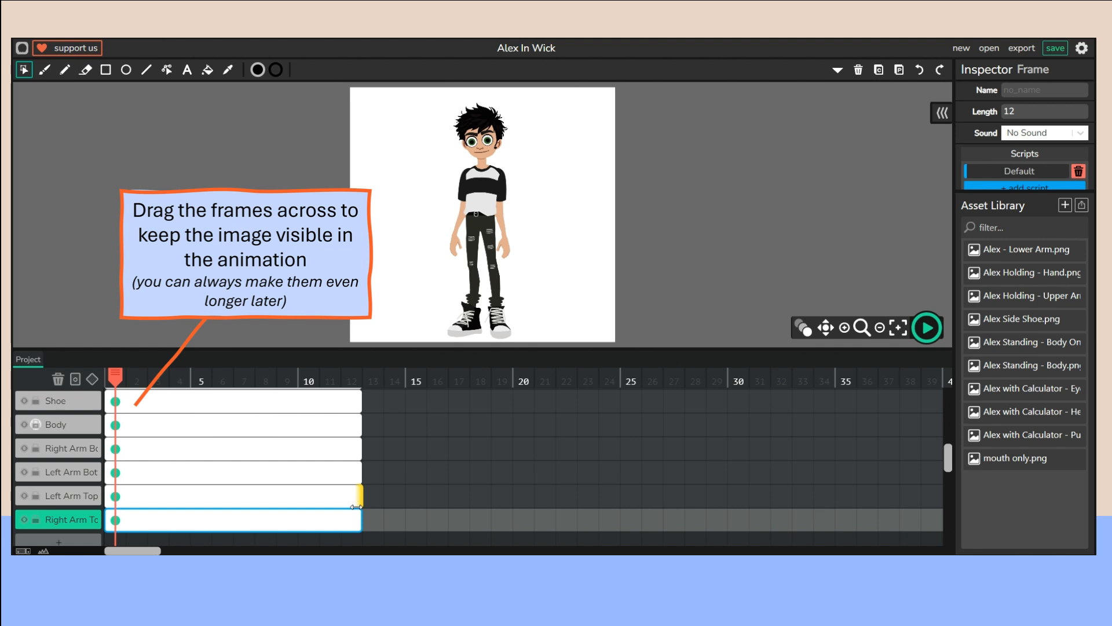
Add a tween at frame 1 to the hand on the viewer's right, on the Right Hand layer
scroll(316, 510, "up", 5)
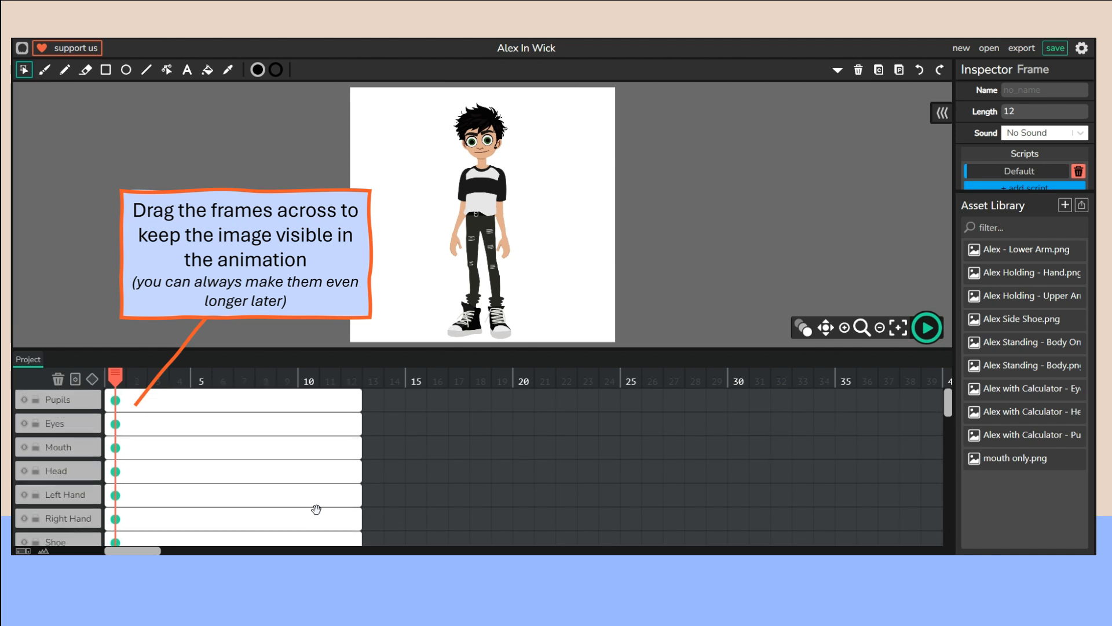
left_click(151, 405)
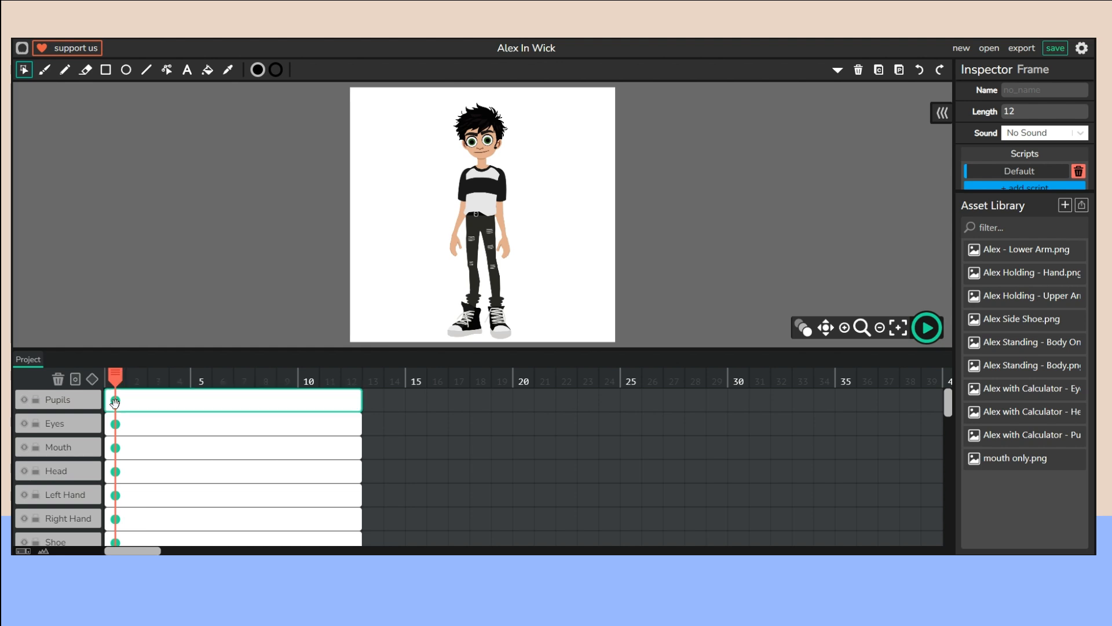
left_click(74, 495)
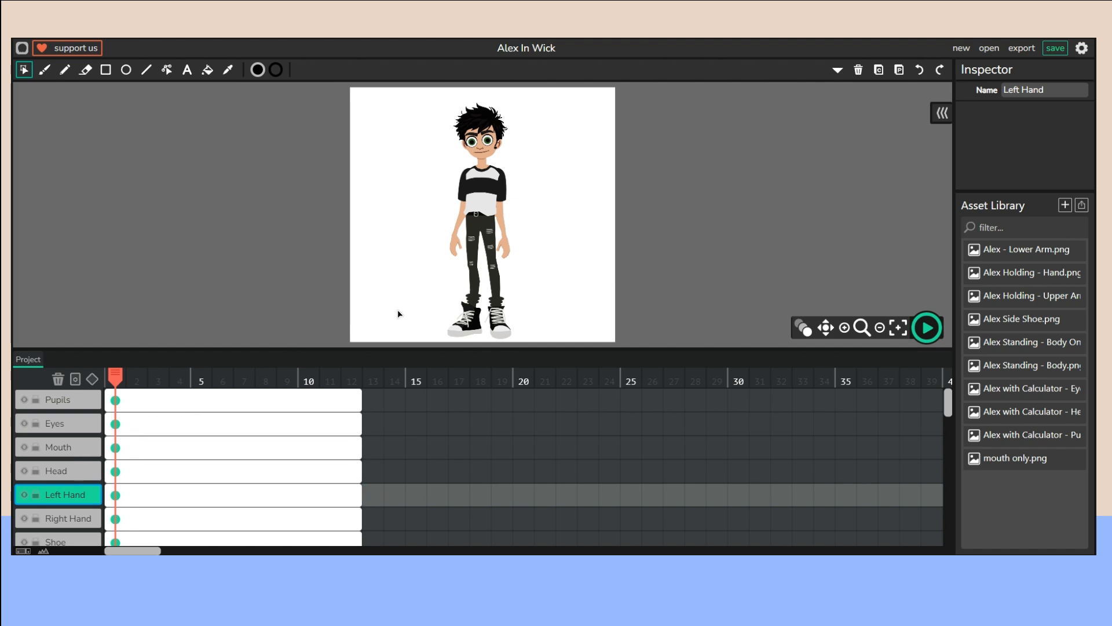
left_click(507, 249)
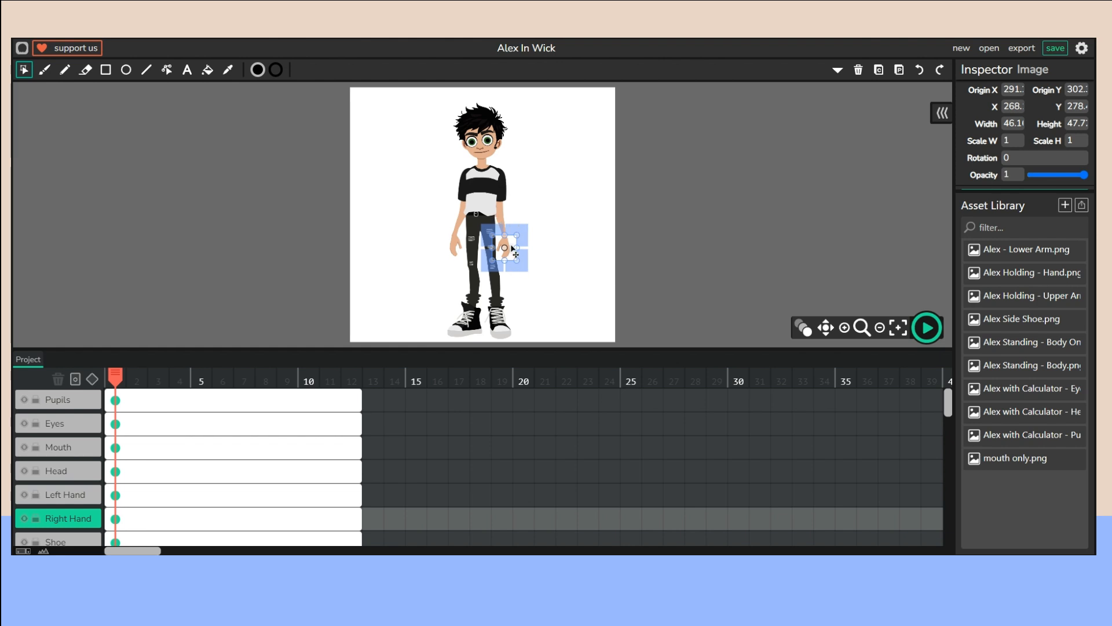
left_click(89, 382)
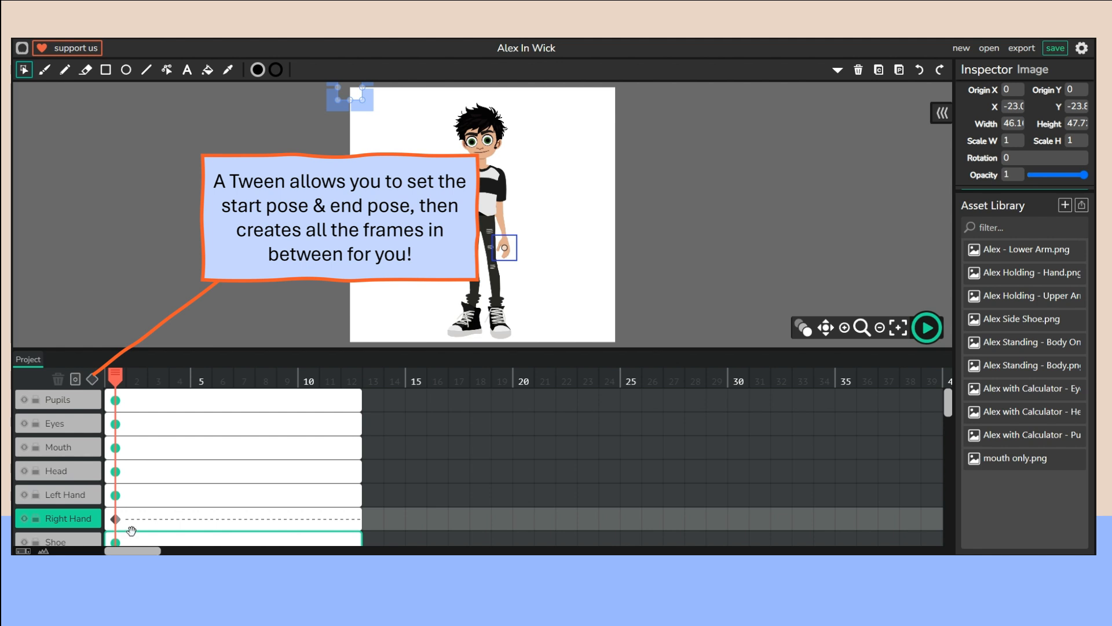
Add tweens at frame 1 to the lower arm and the upper arm on the viewer's right
left_click(507, 233)
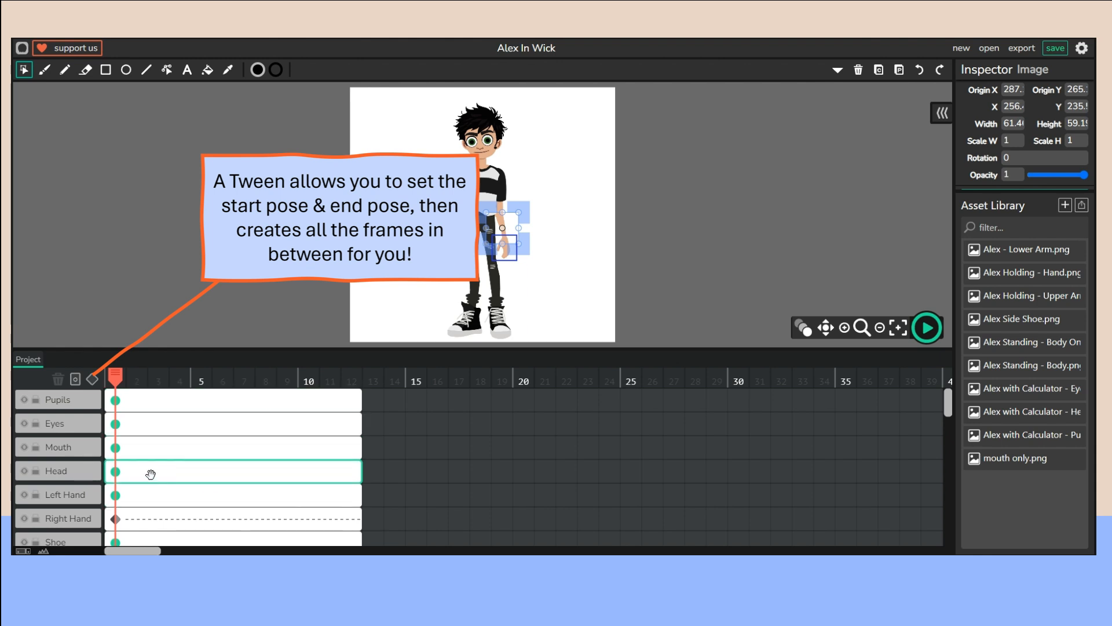
scroll(88, 463, "down", 1)
scroll(90, 475, "down", 5)
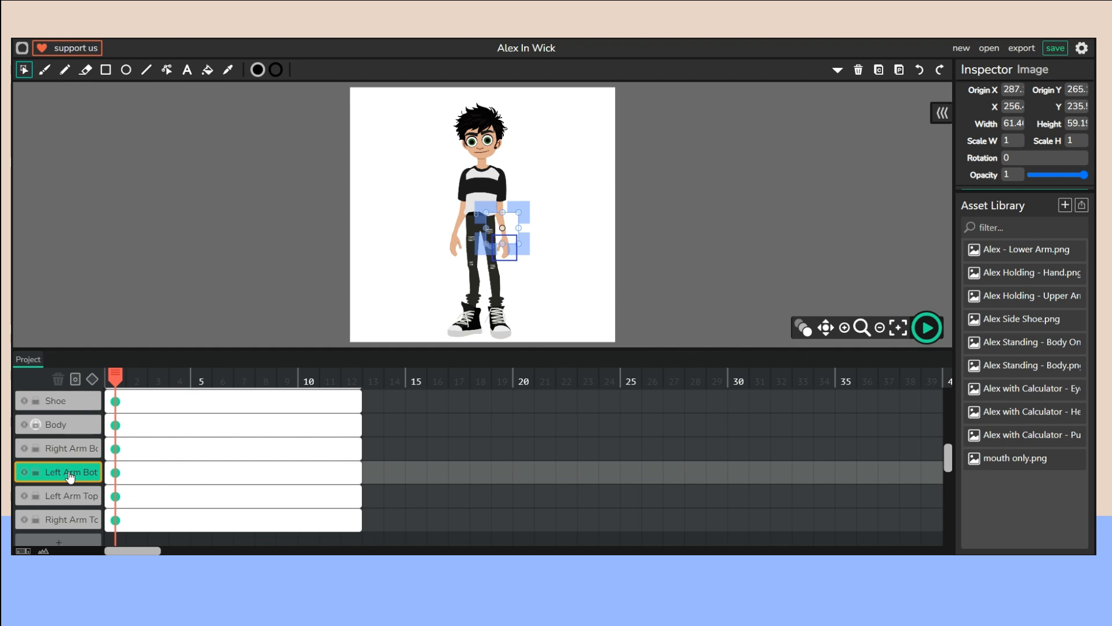
left_click(94, 386)
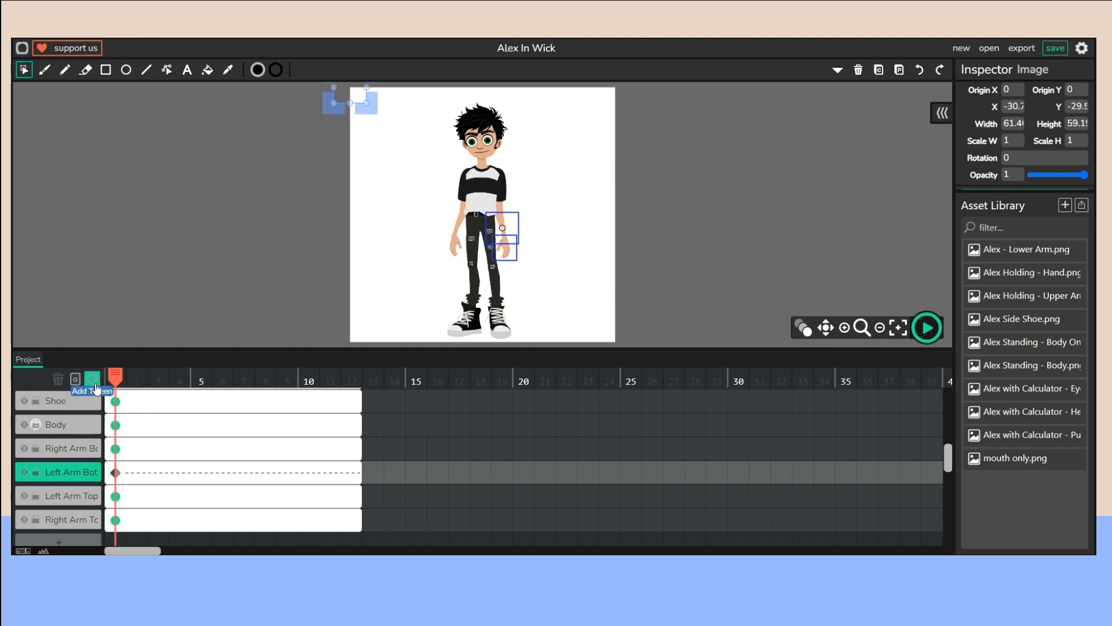
left_click(507, 203)
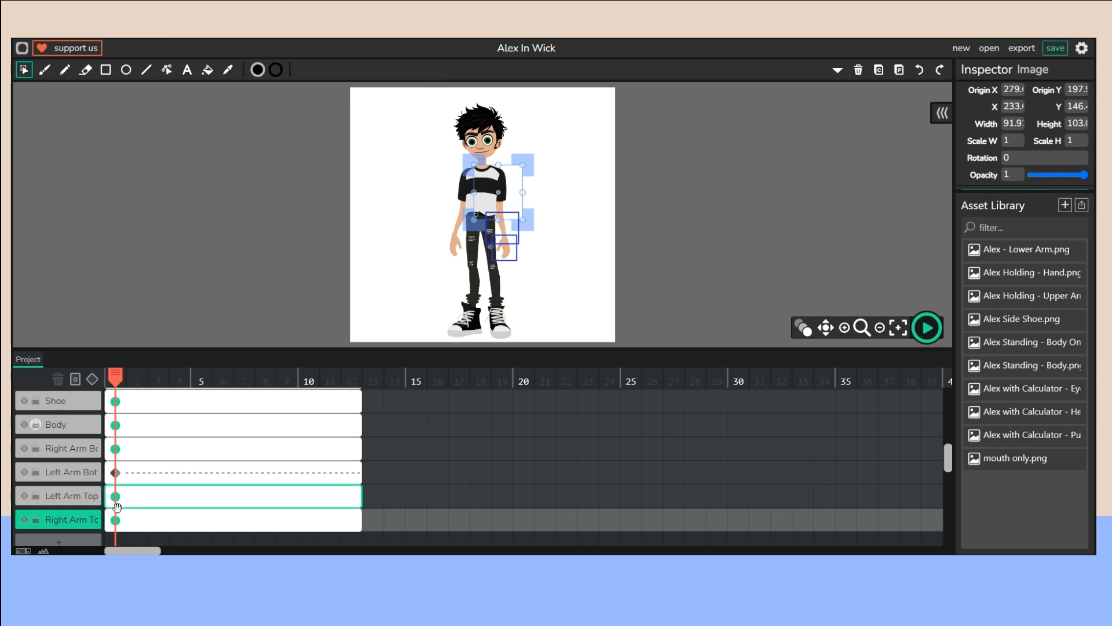
left_click(93, 382)
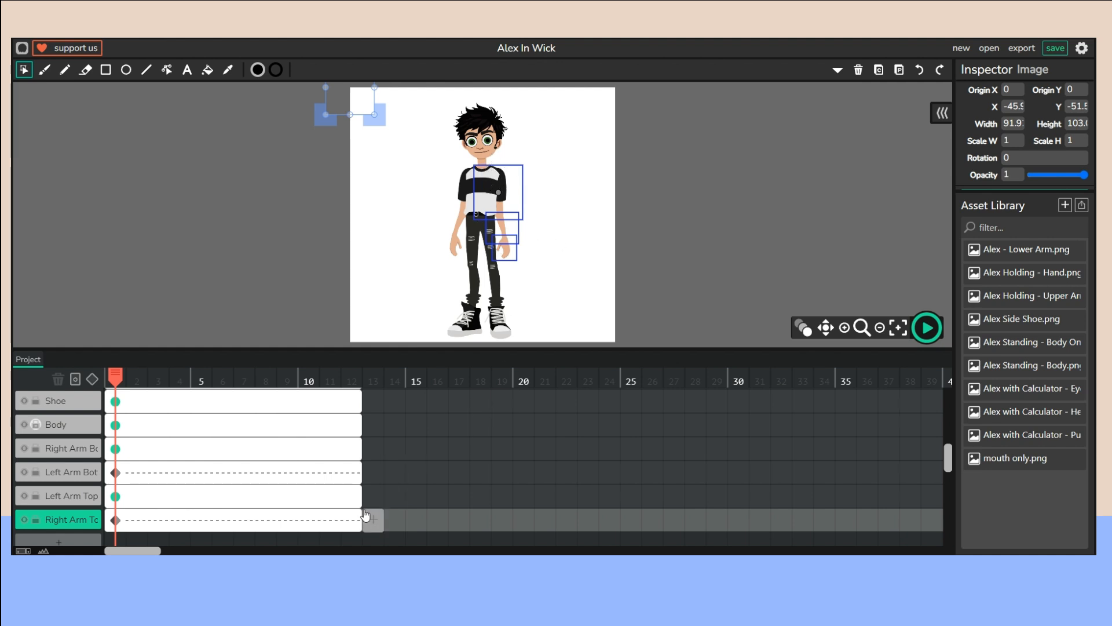
At frame 12, rotate the upper arm on the viewer's right outward from the body and reattach it to the shoulder
scroll(346, 460, "up", 1)
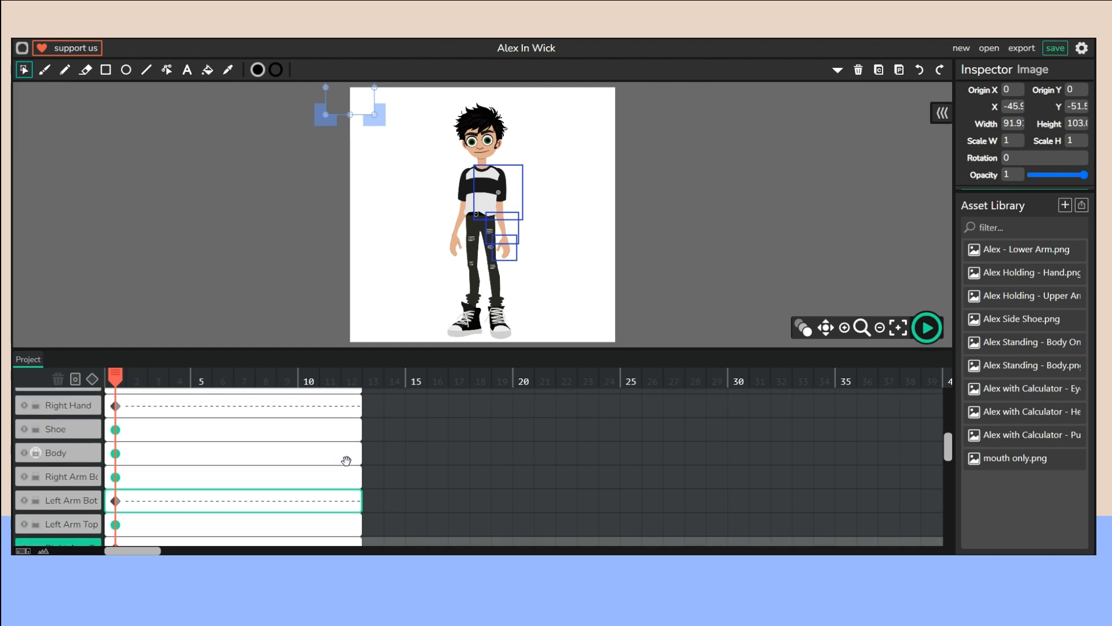
scroll(345, 460, "down", 1)
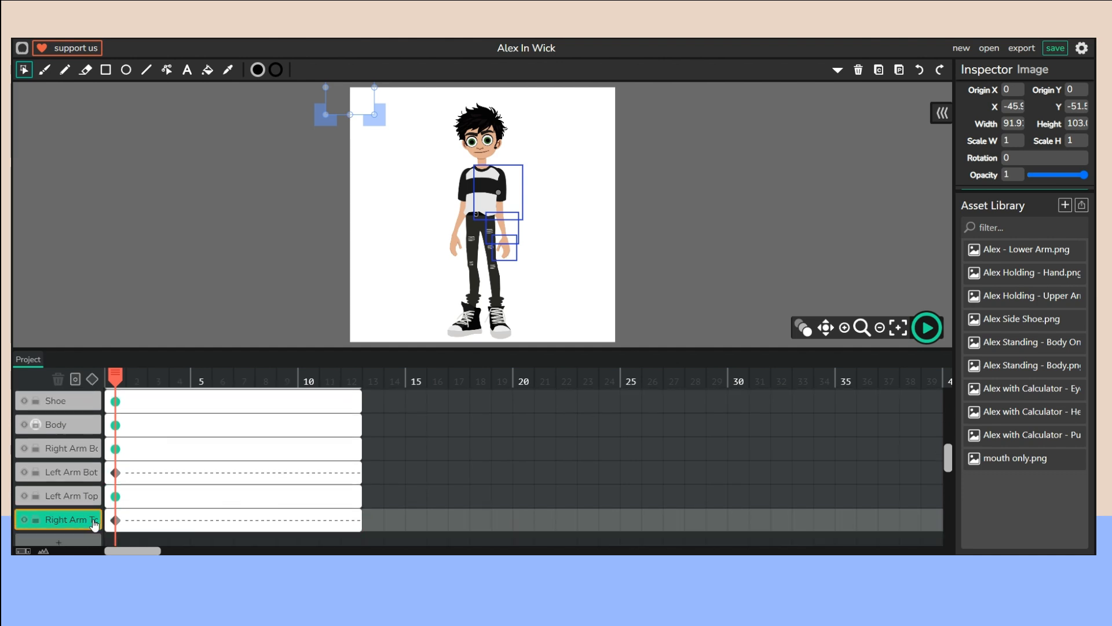
left_click(351, 520)
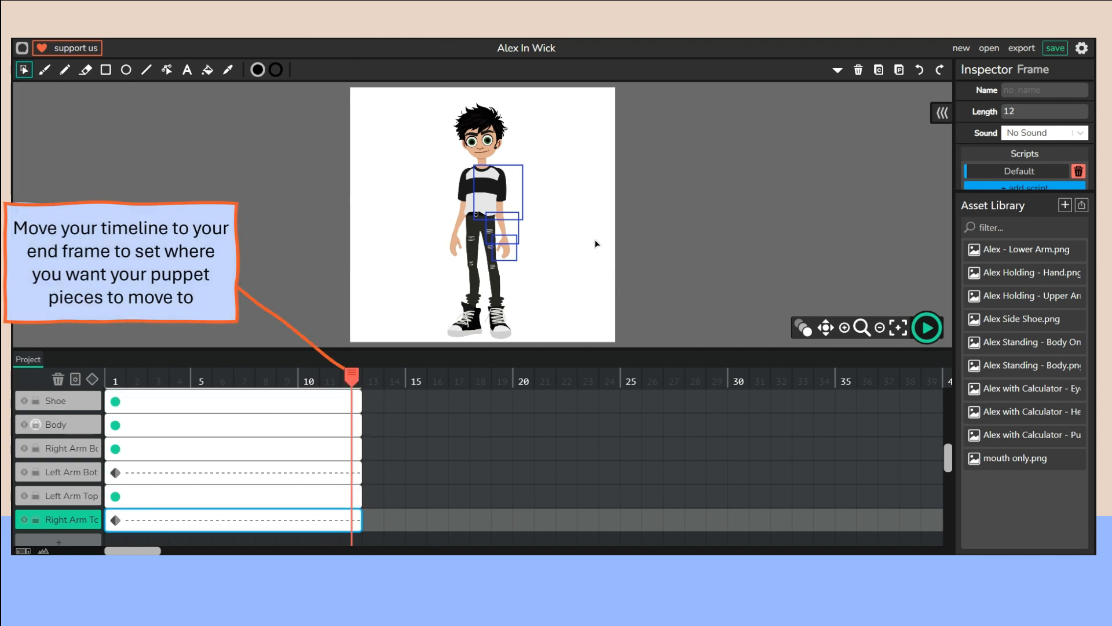
left_click(504, 208)
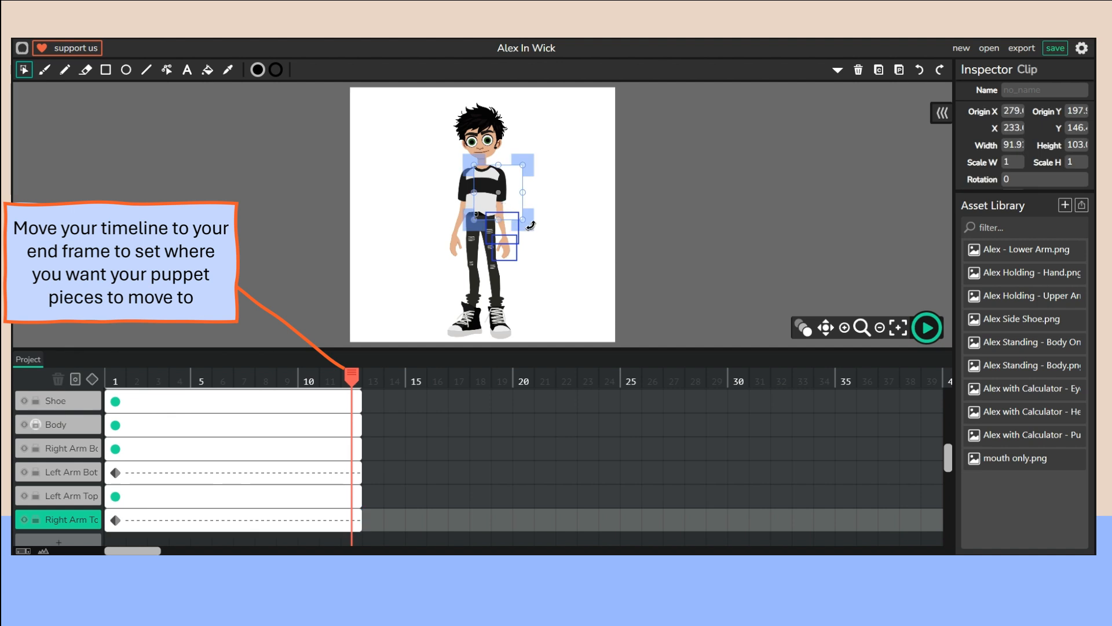
left_click_drag(530, 226, 550, 152)
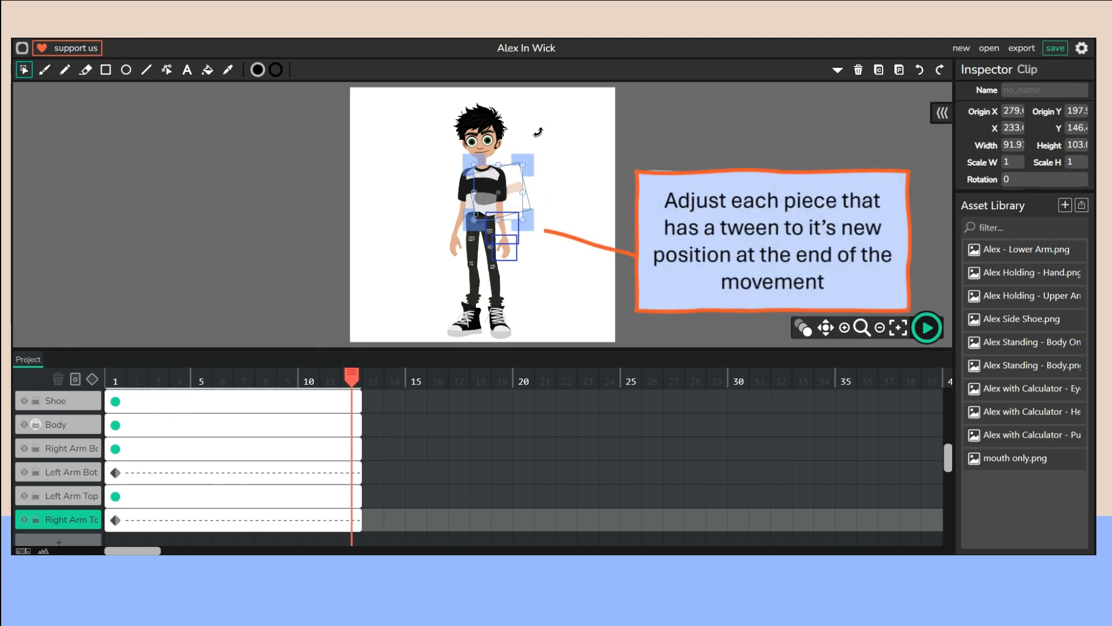
left_click_drag(505, 195, 526, 174)
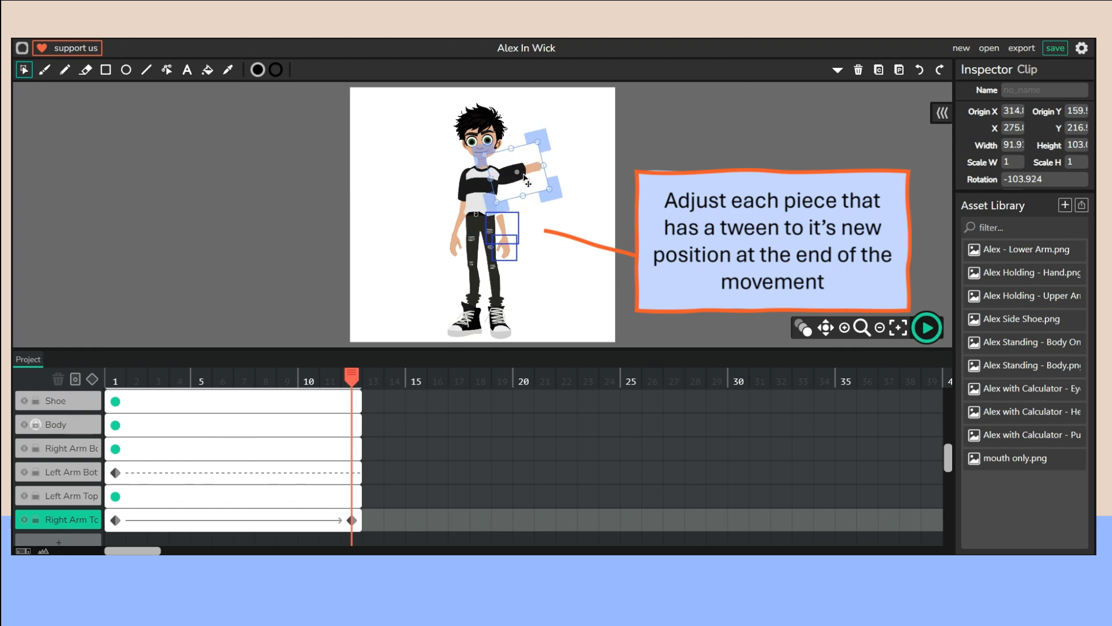
left_click_drag(544, 134, 518, 182)
left_click(563, 198)
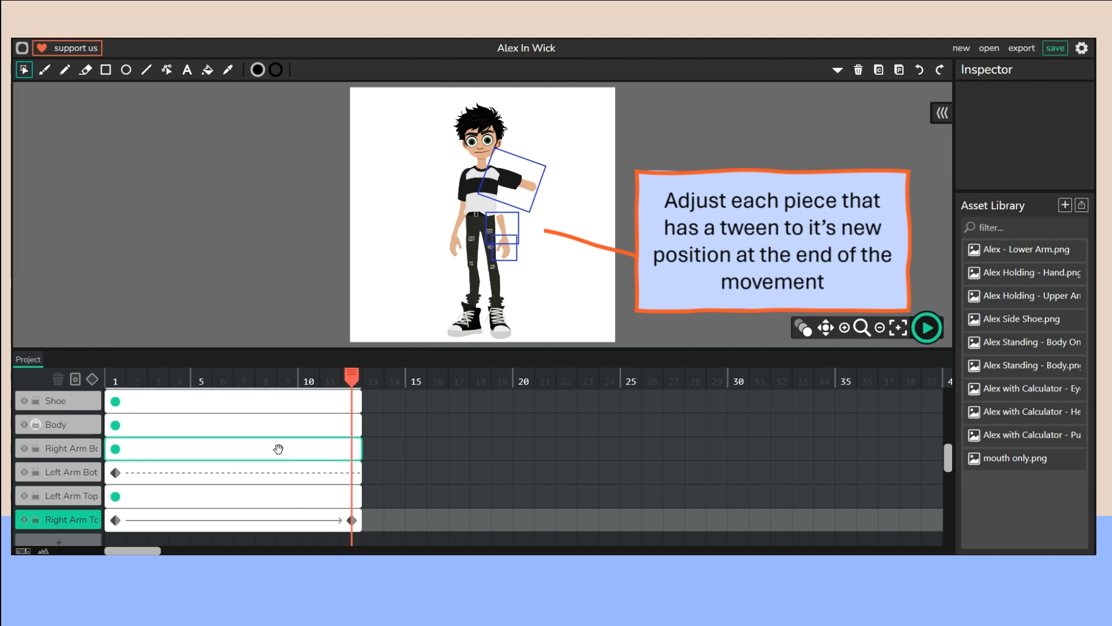
At frame 12, rotate the lower arm on the viewer's right to about -128° and attach it to the end of the raised upper arm
left_click(352, 476)
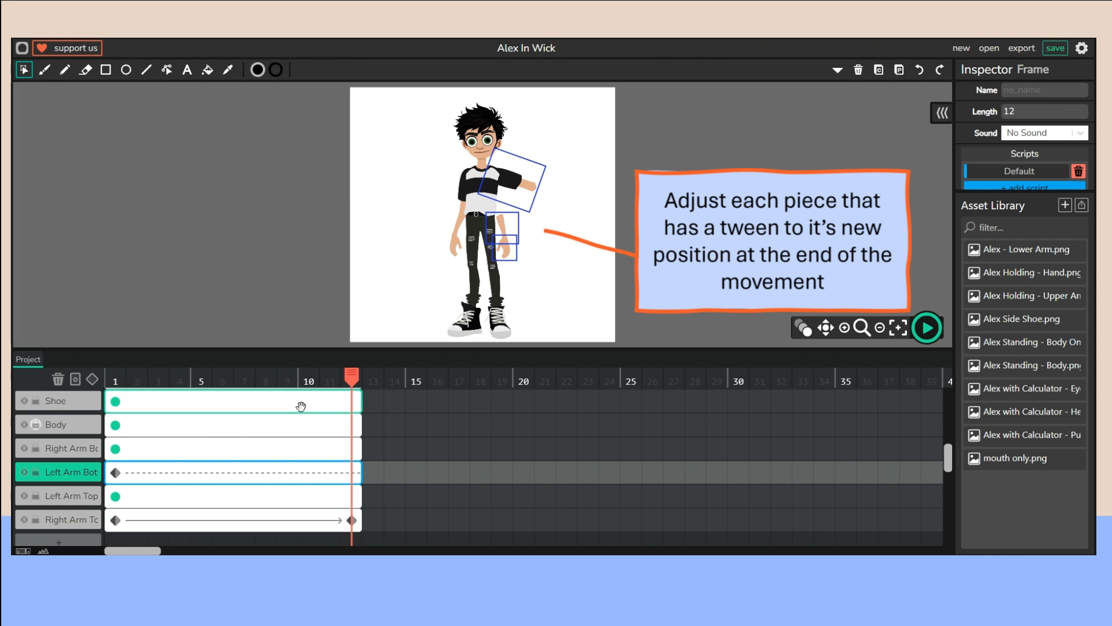
left_click(112, 379)
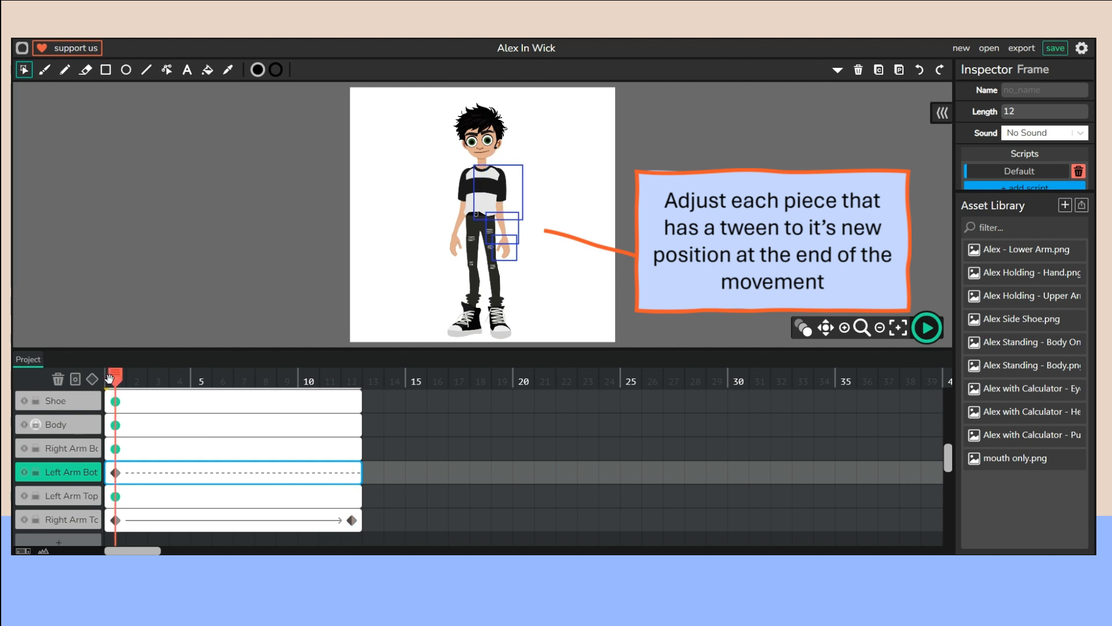
left_click(351, 380)
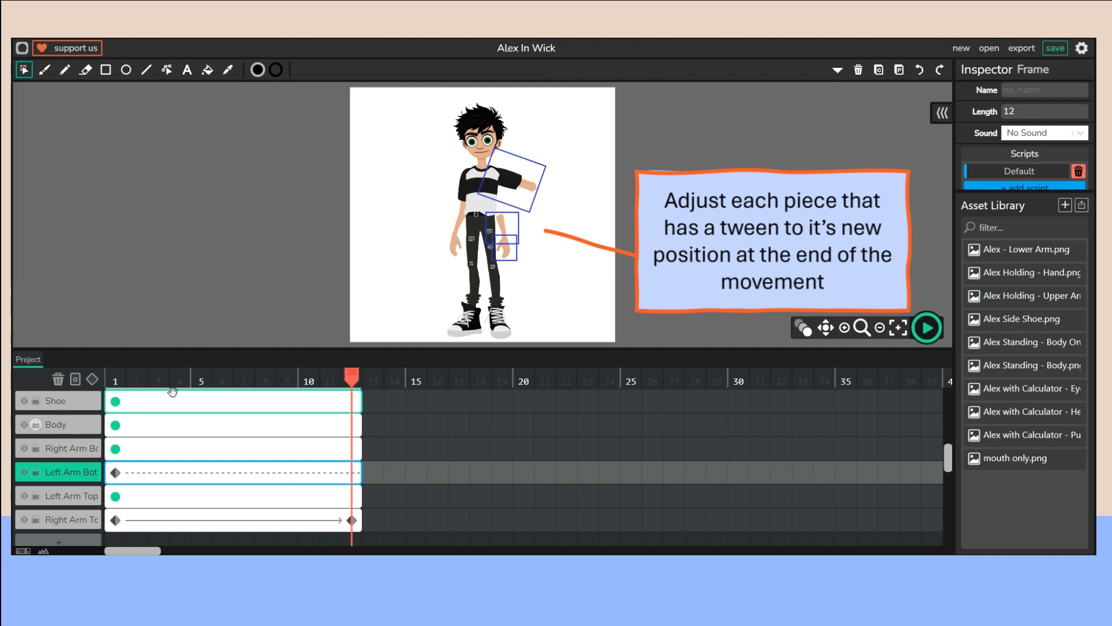
mouse_move(347, 378)
left_mouse_down()
mouse_move(112, 380)
mouse_move(391, 380)
mouse_move(355, 387)
left_mouse_up()
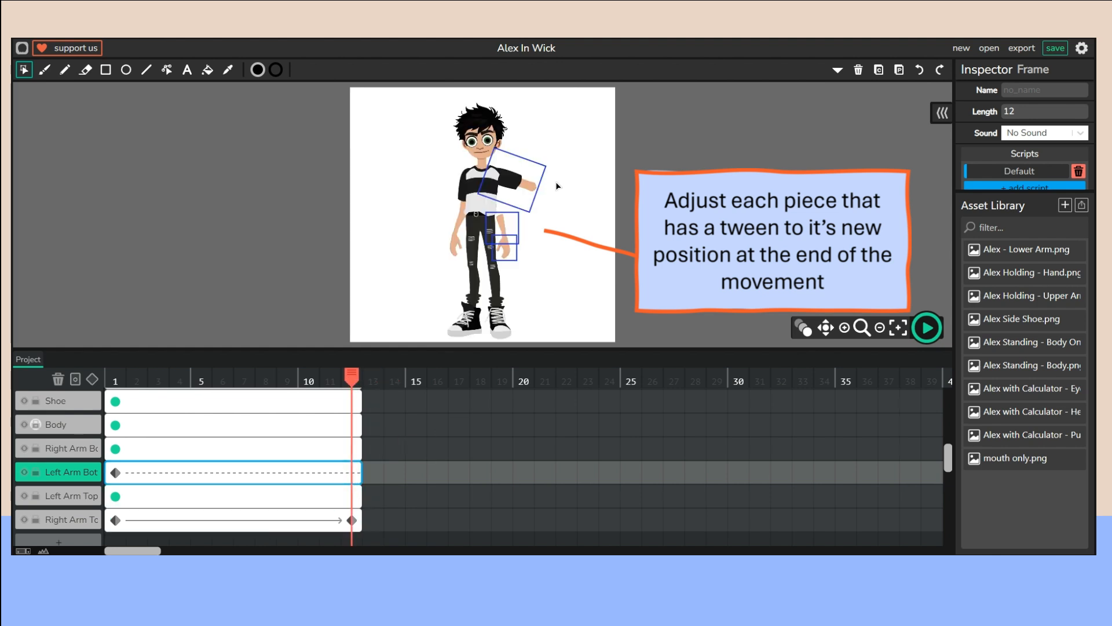
left_click(506, 228)
left_click_drag(507, 232, 526, 214)
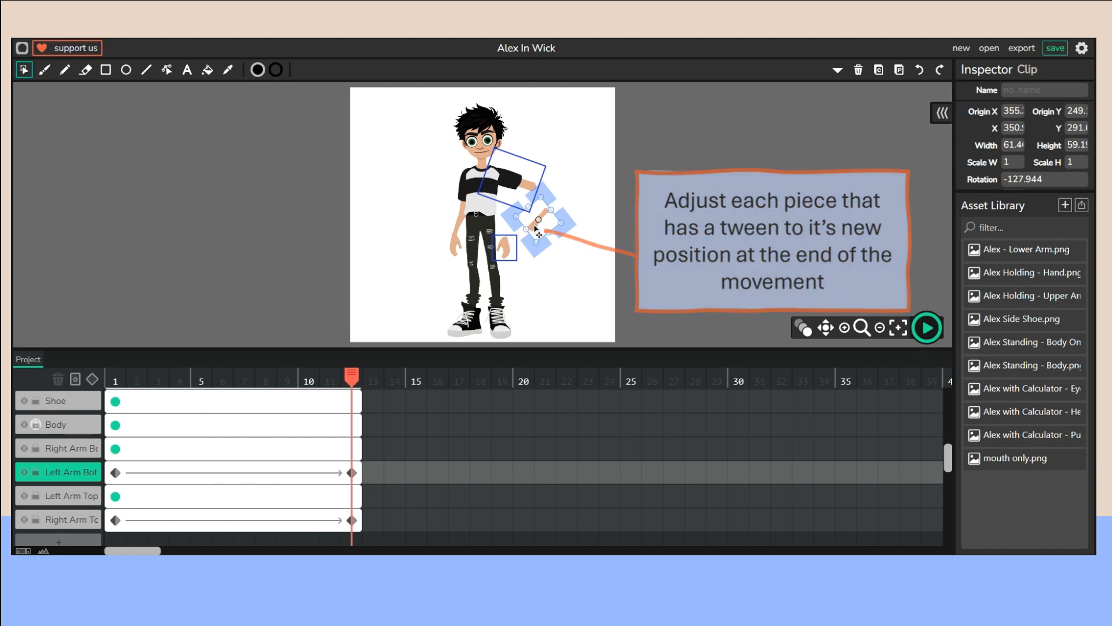
left_click(580, 253)
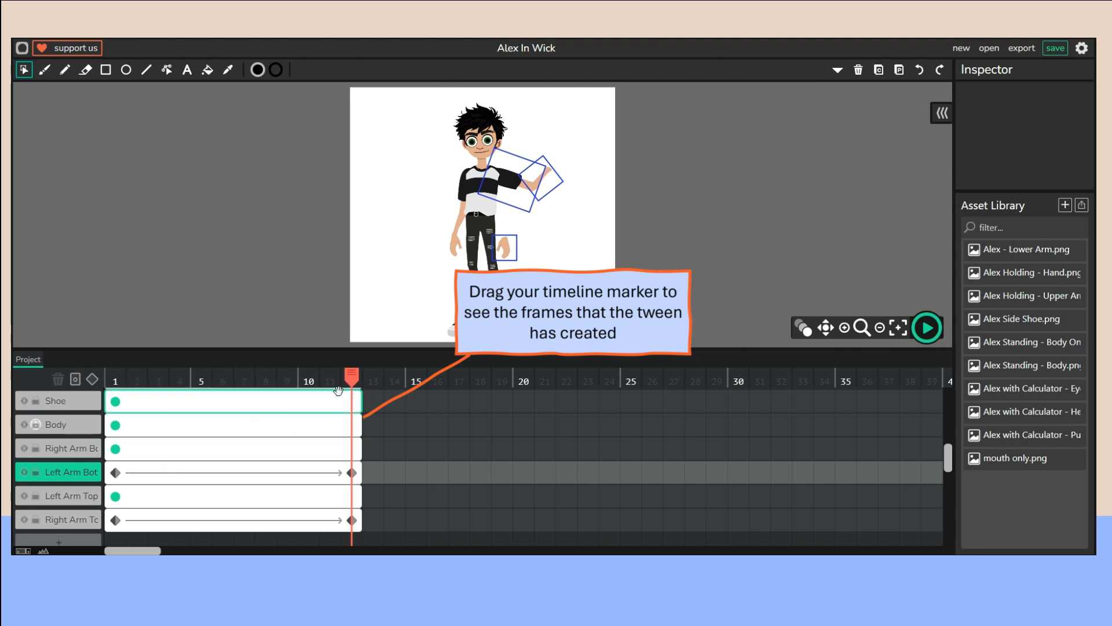
At frame 12, fine-tune the rotation of the raised lower arm and refit it to the end of the upper arm
left_click_drag(346, 378, 254, 387)
left_click_drag(288, 382, 352, 379)
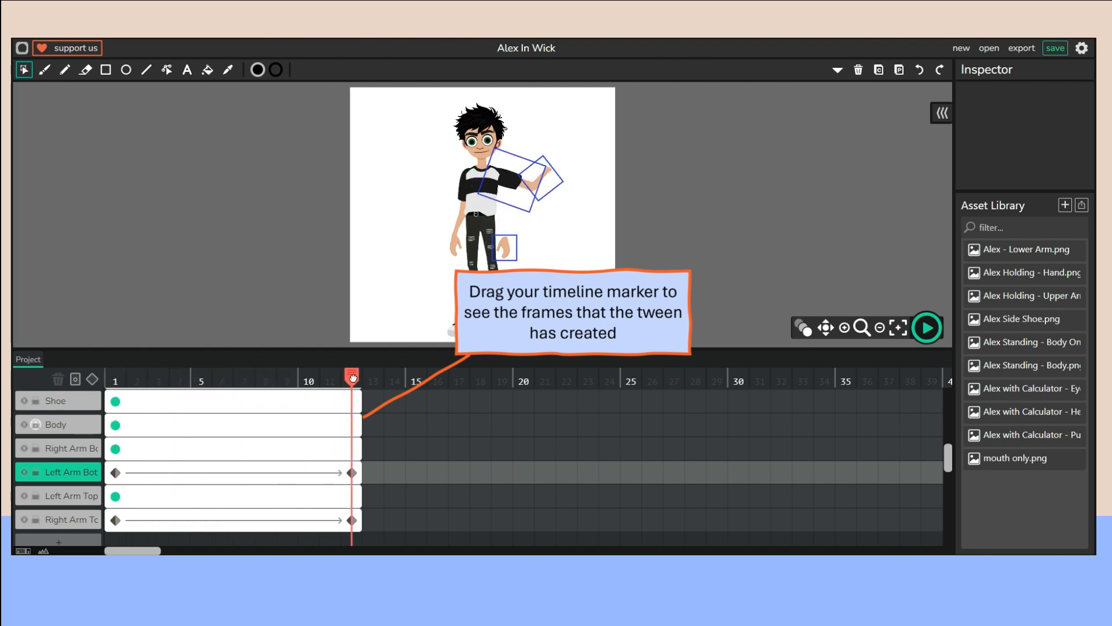
left_click(555, 177)
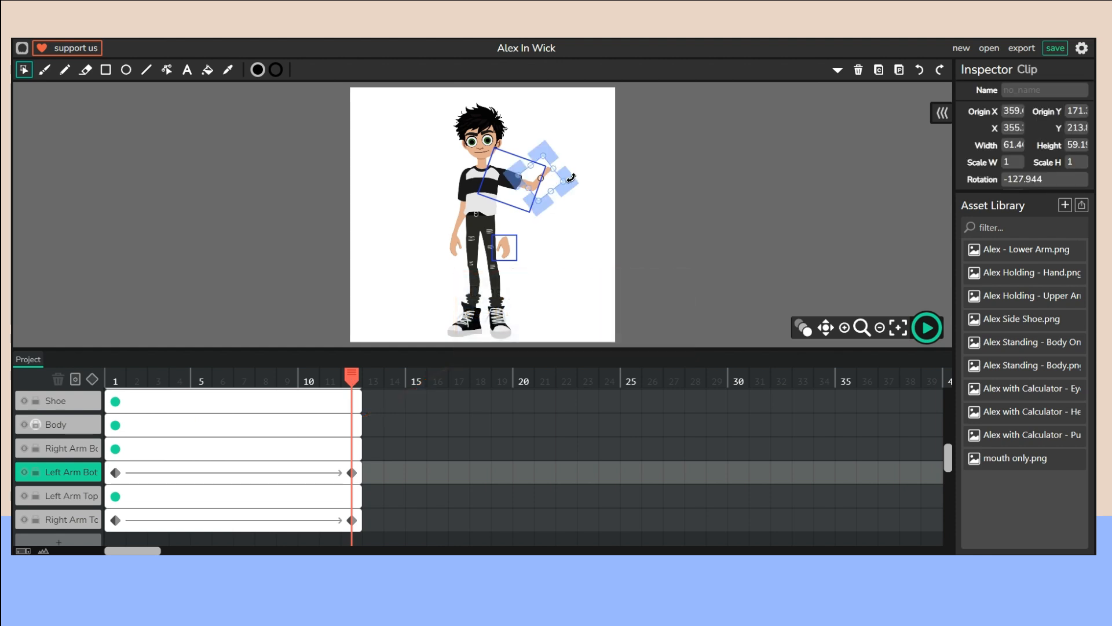
mouse_move(572, 179)
left_mouse_down()
mouse_move(575, 188)
mouse_move(550, 179)
left_mouse_up()
left_click(571, 239)
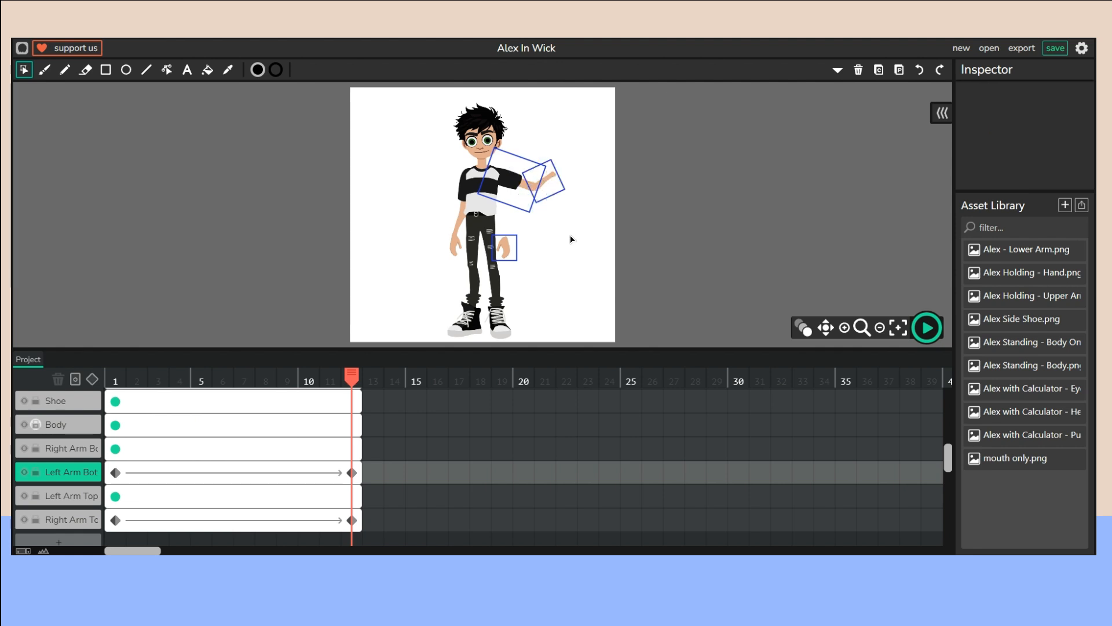
At frame 12, rotate the hand on the Right Hand layer to about -113° and attach it to the end of the raised lower arm
left_click_drag(350, 377, 117, 385)
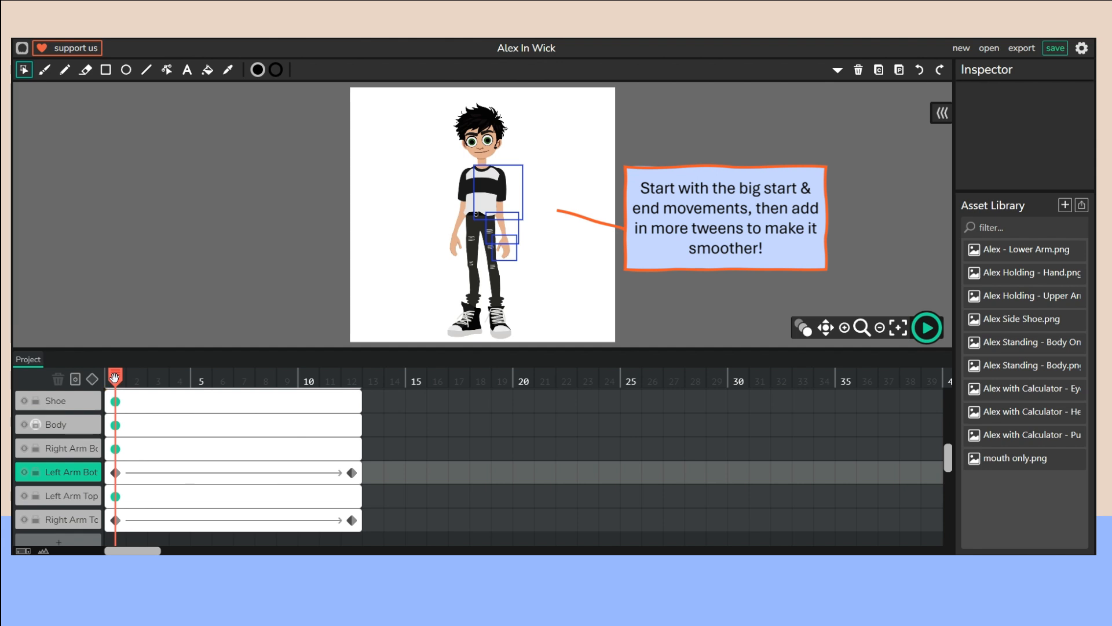
left_click_drag(115, 376, 352, 382)
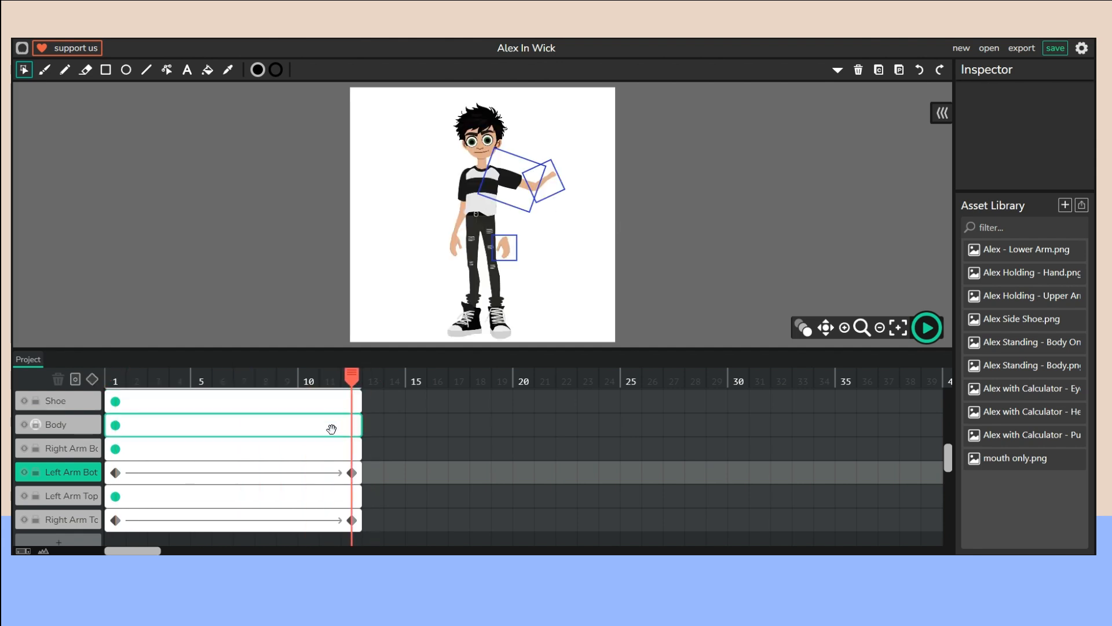
scroll(339, 442, "up", 1)
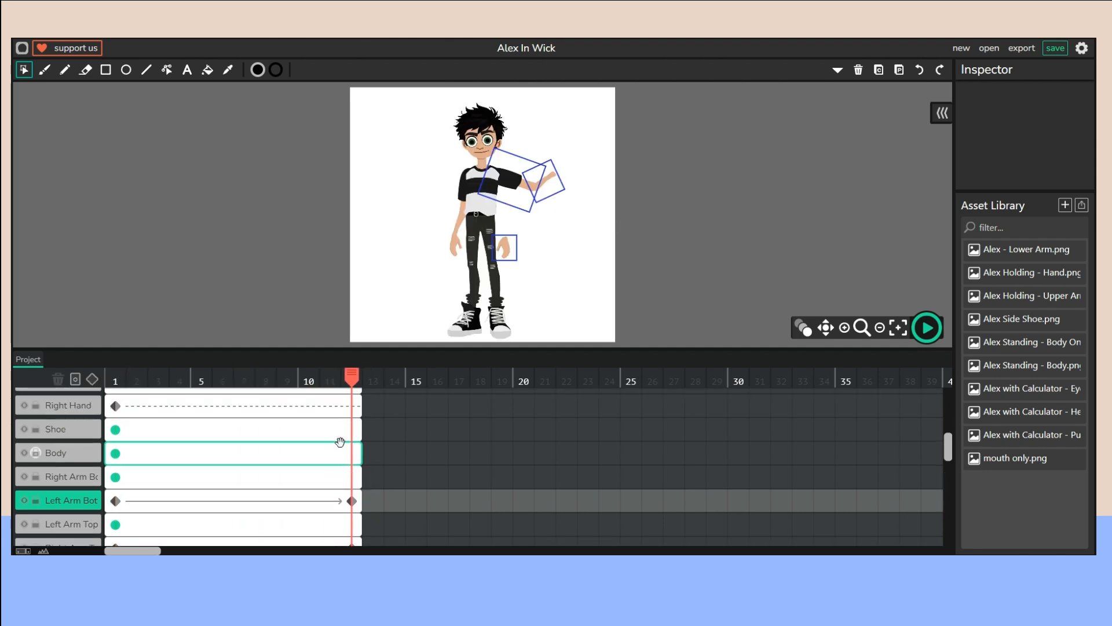
left_click(356, 405)
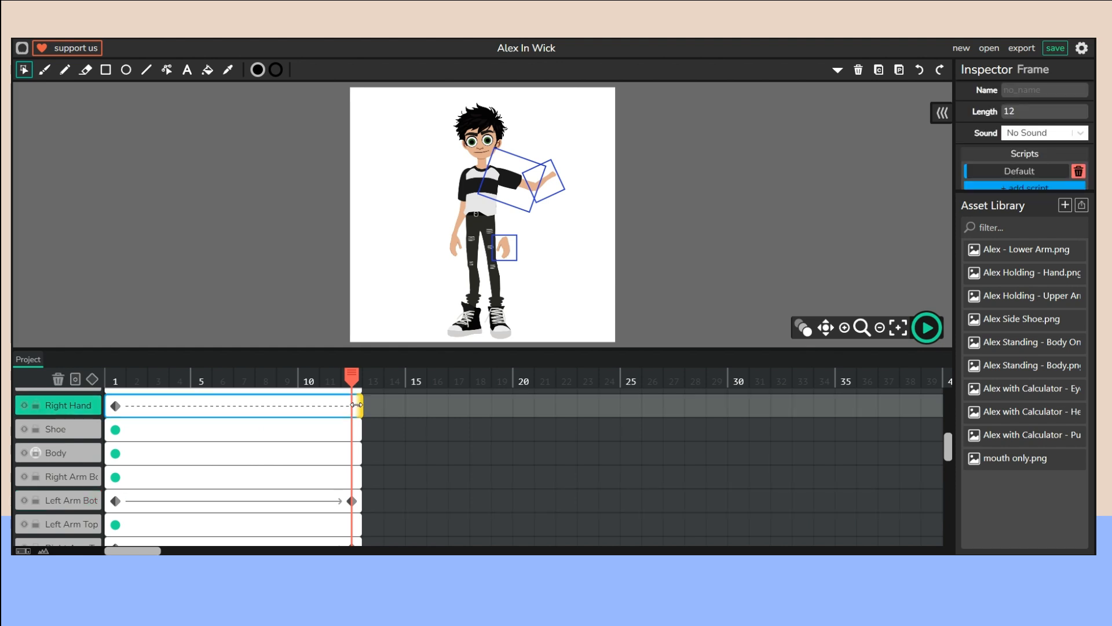
left_click(508, 252)
left_click_drag(523, 270, 529, 203)
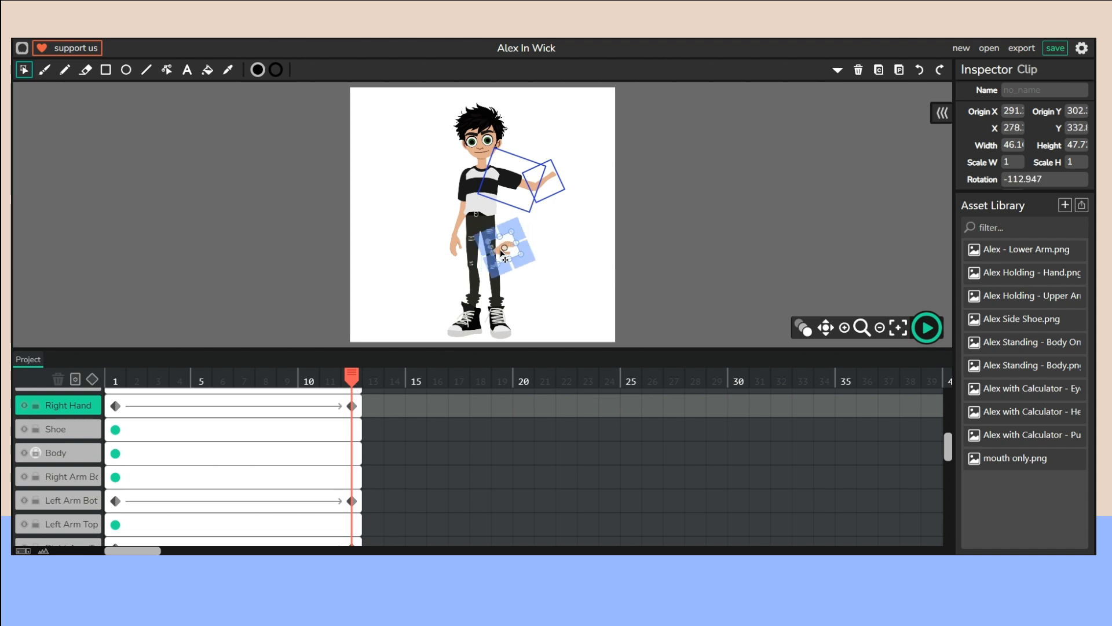
left_click_drag(503, 255, 561, 174)
left_click(565, 285)
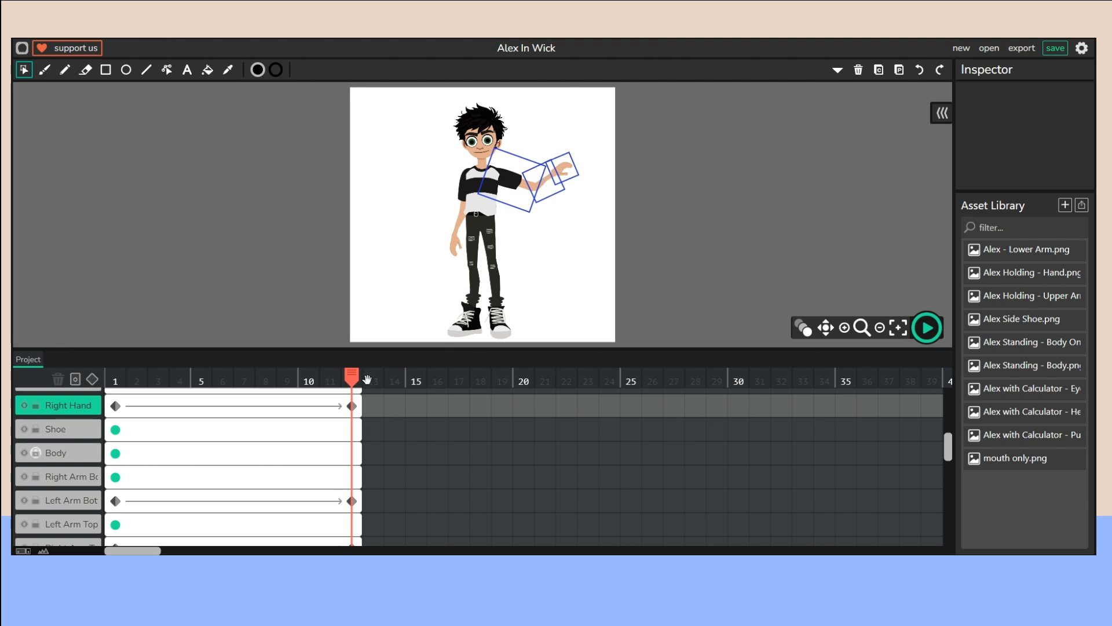
Check the arm tweens between frames 1 and 12, review the layers' keyframes, and preview the animation
left_click_drag(352, 381, 120, 390)
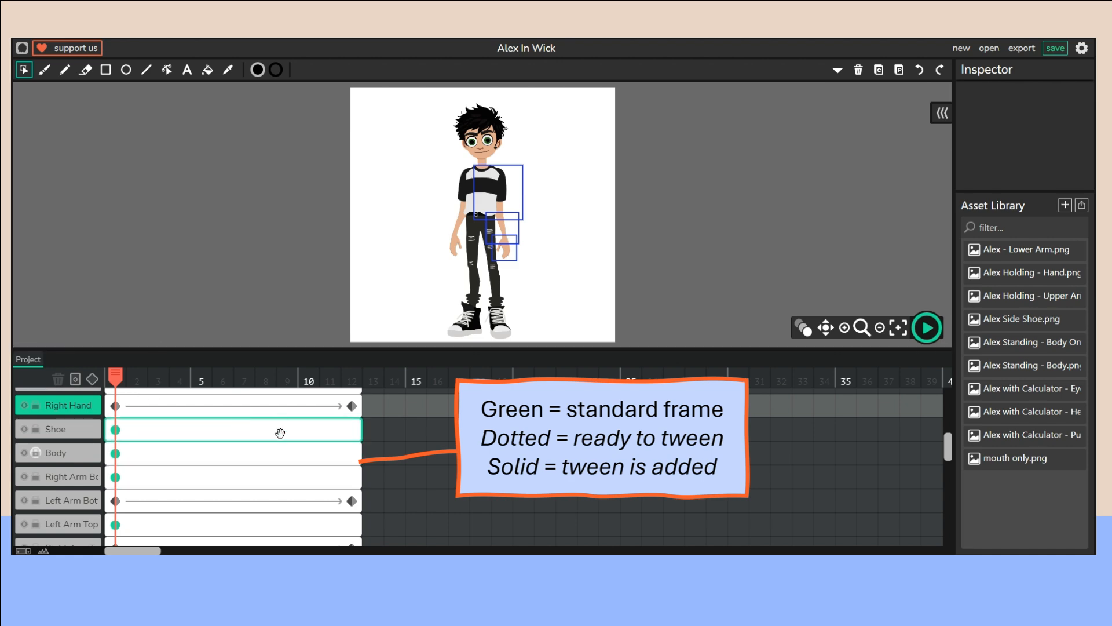
left_click(353, 378)
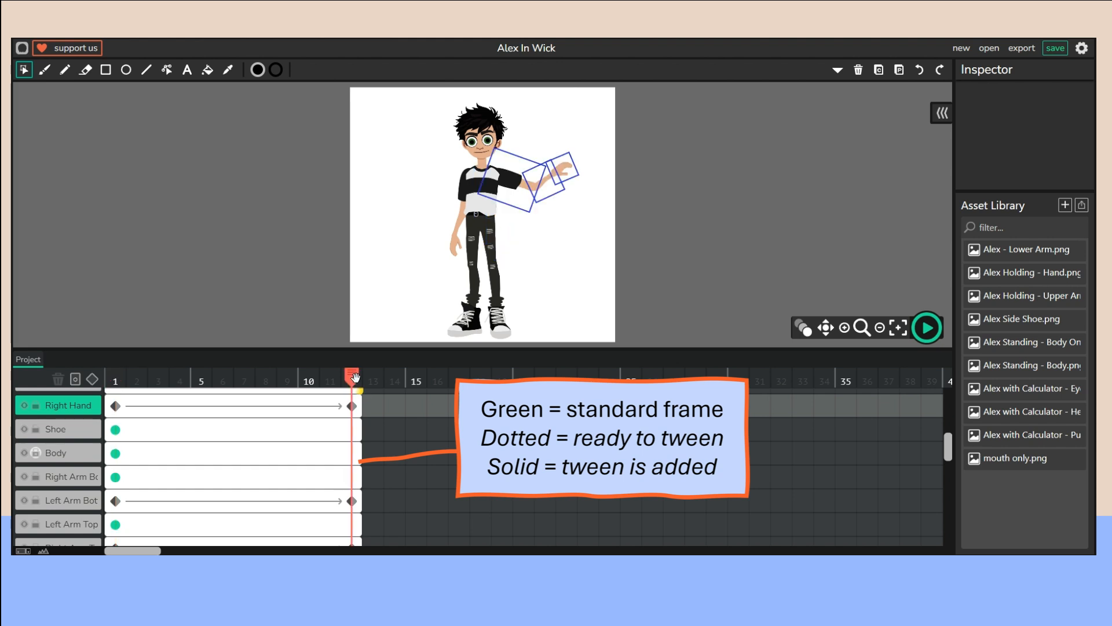
scroll(331, 443, "down", 2)
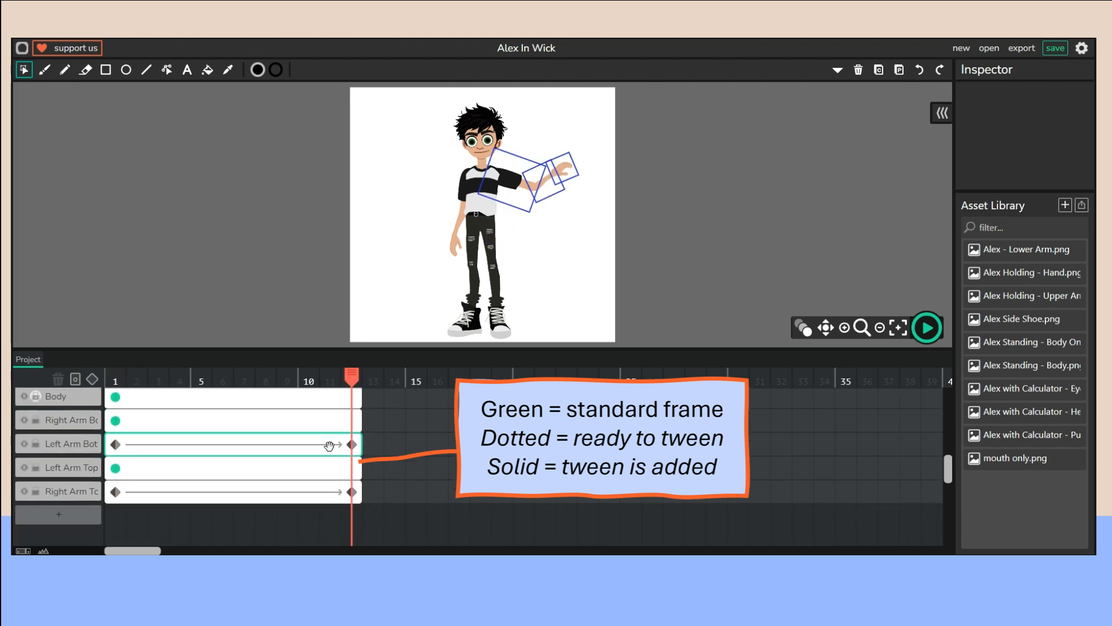
scroll(329, 445, "up", 5)
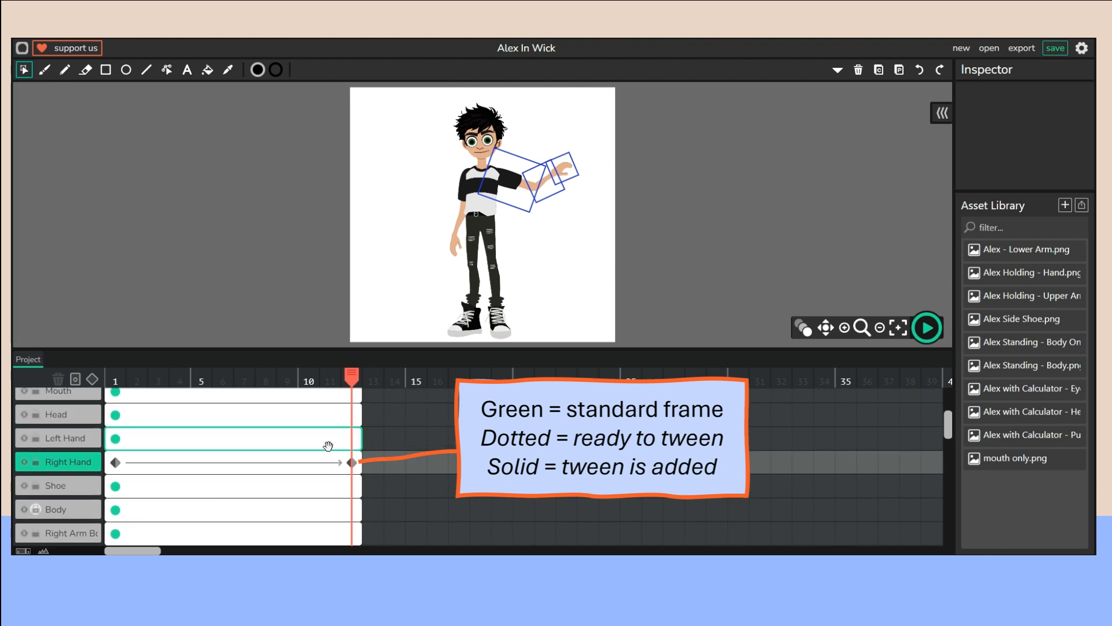
scroll(329, 446, "up", 3)
scroll(329, 446, "down", 4)
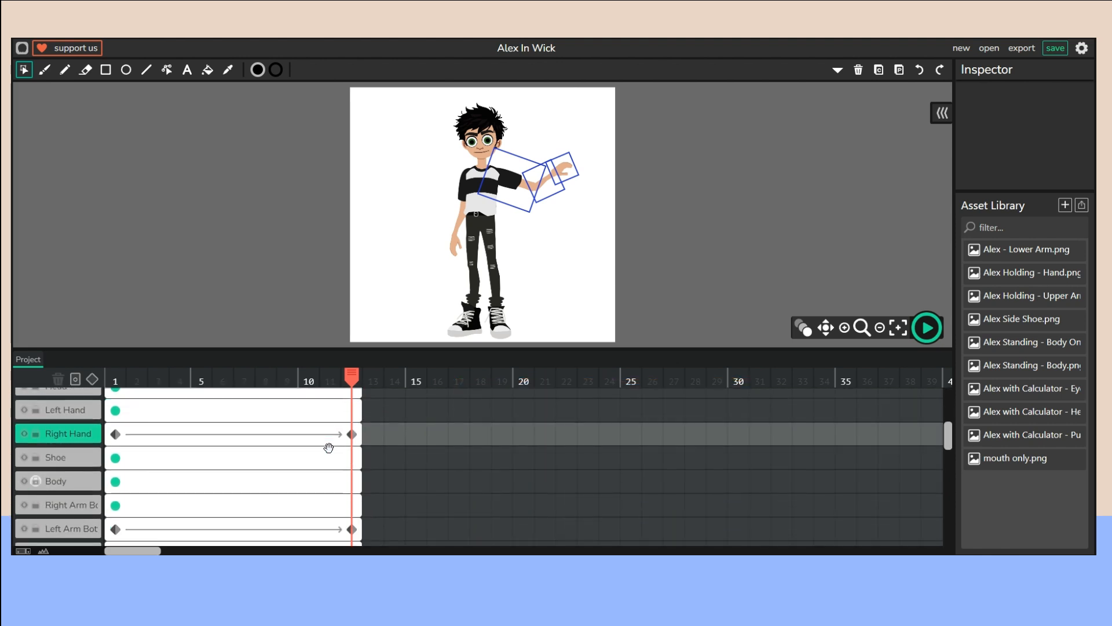
scroll(346, 413, "down", 1)
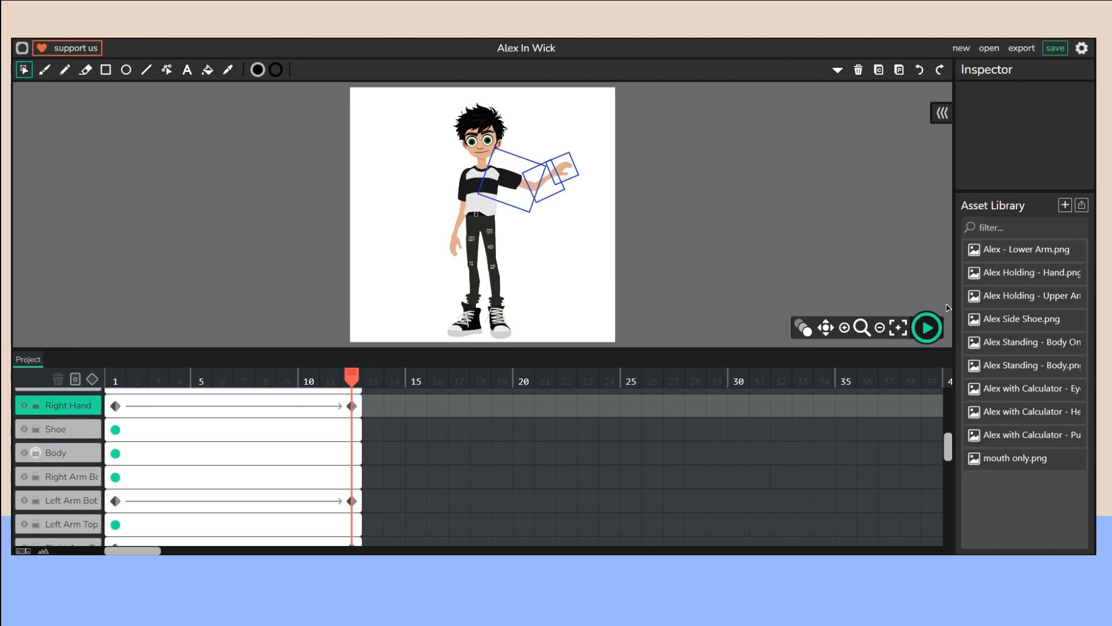
left_click(926, 328)
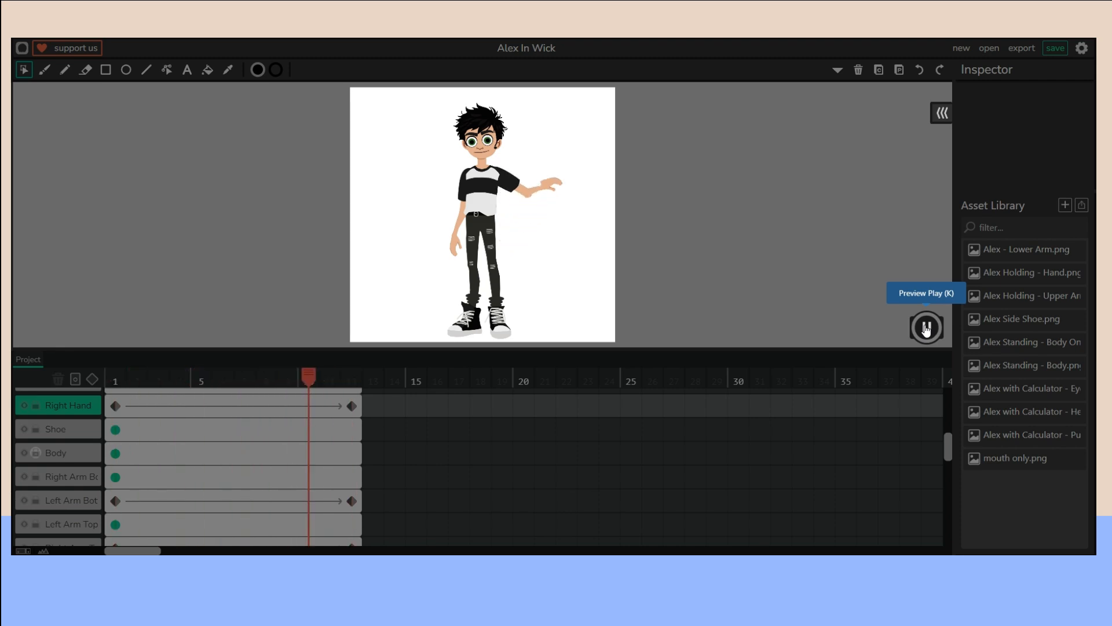
left_click(926, 328)
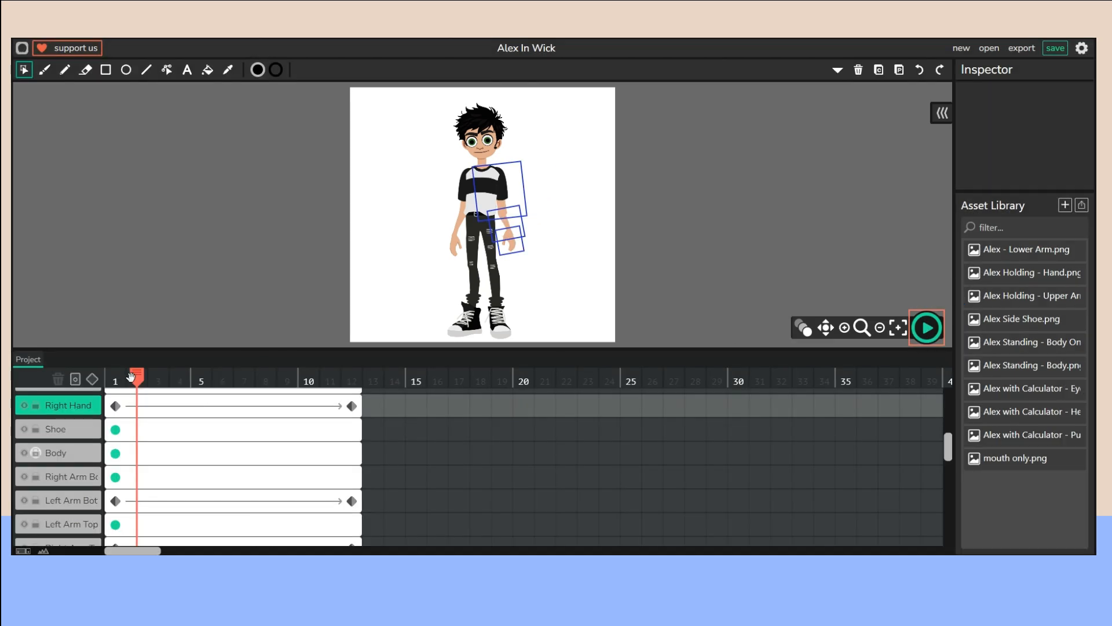
Add tweens at frame 6 on the Right Hand and Left Arm Bot layers
left_click(222, 378)
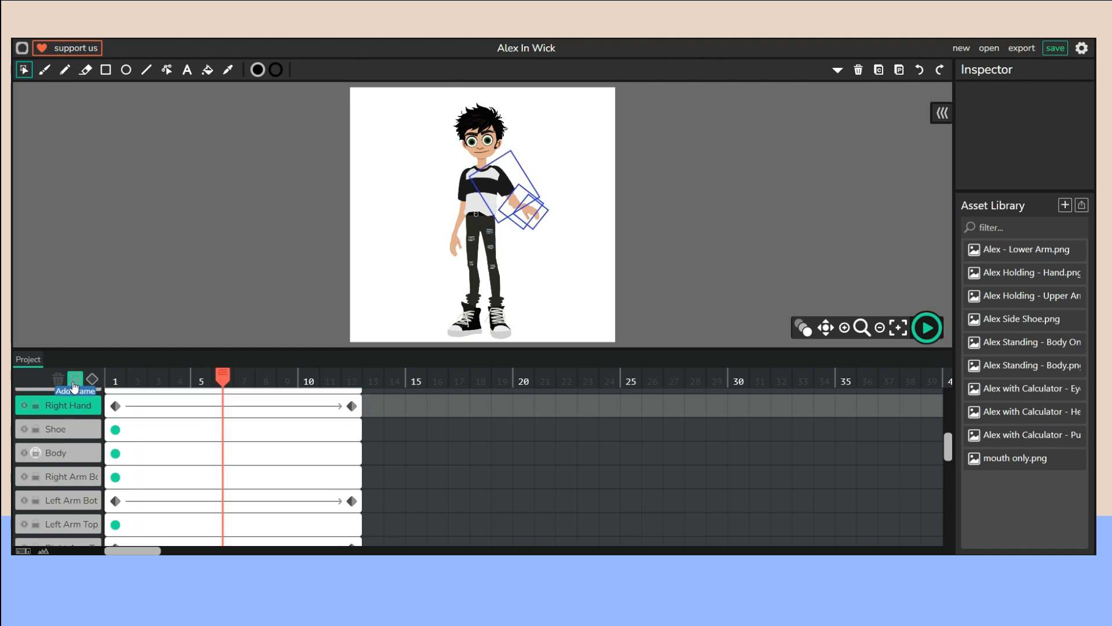
left_click(91, 382)
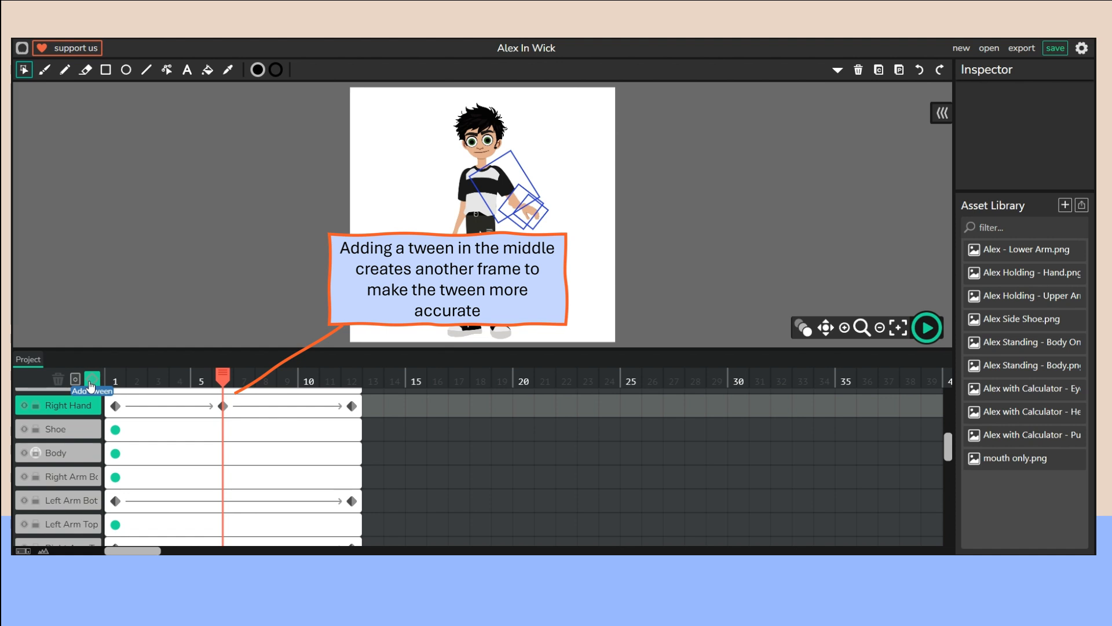
left_click(223, 502)
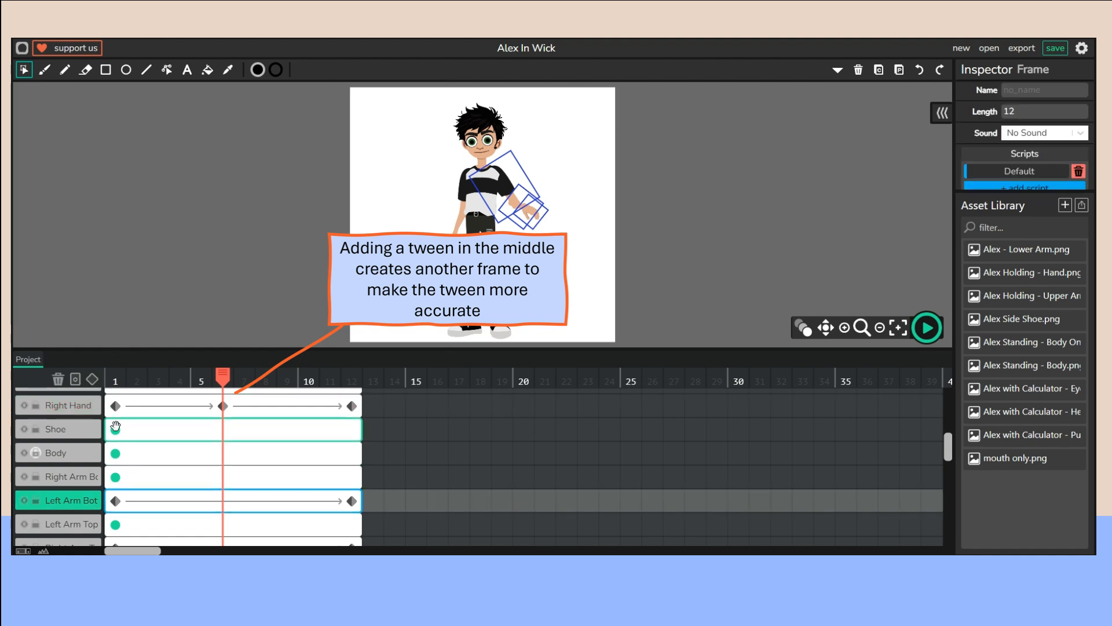
left_click(91, 382)
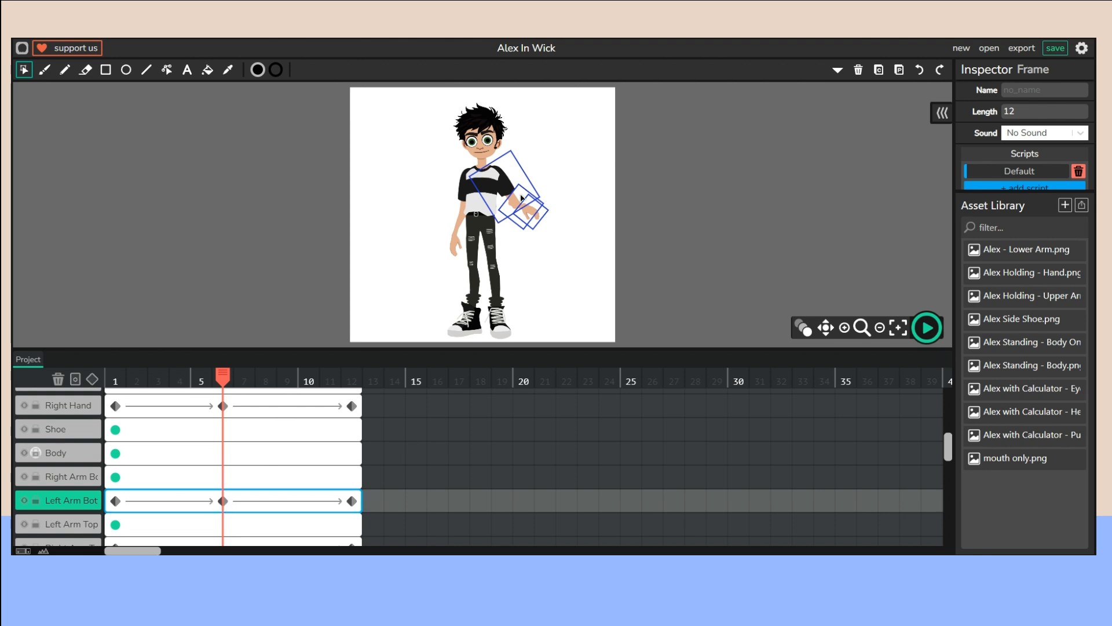
At frame 6, move the hand clear of the arm and shift the lower arm slightly outward and down from the upper arm
left_click(222, 406)
left_click(534, 214)
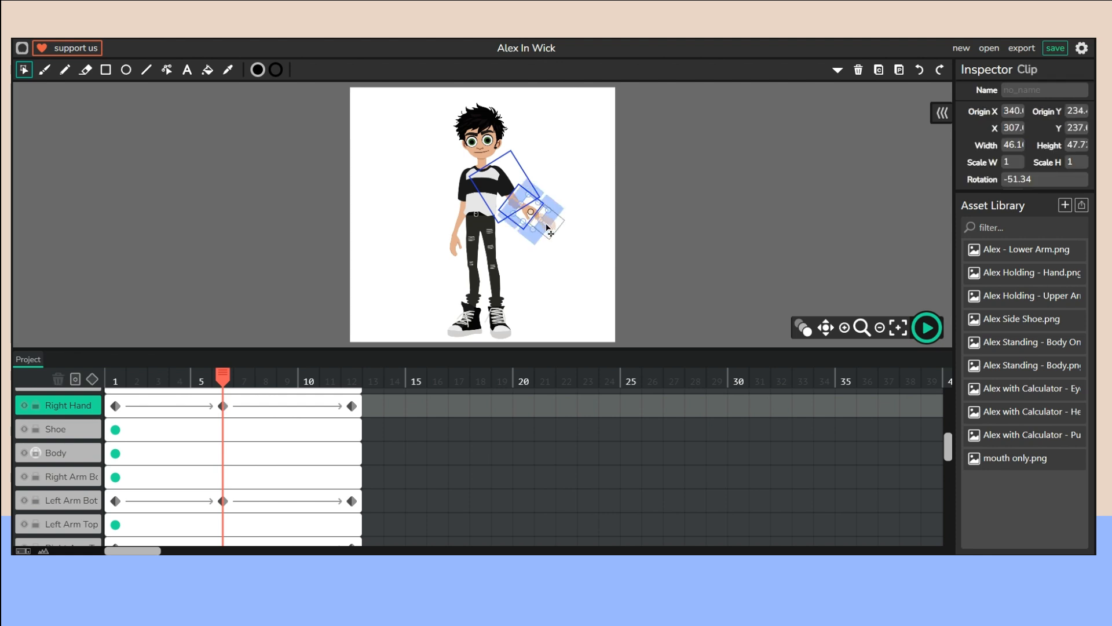
left_click_drag(546, 225, 625, 257)
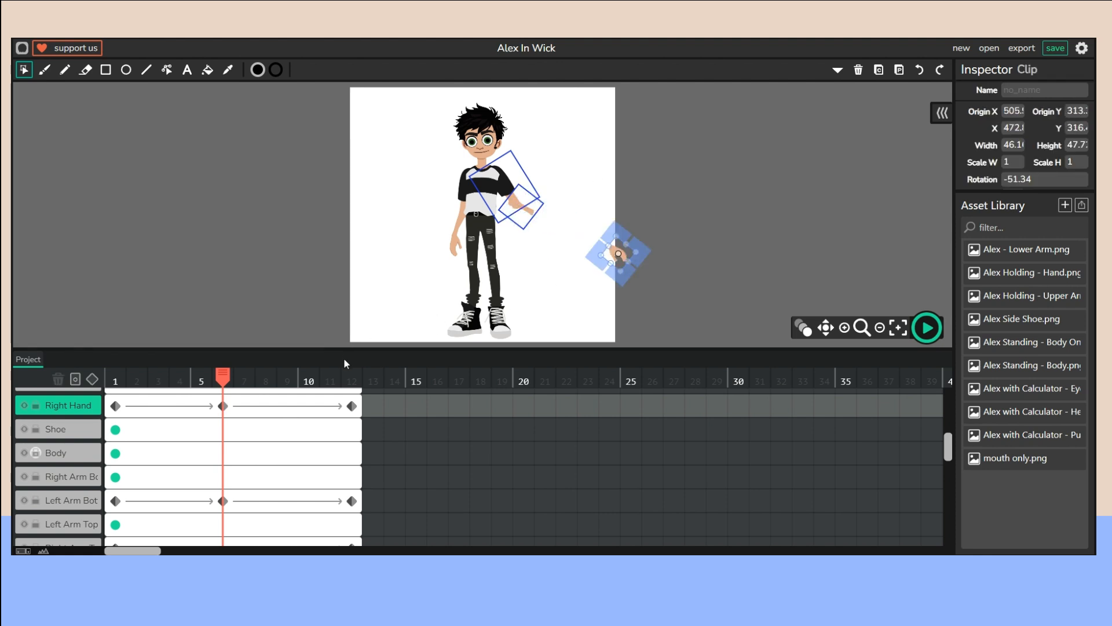
left_click(219, 502)
left_click(527, 216)
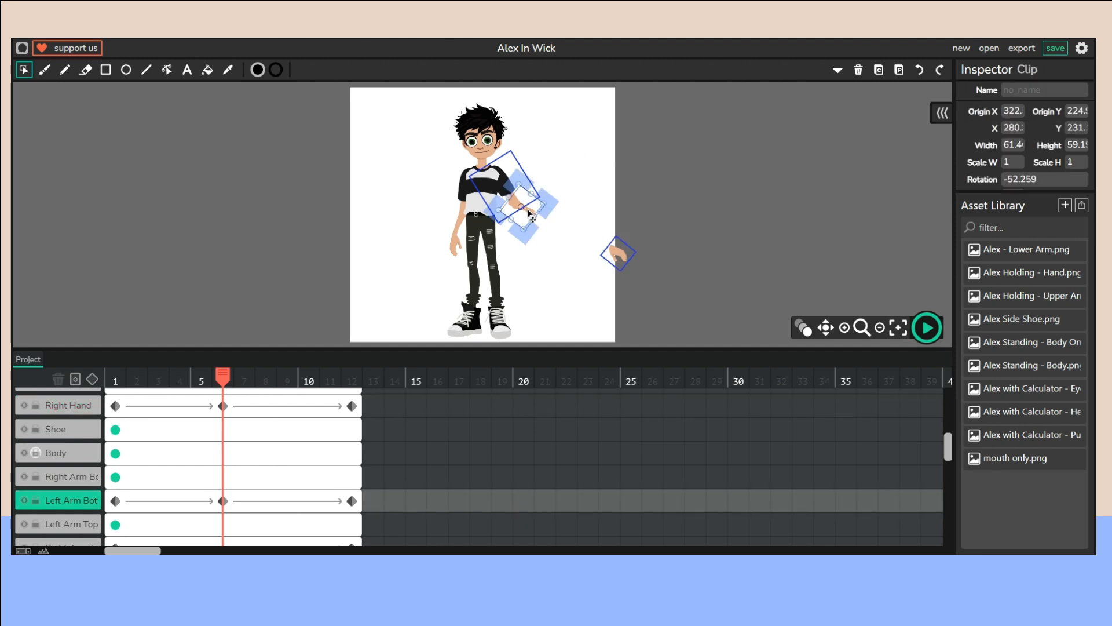
left_click(555, 264)
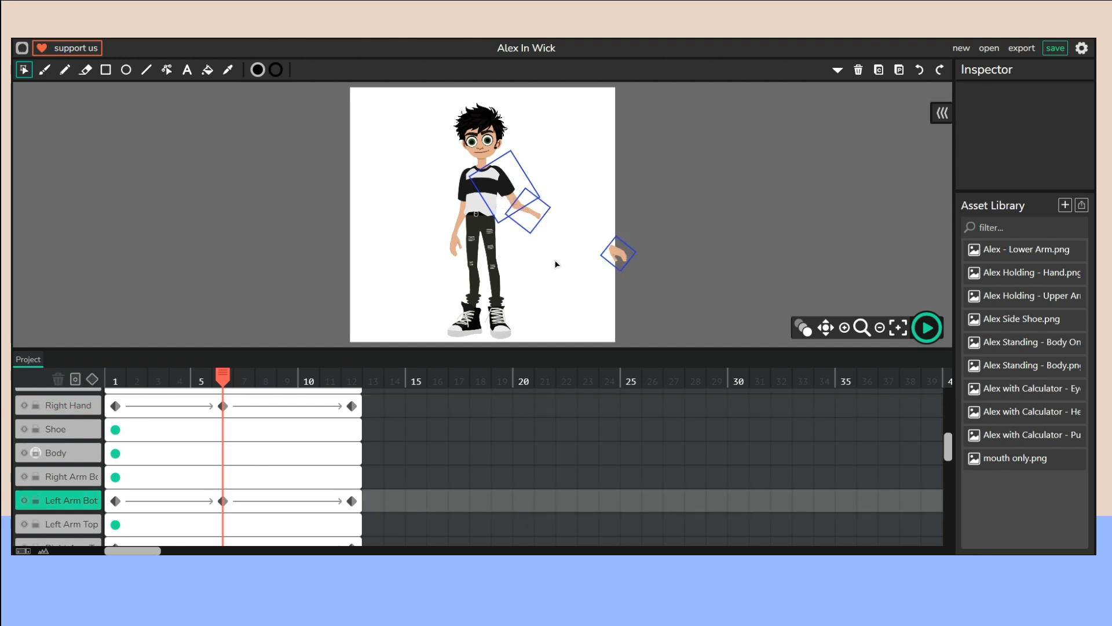
At frame 6, move the hand on the Right Hand layer back to the end of the lower arm
left_click(222, 406)
left_click(619, 257)
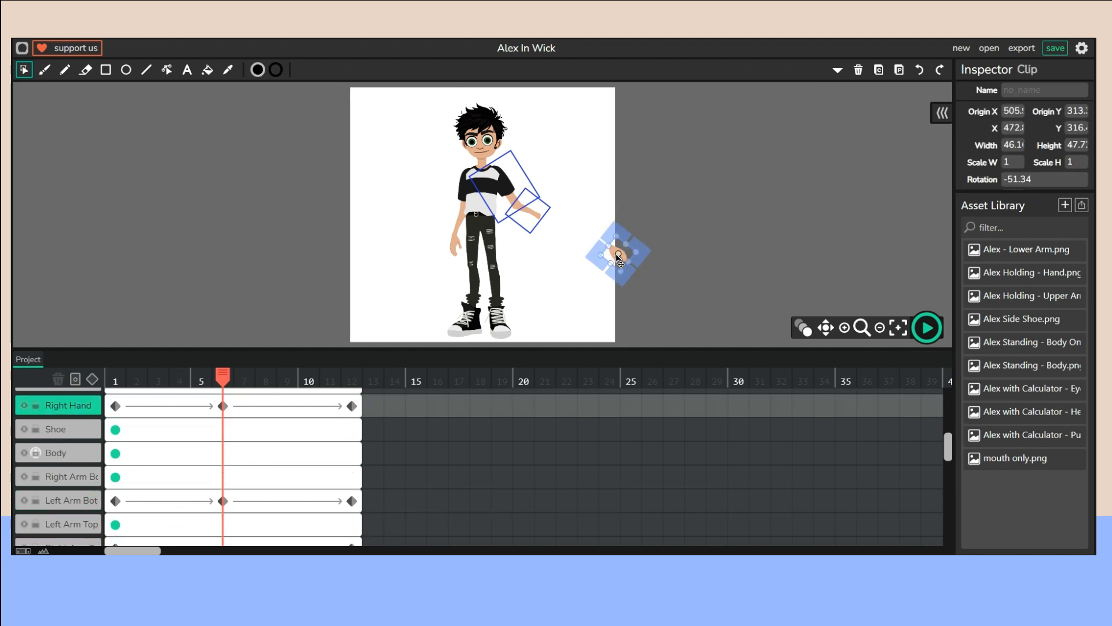
left_click_drag(619, 259, 549, 230)
left_click(579, 265)
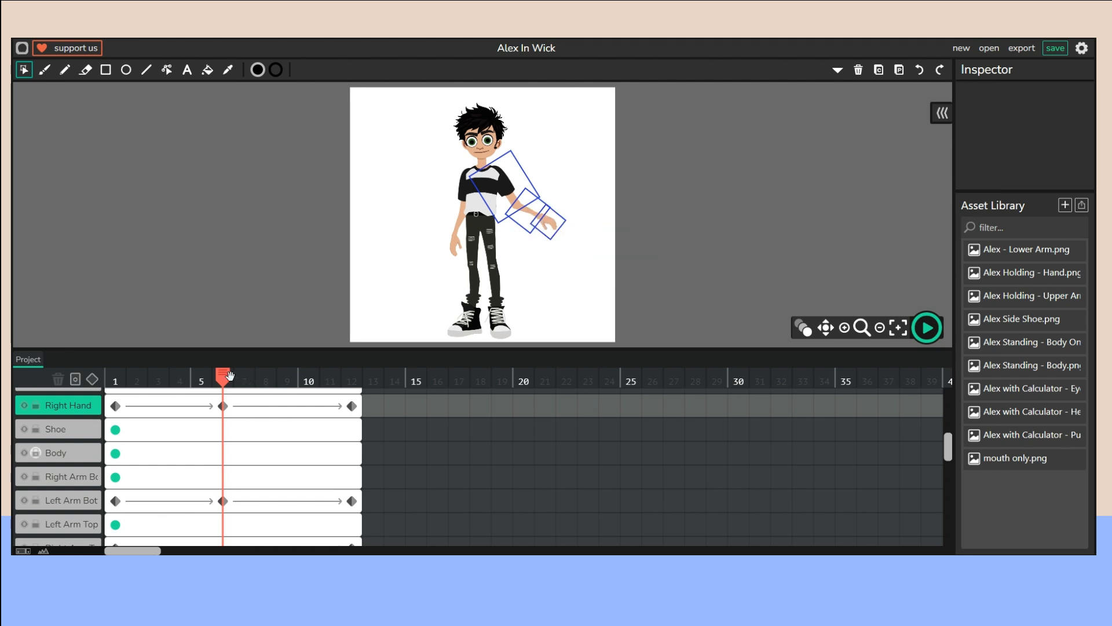
Scrub the timeline between frames 1 and 12 to check the refined arm movement
left_click_drag(223, 377, 342, 385)
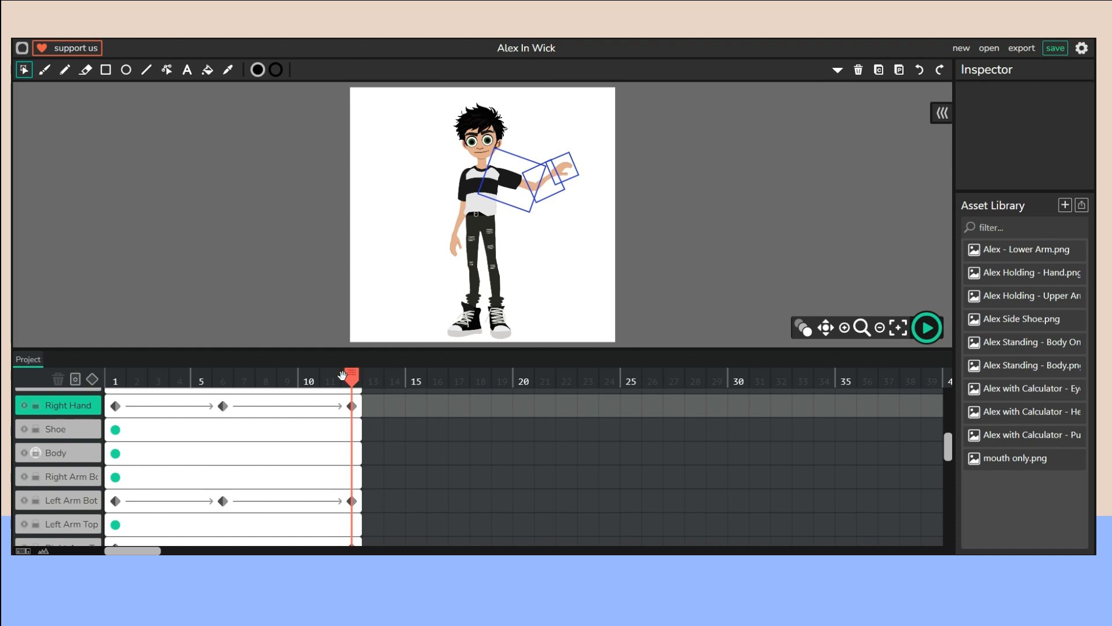
left_click_drag(343, 376, 115, 375)
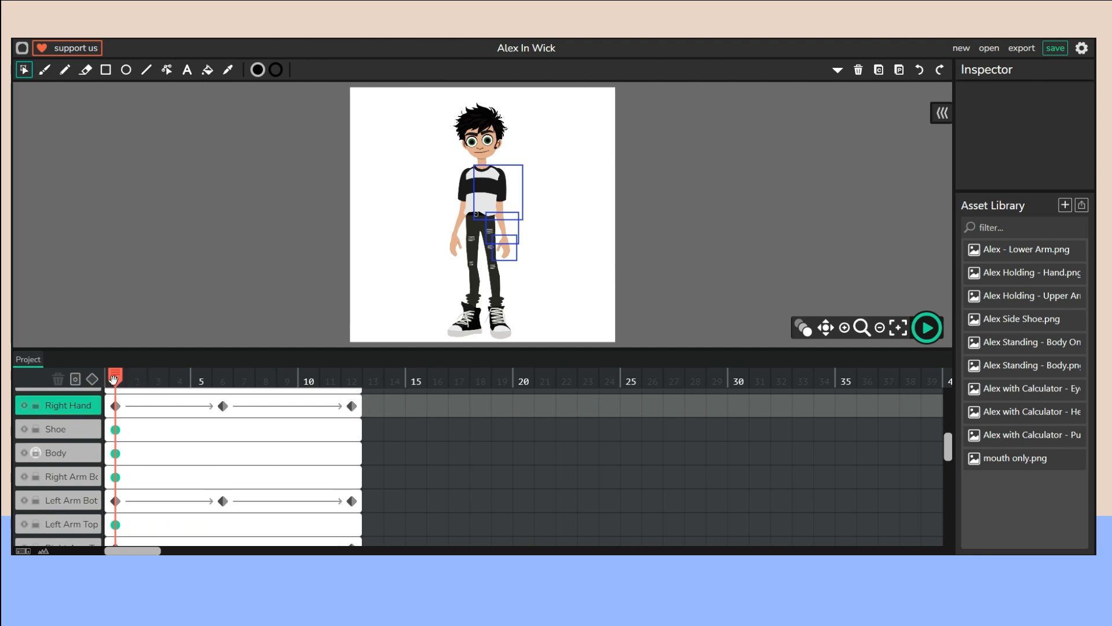
left_click_drag(114, 379, 350, 374)
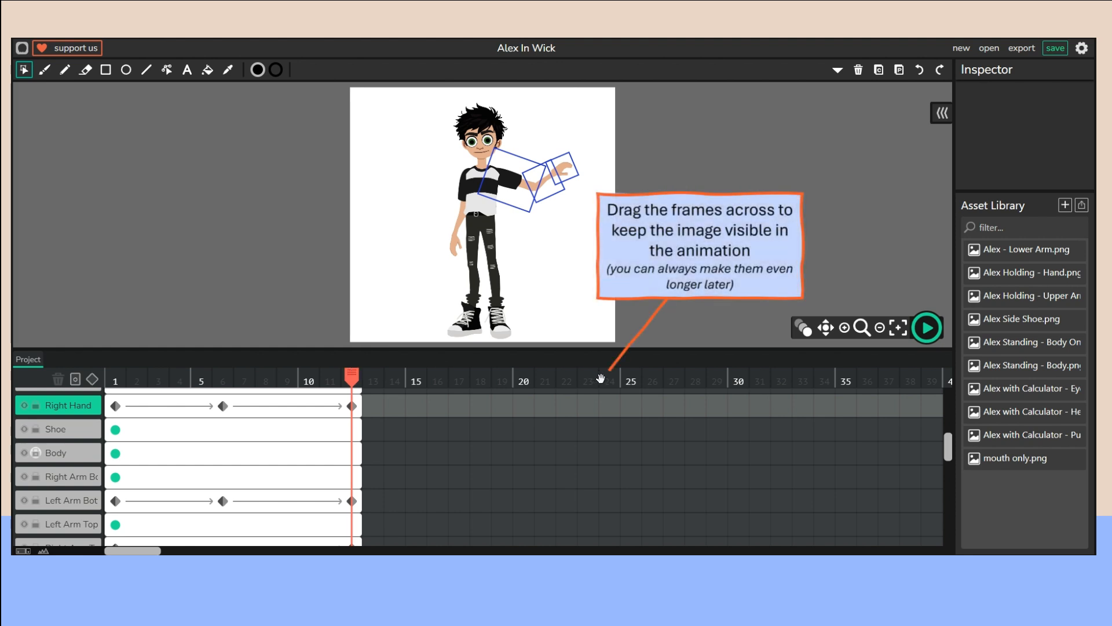
Extend the frames on the Pupils, Eyes, Mouth, Head and Left Hand layers to a length of 24
scroll(400, 461, "up", 5)
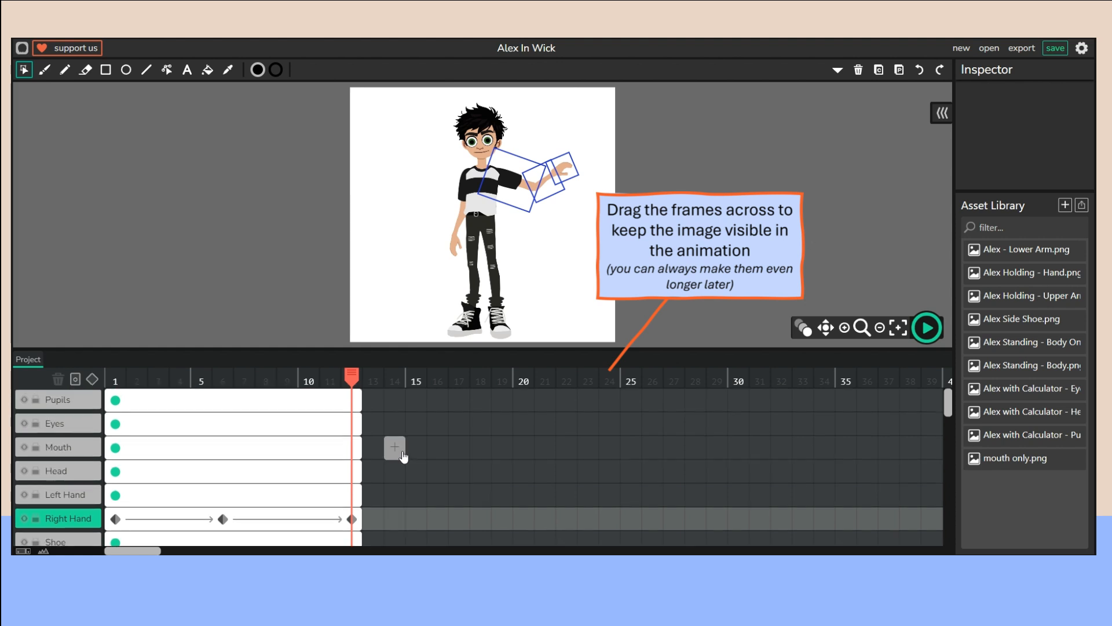
left_click_drag(360, 400, 621, 397)
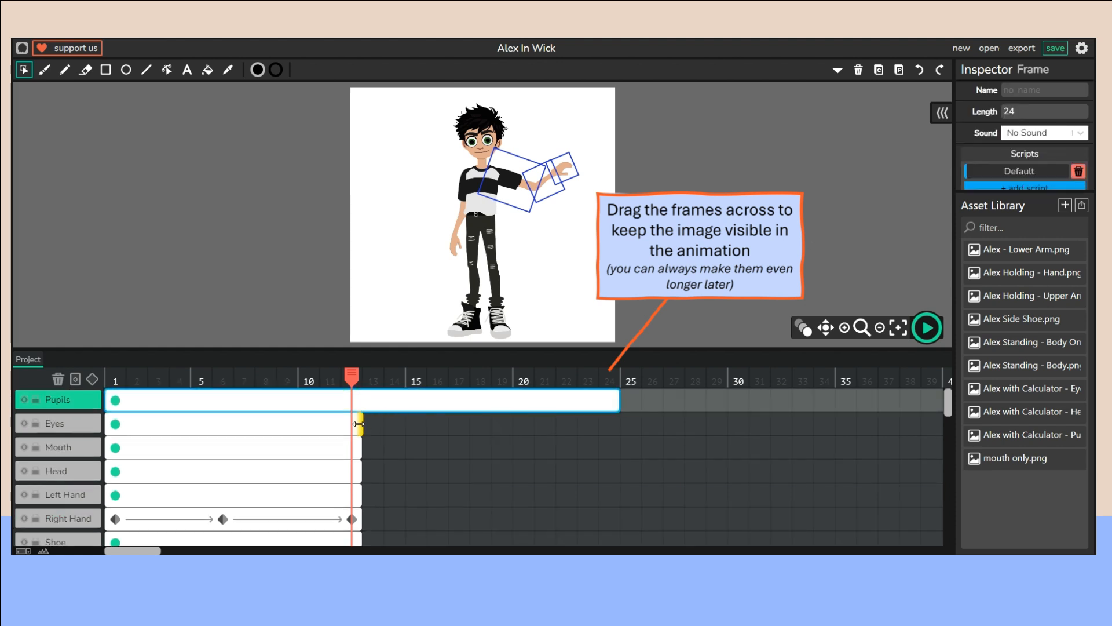
left_click_drag(360, 423, 618, 412)
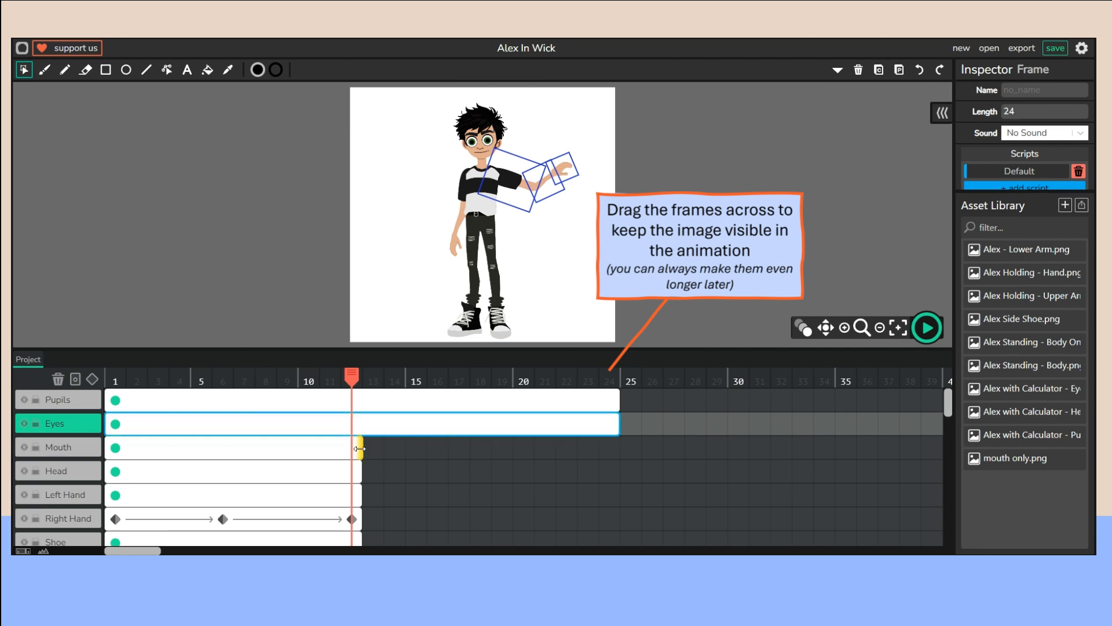
left_click_drag(360, 448, 617, 447)
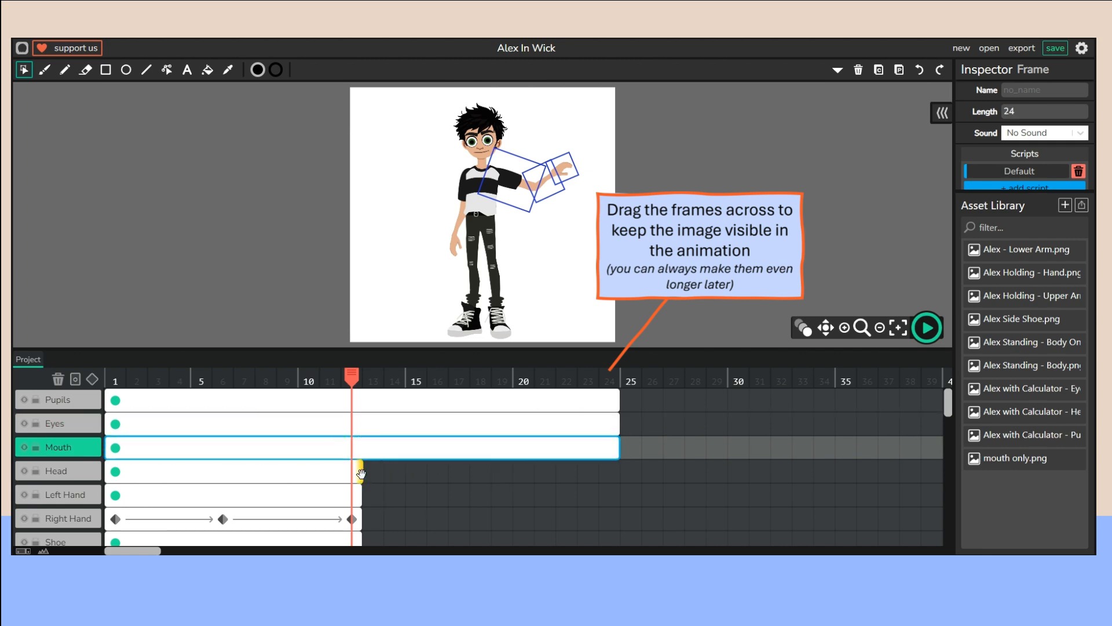
left_click_drag(360, 472, 619, 472)
scroll(548, 451, "down", 1)
left_click_drag(361, 467, 619, 461)
scroll(493, 460, "down", 1)
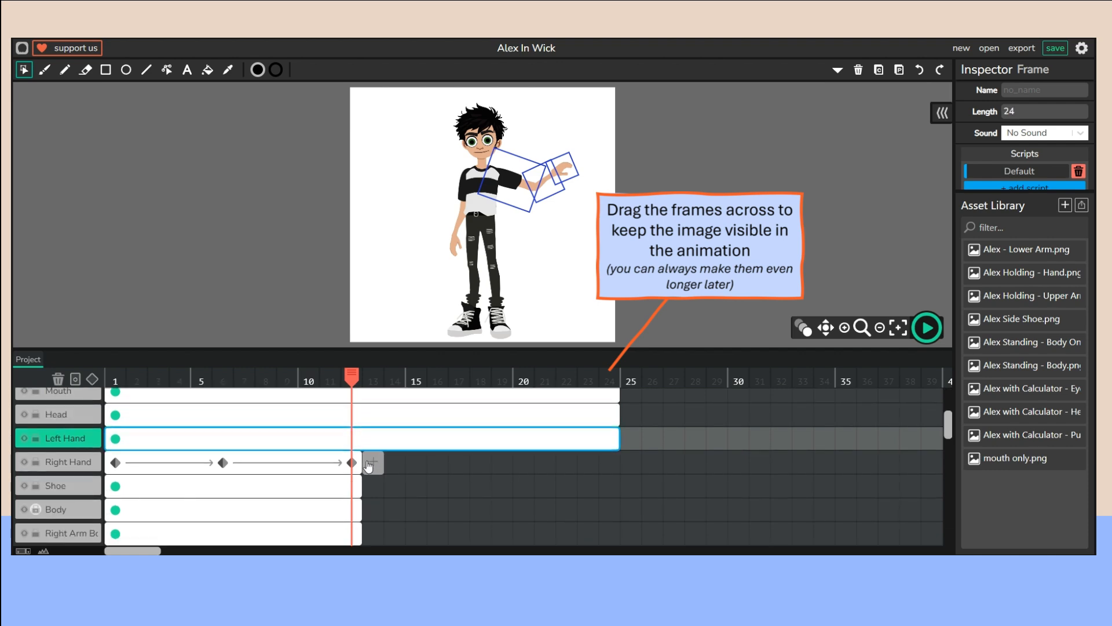
Extend the frames on the Right Hand, Shoe, Body and Right Arm Bot layers to a length of 24
left_click_drag(360, 464, 618, 462)
scroll(546, 467, "down", 1)
left_click_drag(361, 458, 631, 450)
left_click_drag(360, 488, 619, 472)
scroll(503, 430, "down", 1)
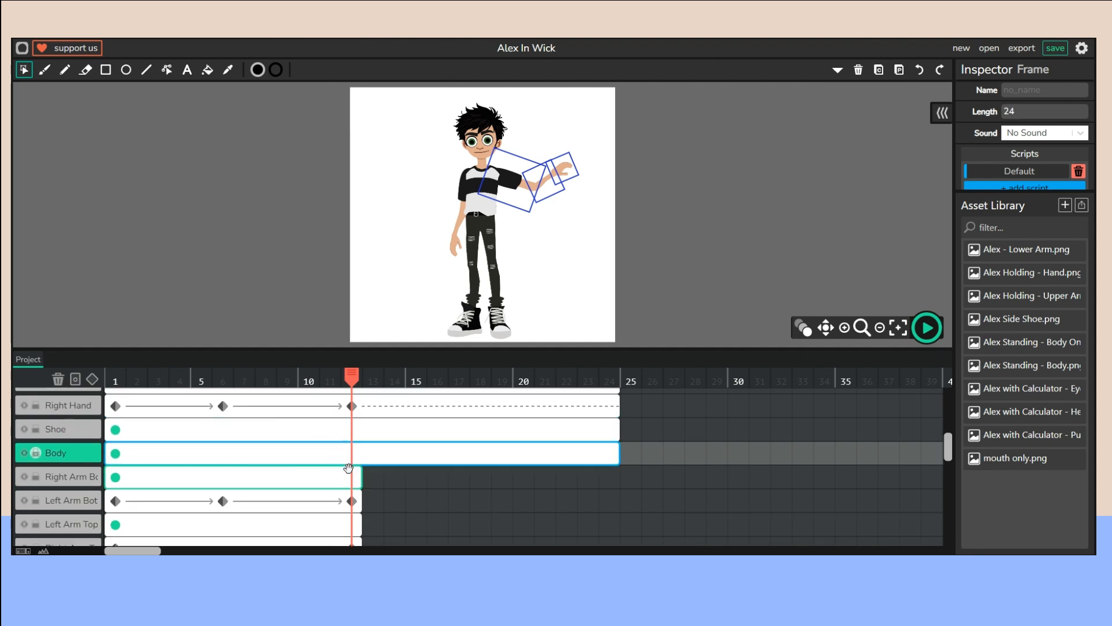
left_click_drag(360, 475, 624, 479)
Extend the Left Arm Bot, Left Arm Top and Right Arm Top layers to 24 frames, then check the length of every layer
scroll(516, 465, "down", 1)
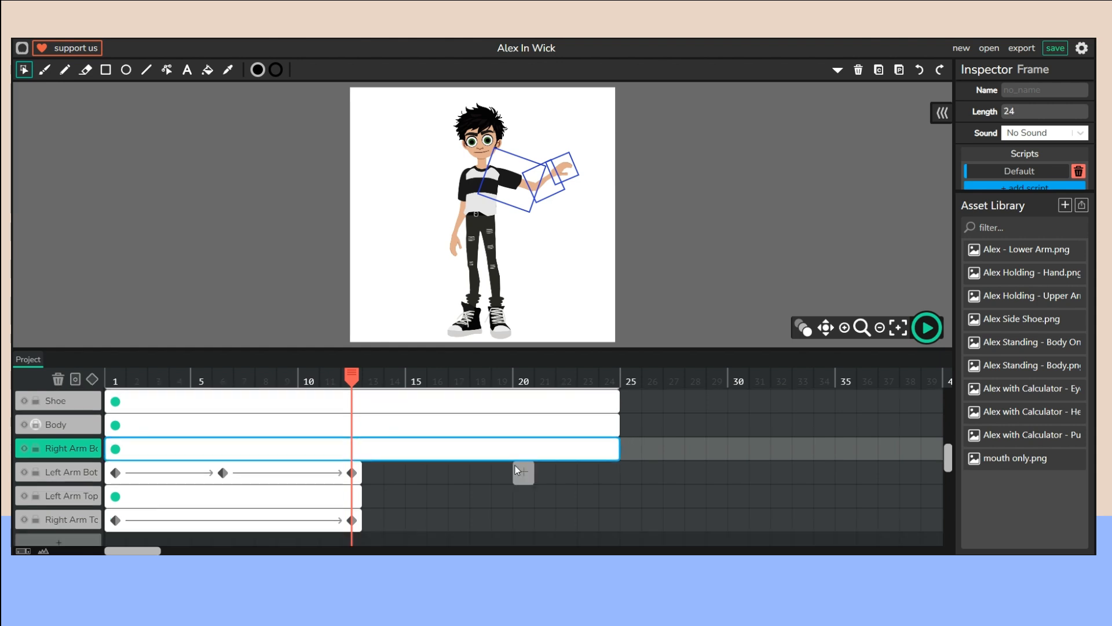
left_click_drag(361, 472, 618, 472)
left_click_drag(359, 496, 619, 492)
scroll(519, 450, "down", 1)
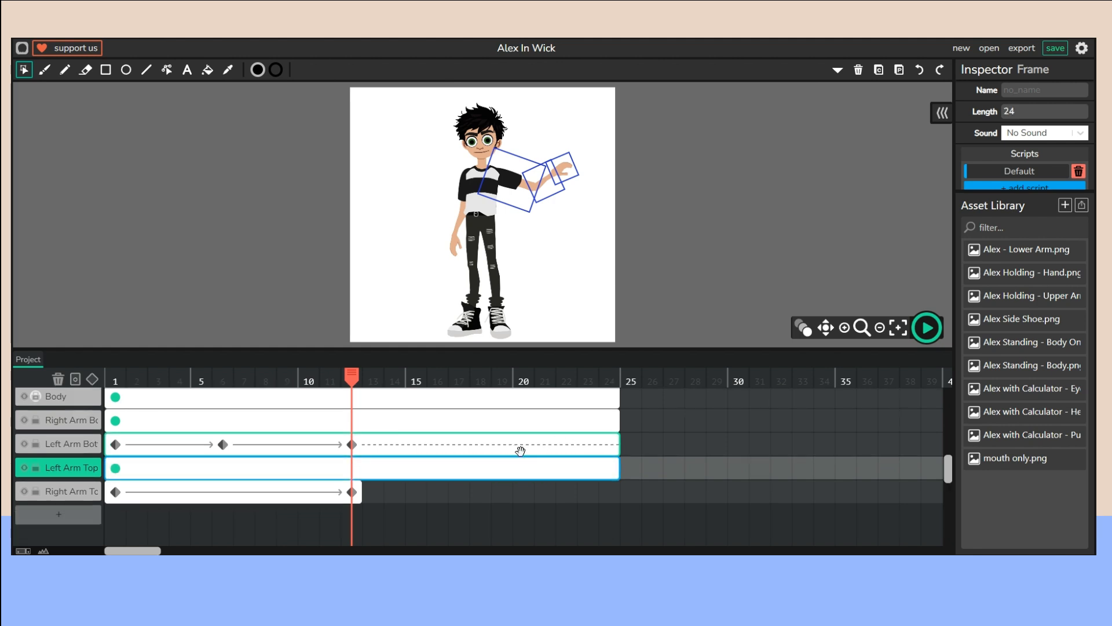
mouse_move(370, 498)
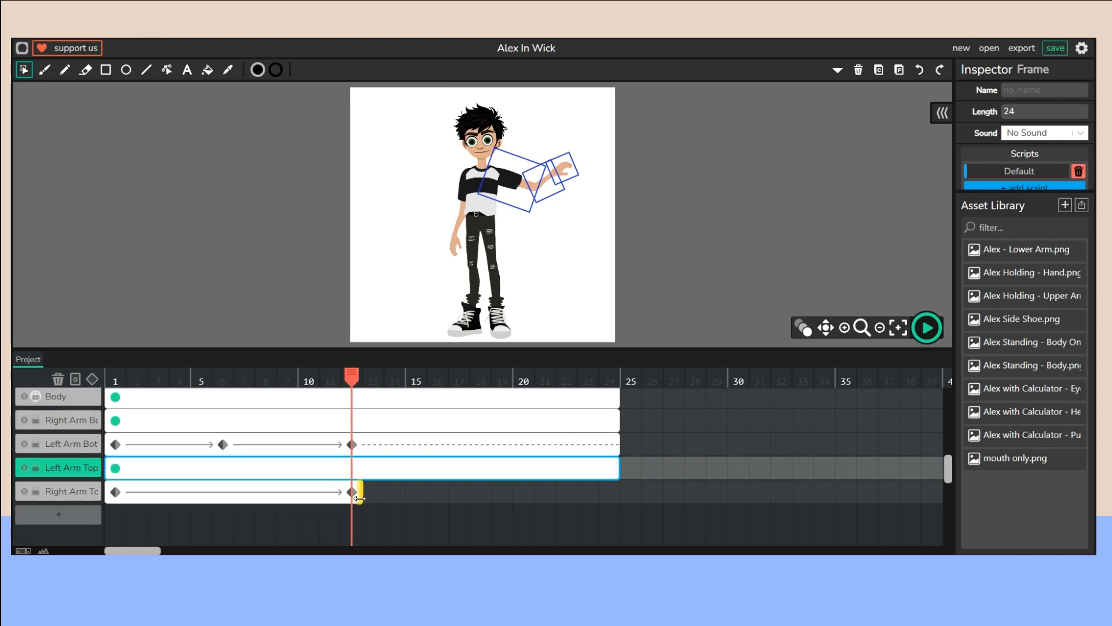
left_click_drag(358, 491, 622, 489)
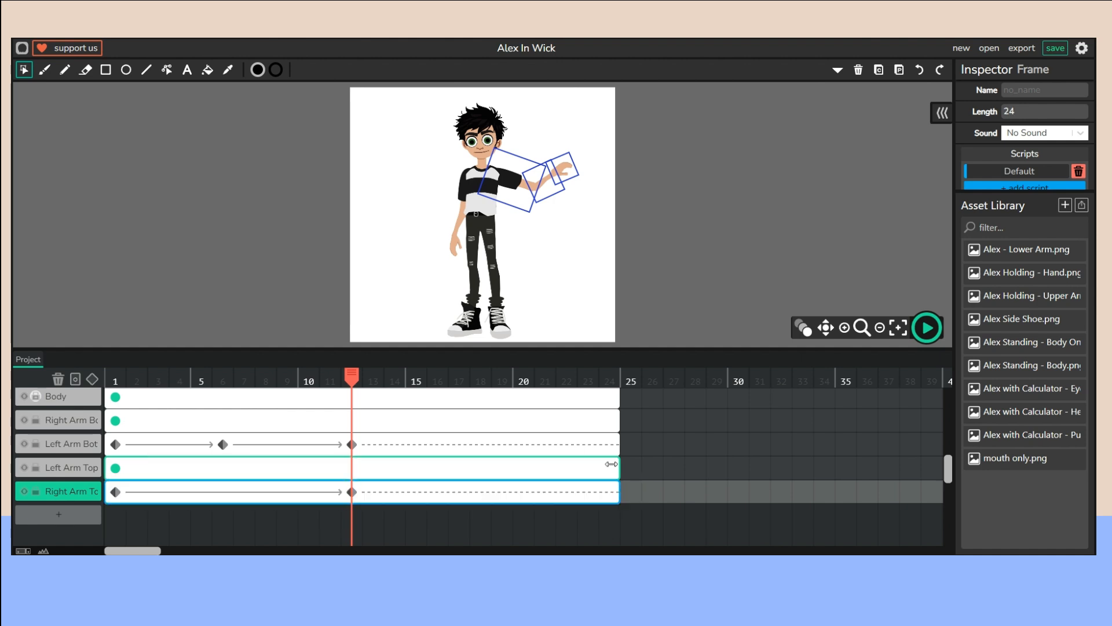
scroll(458, 446, "up", 4)
scroll(459, 446, "up", 2)
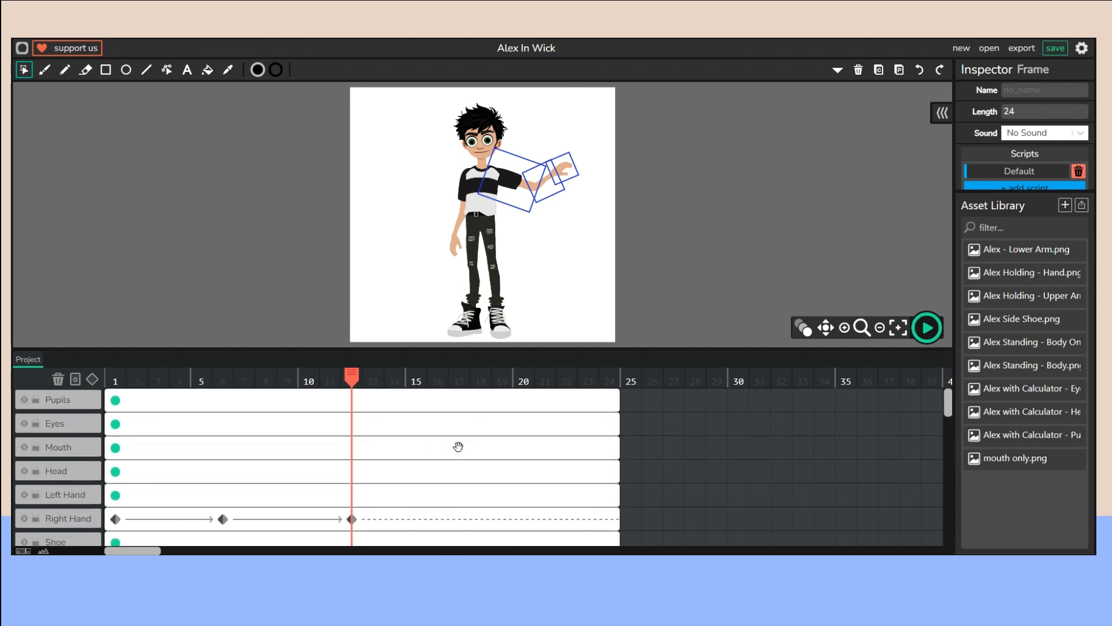
scroll(461, 444, "down", 3)
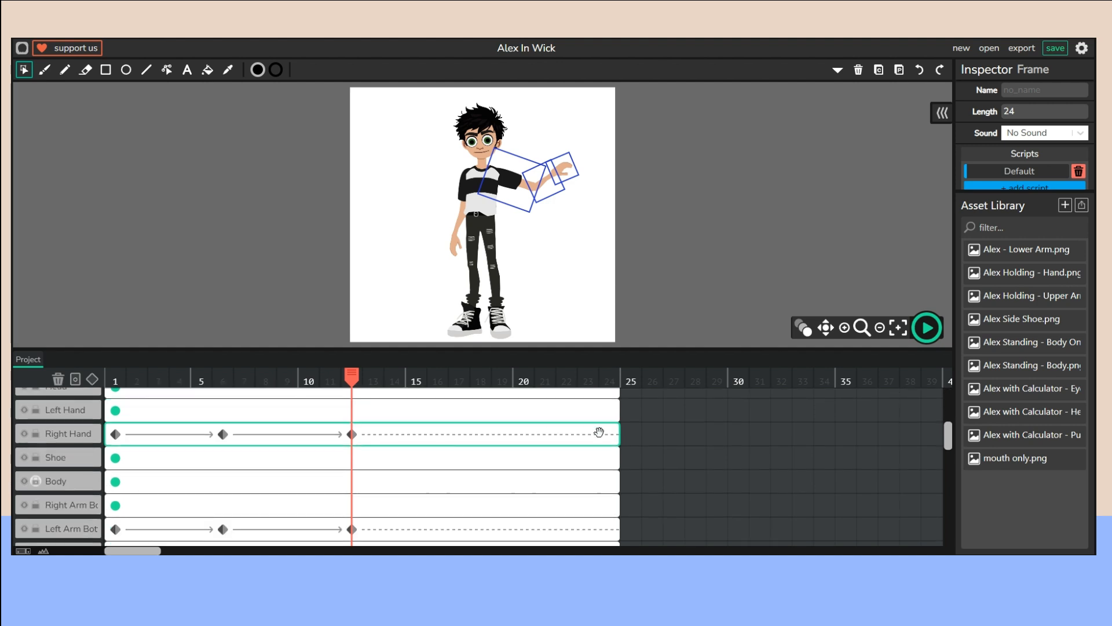
scroll(605, 436, "down", 2)
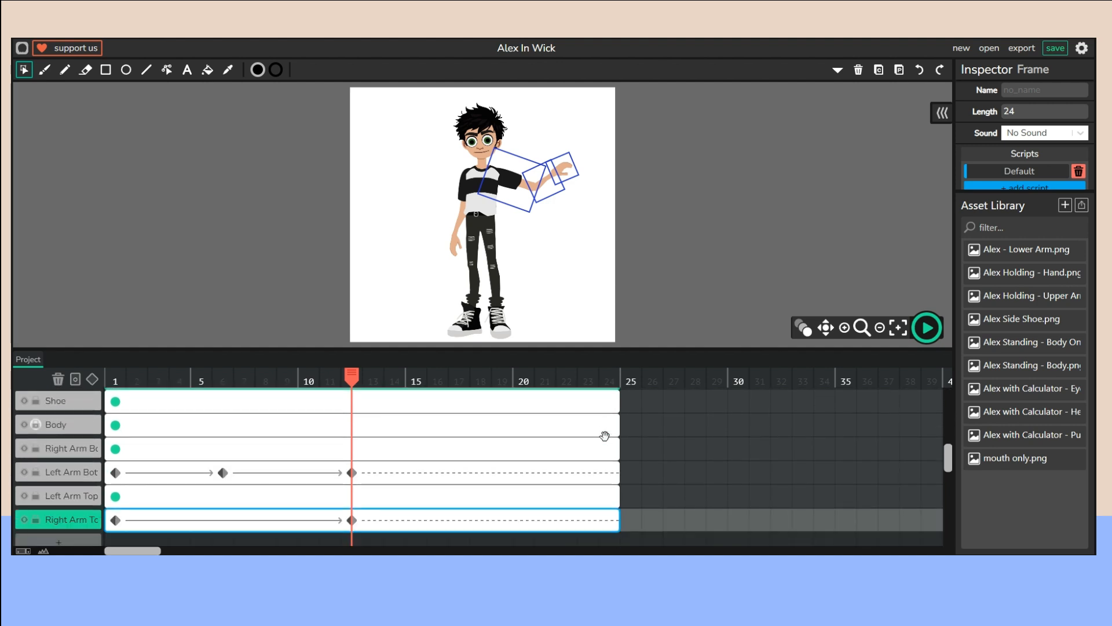
scroll(602, 477, "down", 1)
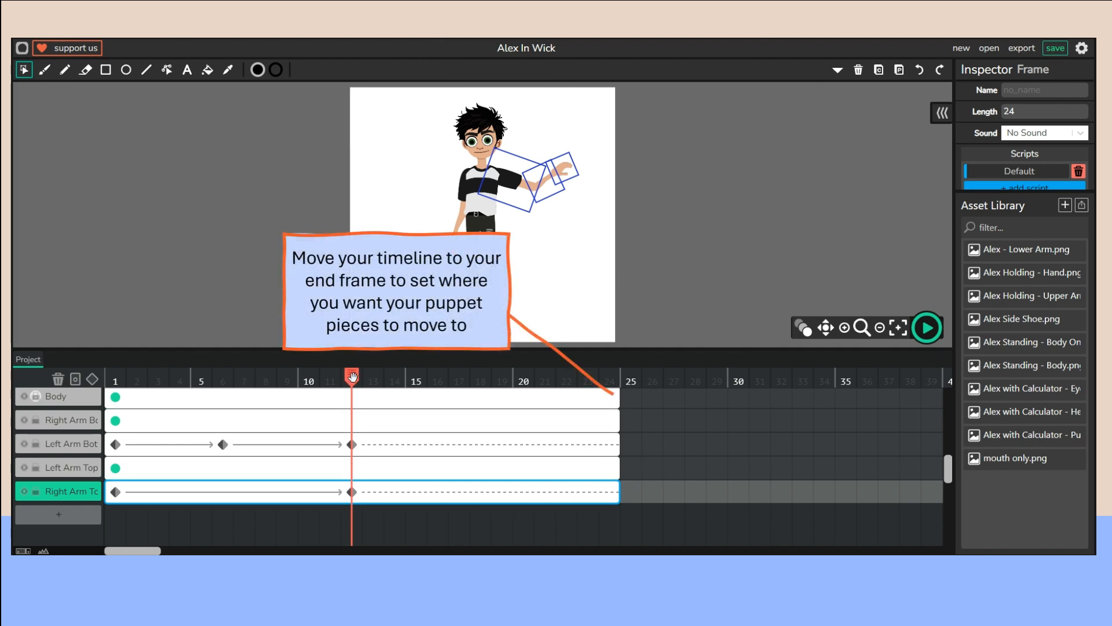
At frame 24, rotate the raised upper arm to about -8.5 degrees and move it down against the body's side
left_click_drag(353, 377, 610, 378)
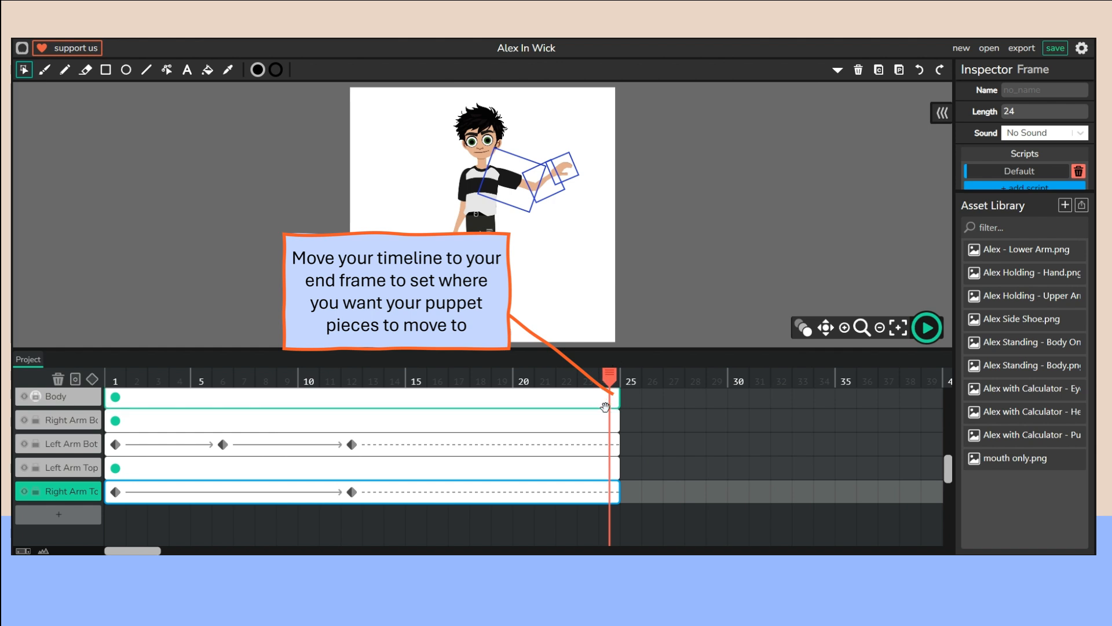
left_click(504, 177)
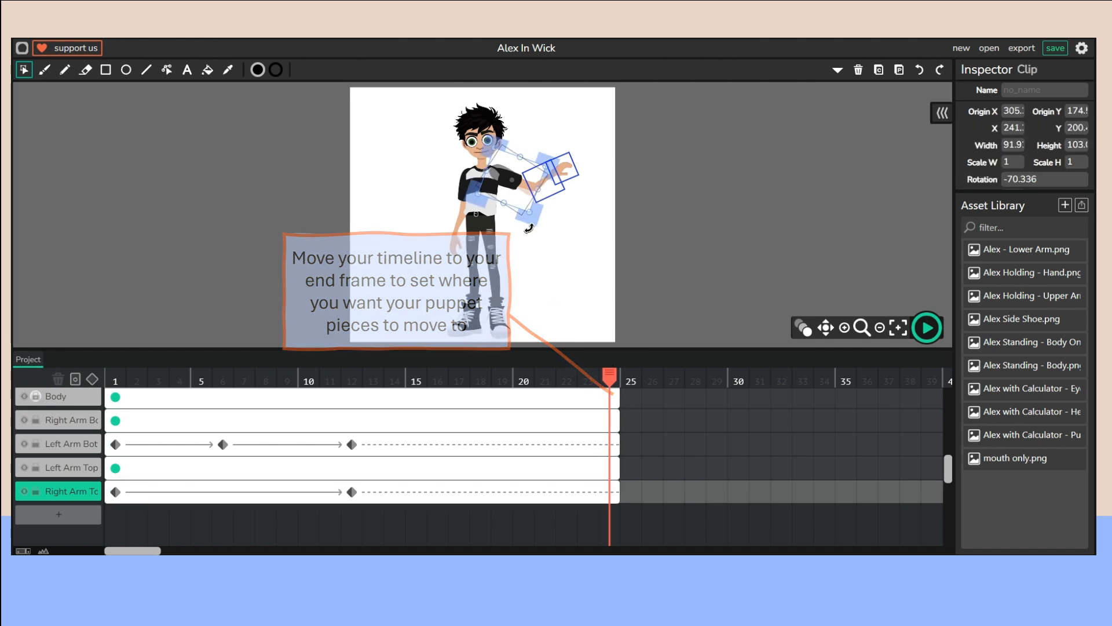
left_click_drag(489, 248, 489, 248)
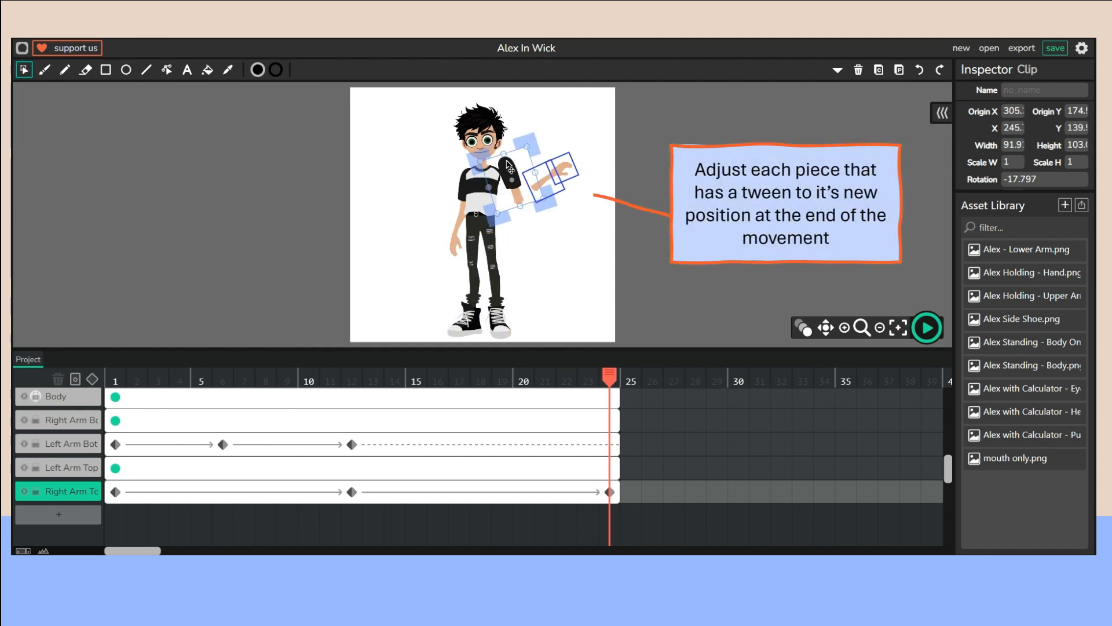
left_click_drag(507, 165, 485, 233)
left_click_drag(508, 188, 505, 186)
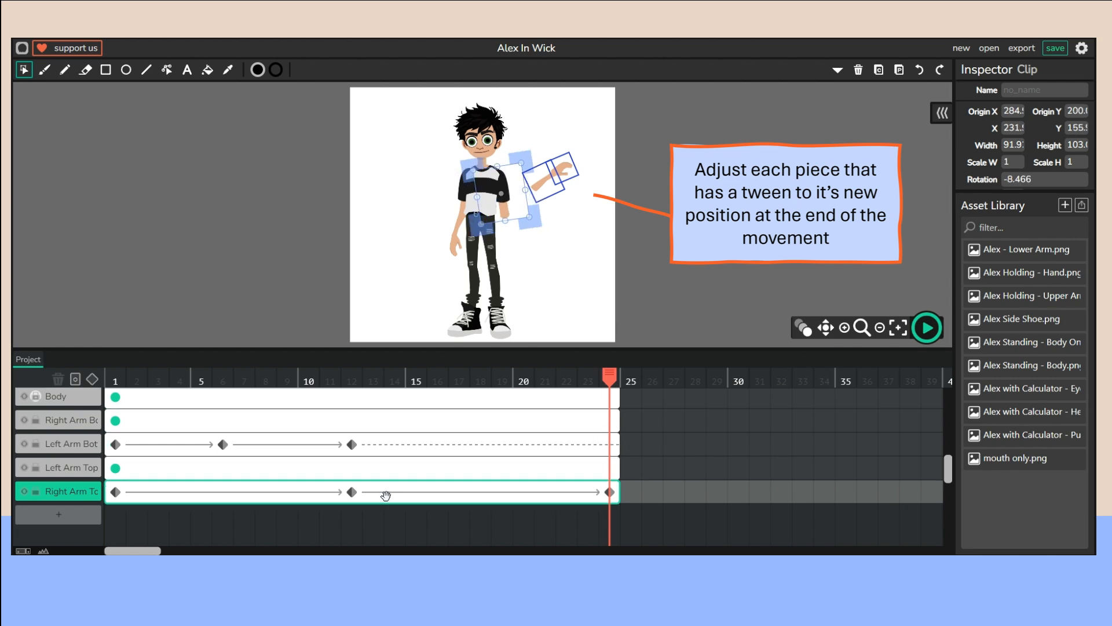
At frame 24, rotate the raised lower arm on the Left Arm Bot layer downward and attach it below the upper arm
left_click(608, 442)
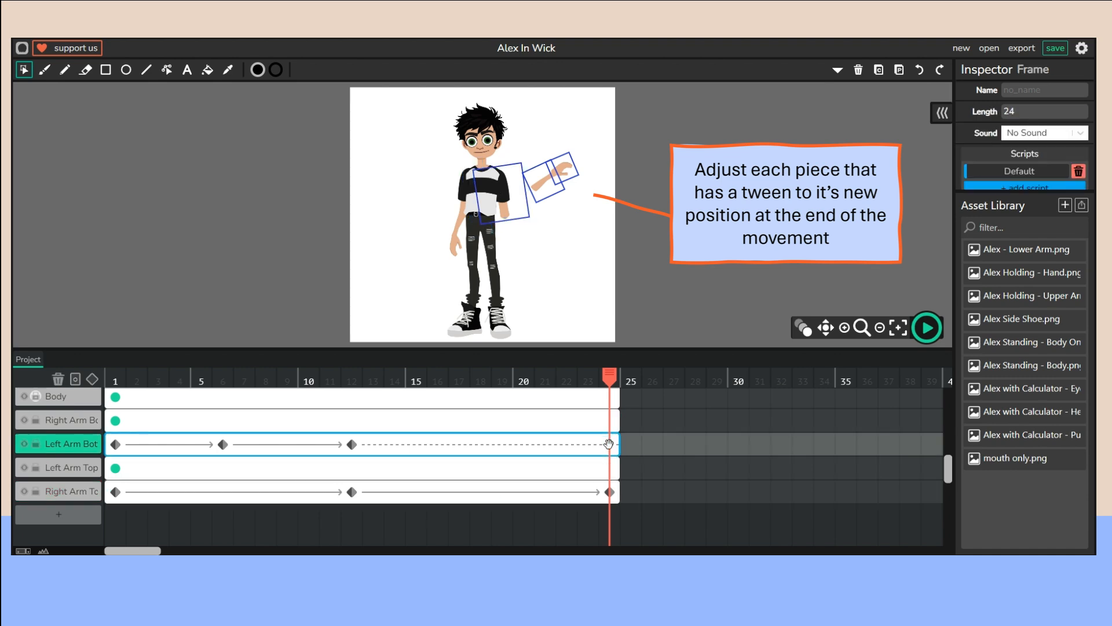
left_click(551, 184)
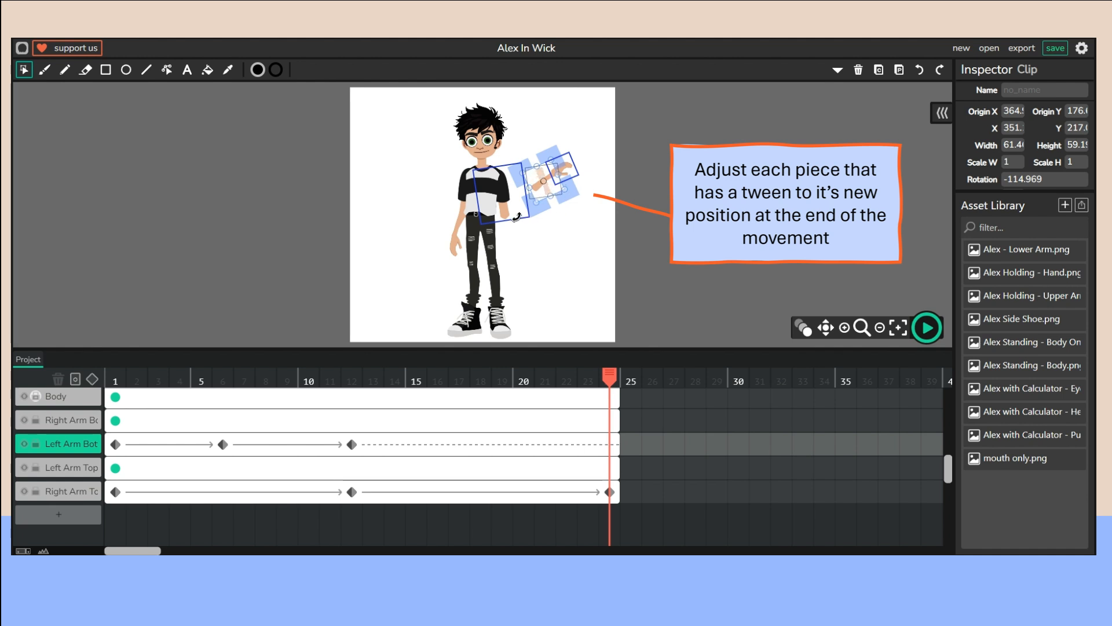
left_click_drag(516, 217, 517, 216)
left_click_drag(542, 175, 514, 238)
left_click(552, 238)
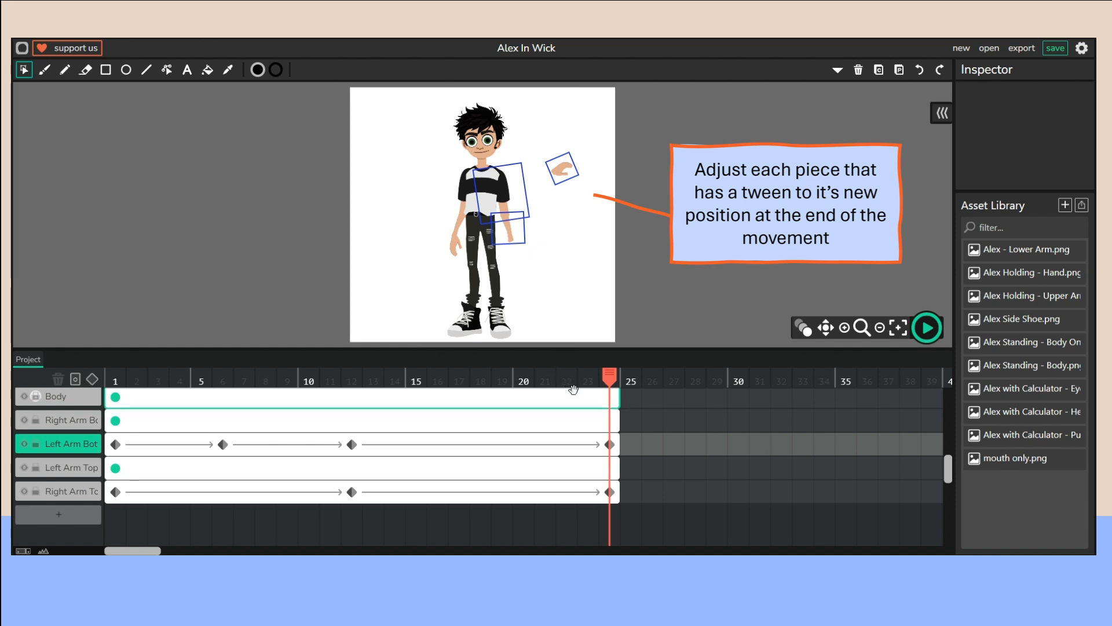
At frame 24, rotate the hand on the Right Hand layer to about -15.8 degrees and fit it to the lower arm's end
scroll(603, 429, "up", 2)
left_click(610, 406)
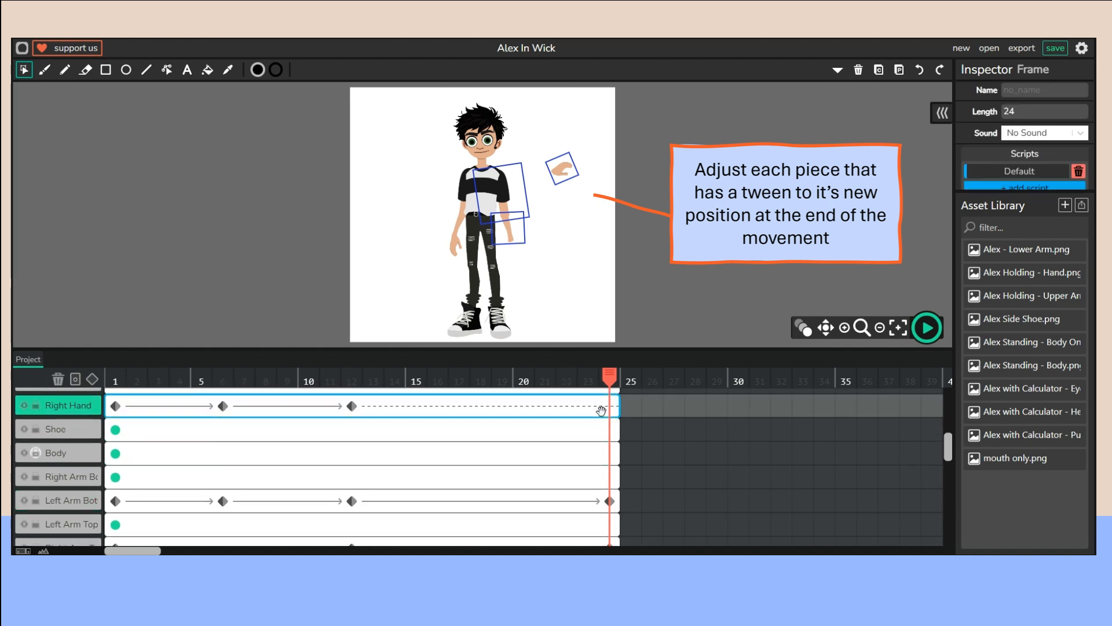
left_click(577, 168)
left_click_drag(587, 183, 520, 253)
left_click(575, 195)
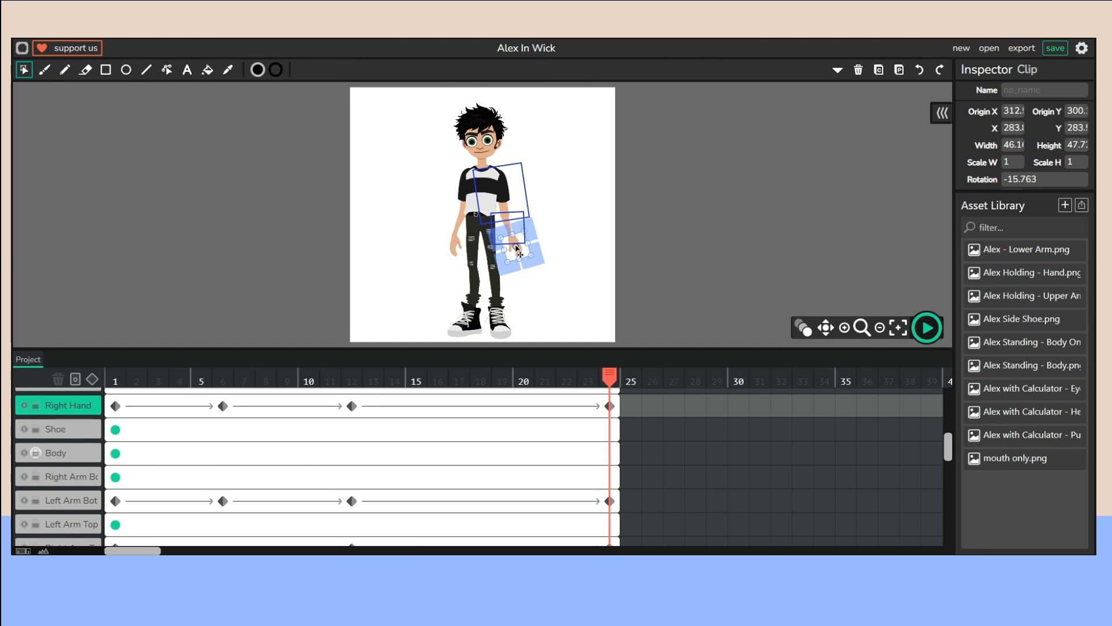
left_click(554, 258)
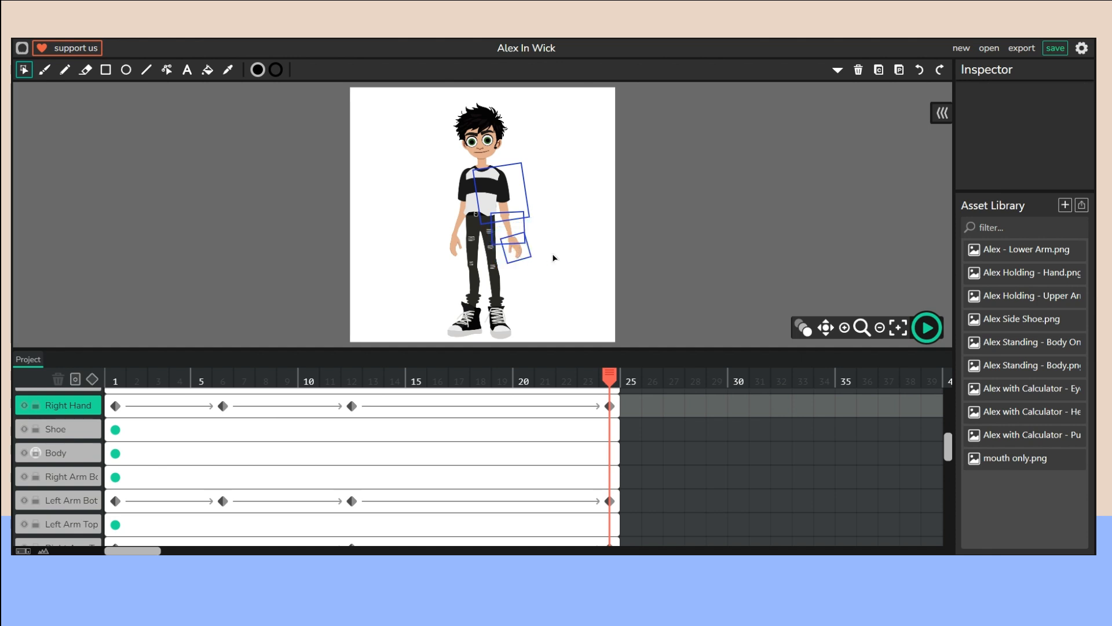
left_click(519, 259)
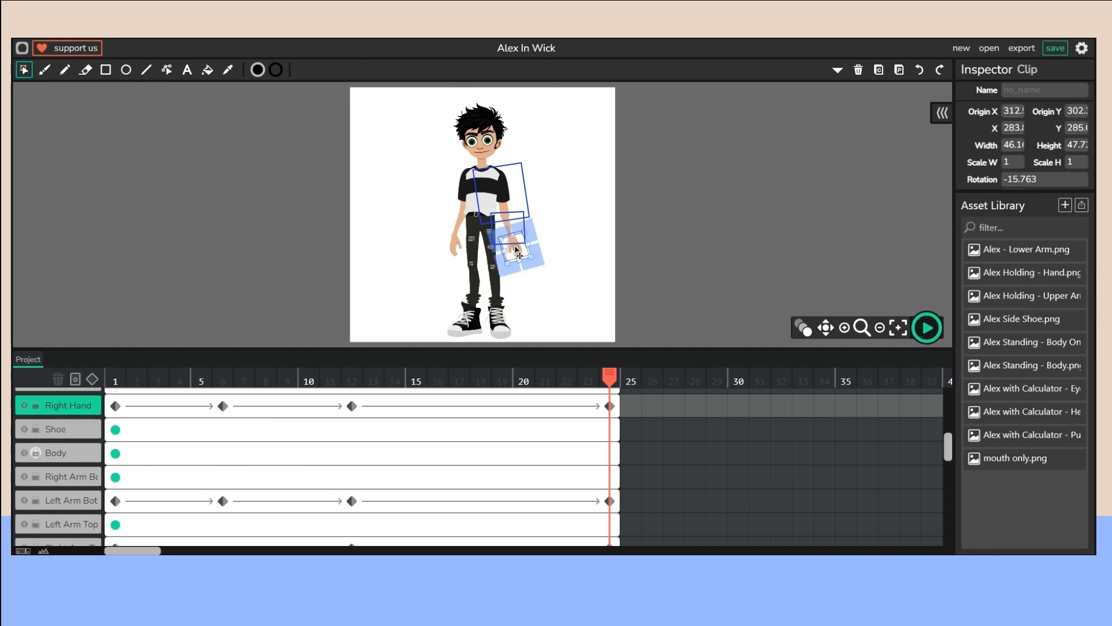
left_click(561, 253)
mouse_move(610, 383)
left_mouse_down()
mouse_move(351, 394)
mouse_move(605, 401)
left_mouse_up()
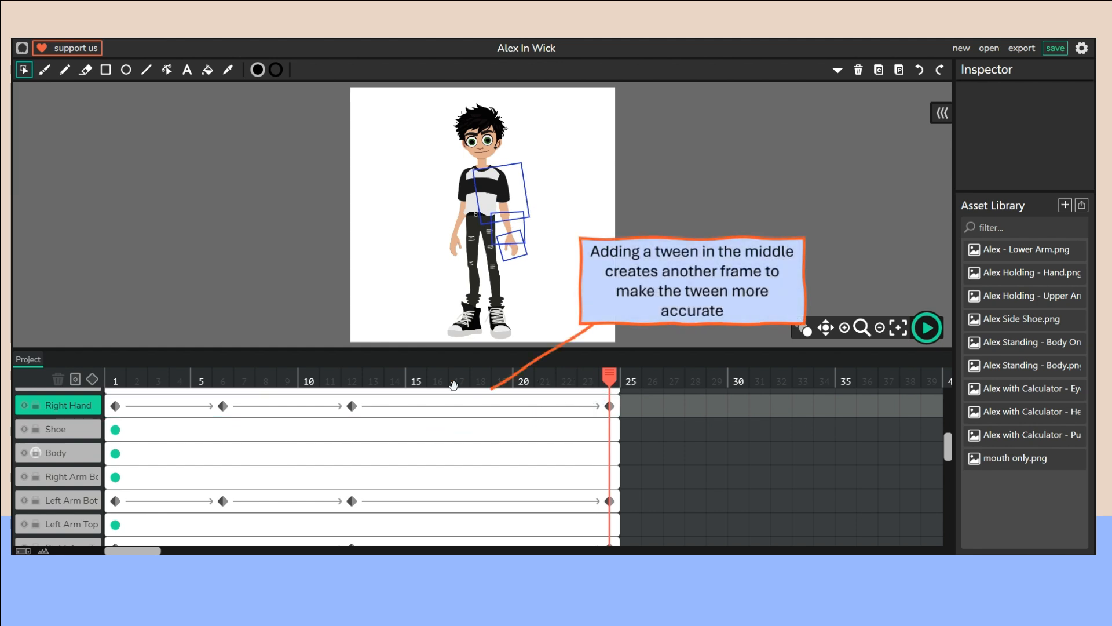
Add tweens at frame 18 on the Left Arm Bot and Right Hand layers
left_click(477, 379)
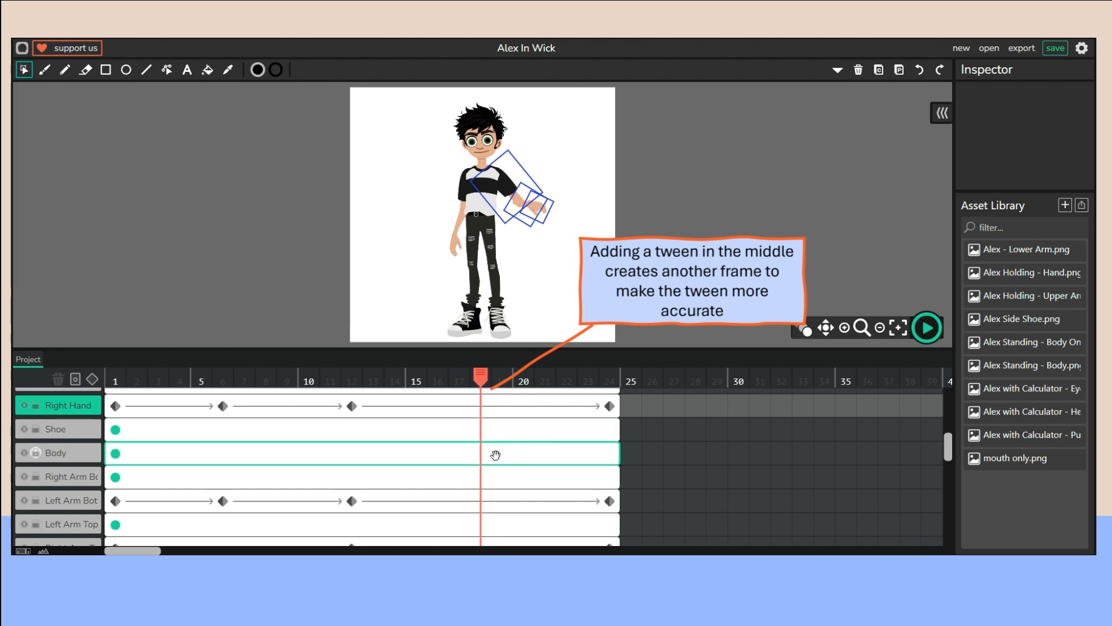
scroll(492, 455, "down", 1)
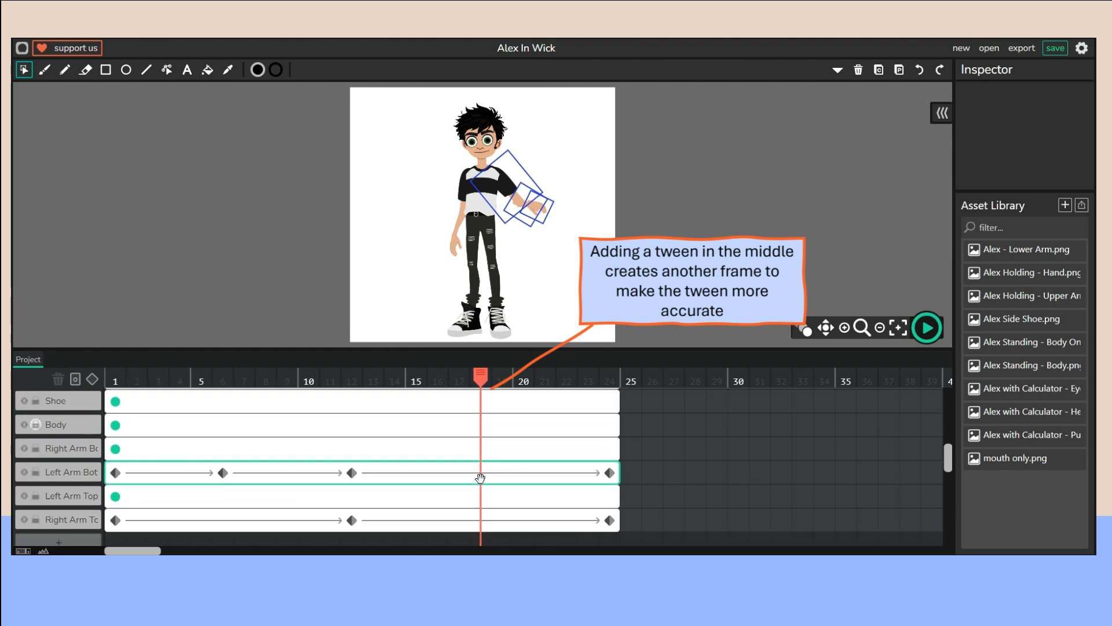
left_click(480, 479)
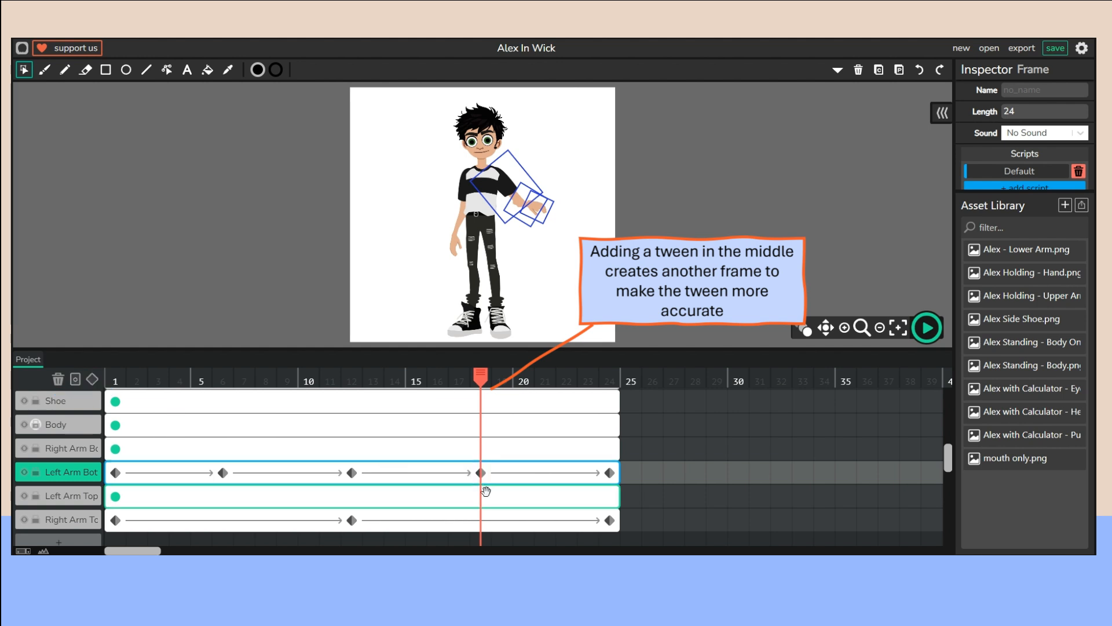
scroll(487, 475, "up", 1)
left_click(479, 414)
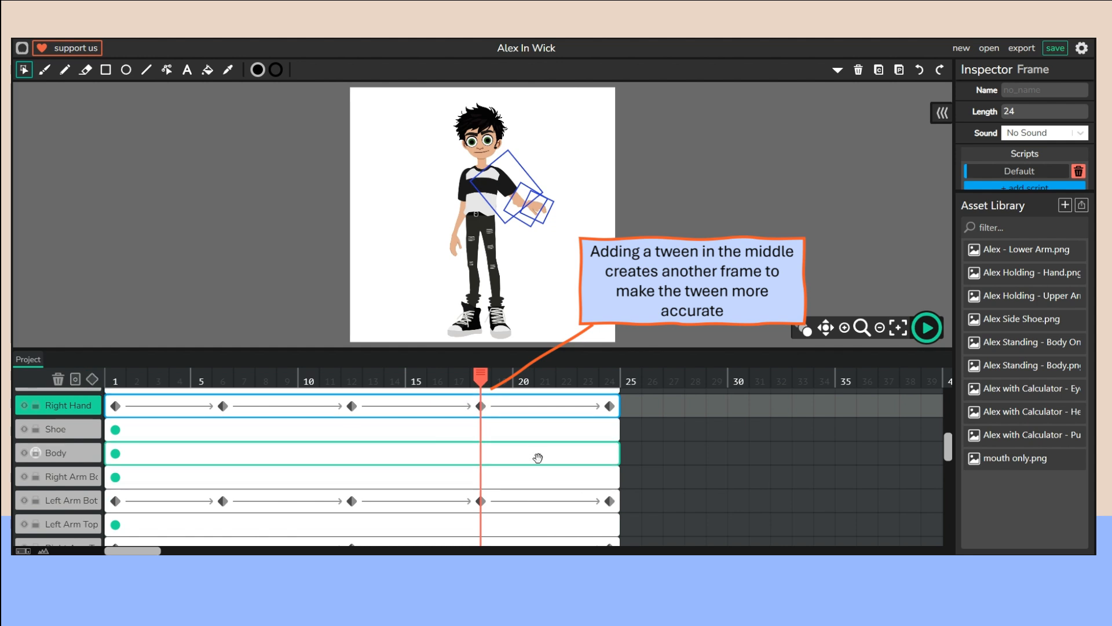
At frame 18, move the hand clear of the arm and rotate the lower arm to about -28 degrees
scroll(493, 490, "down", 1)
left_click(481, 473)
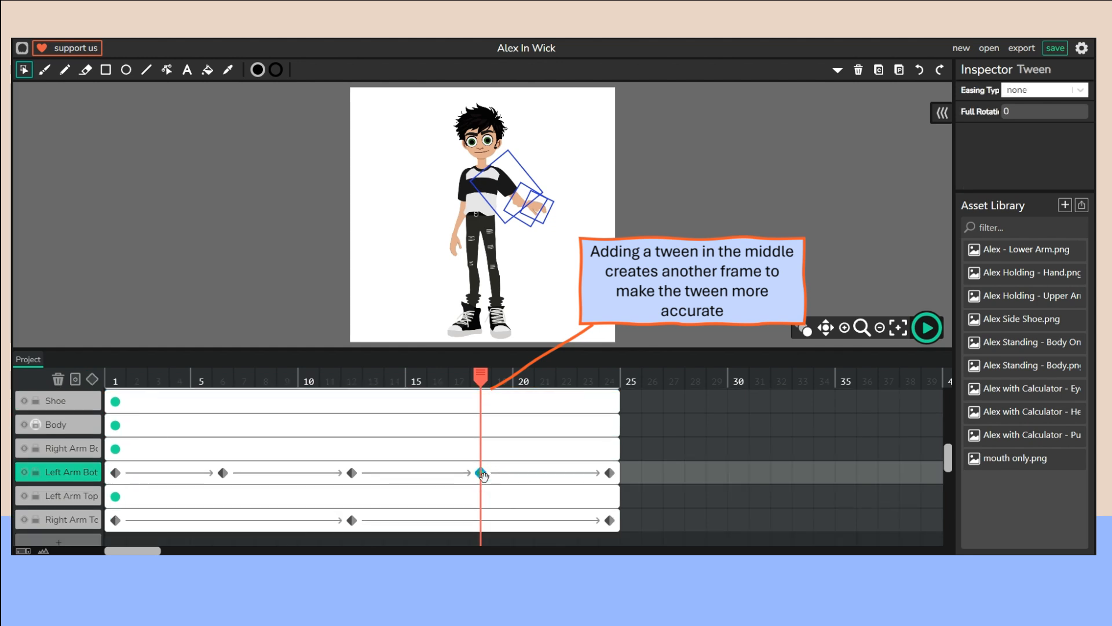
left_click(544, 211)
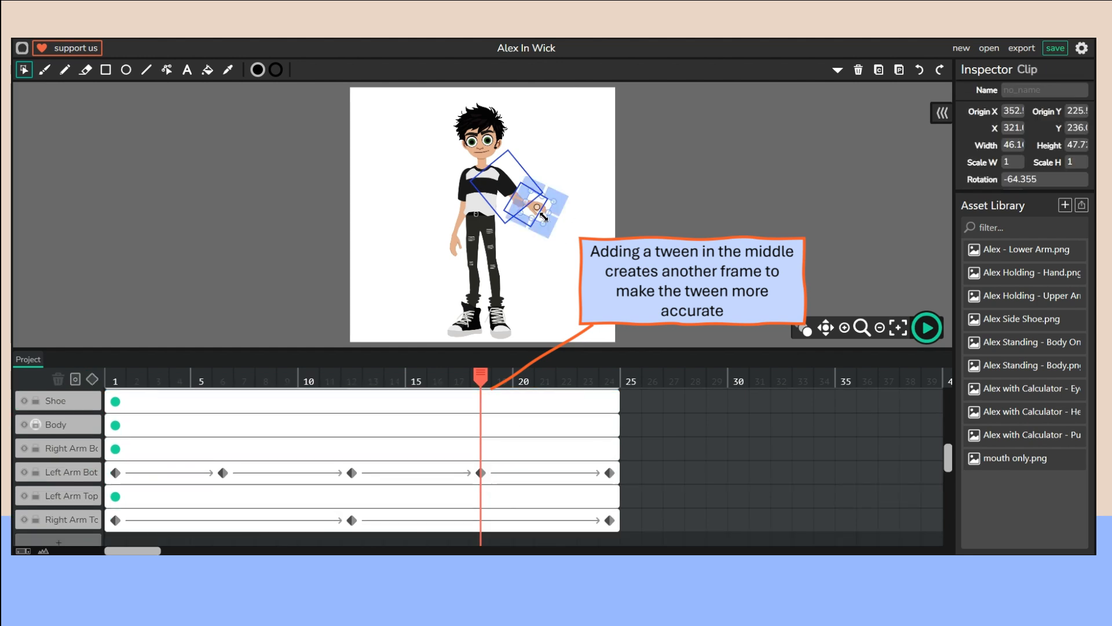
left_click_drag(543, 210, 625, 229)
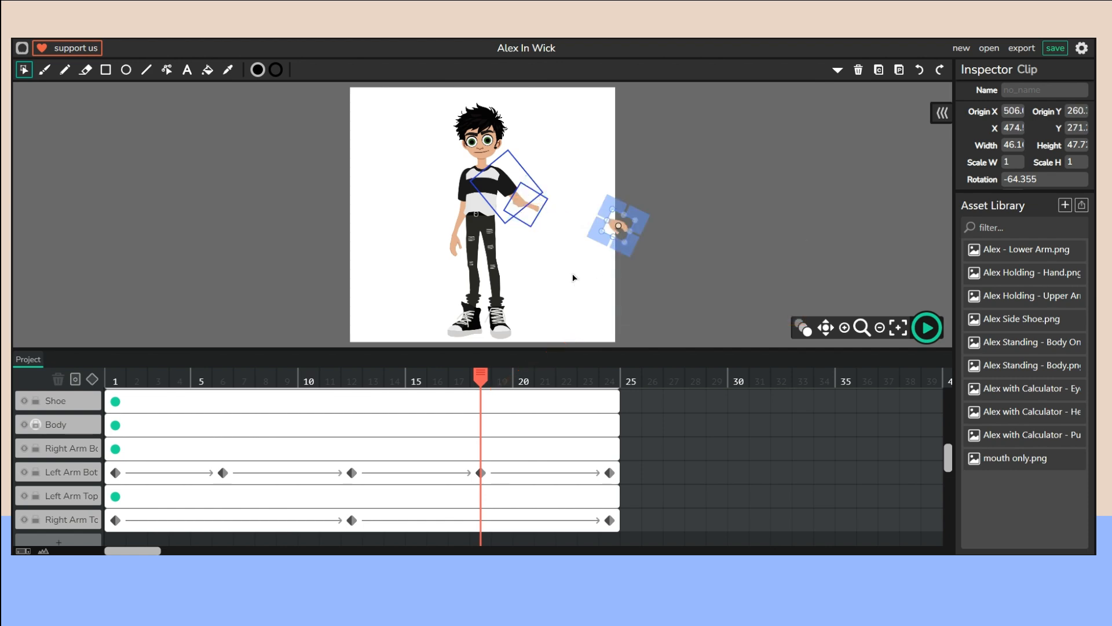
left_click(534, 214)
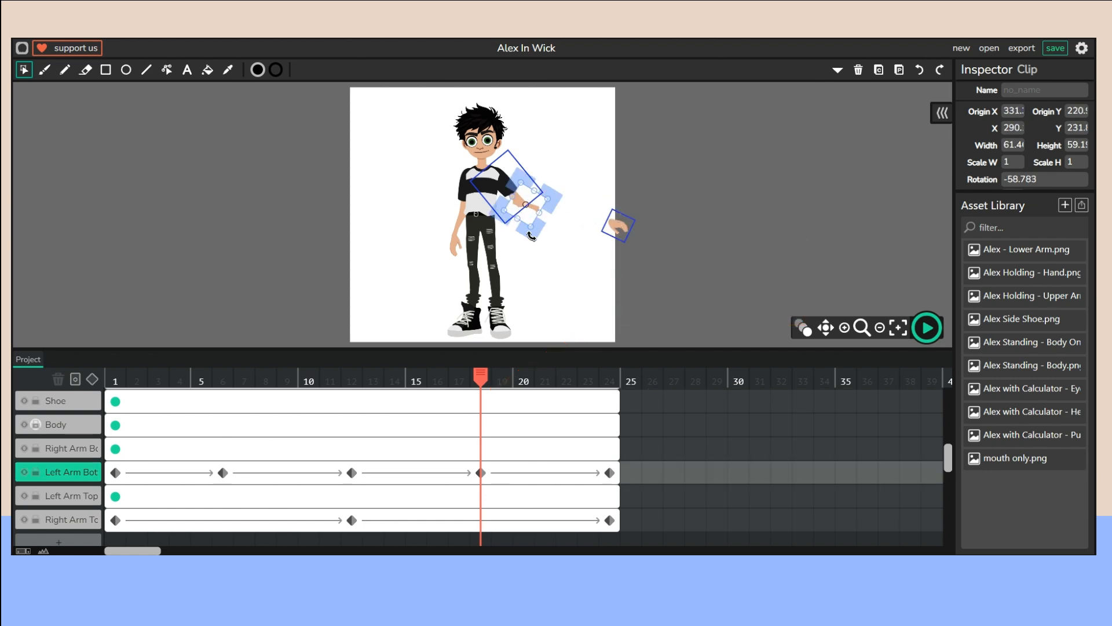
left_click_drag(529, 238, 517, 239)
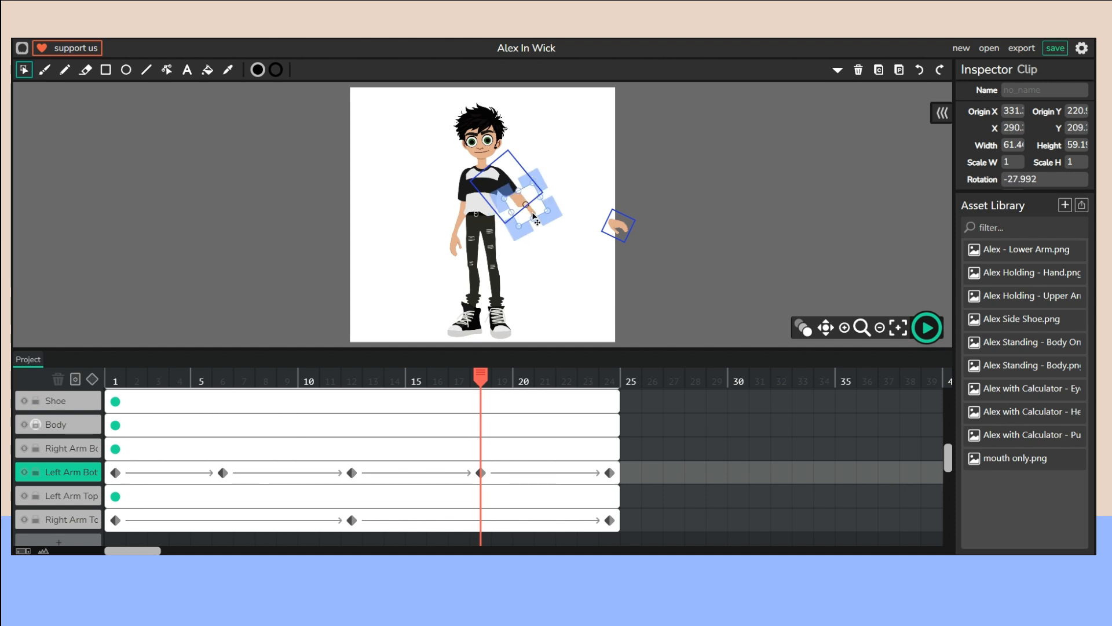
At frame 18, undo the lower arm's last rotation and move the lower arm outward to join the upper arm's end
key("ctrl+z")
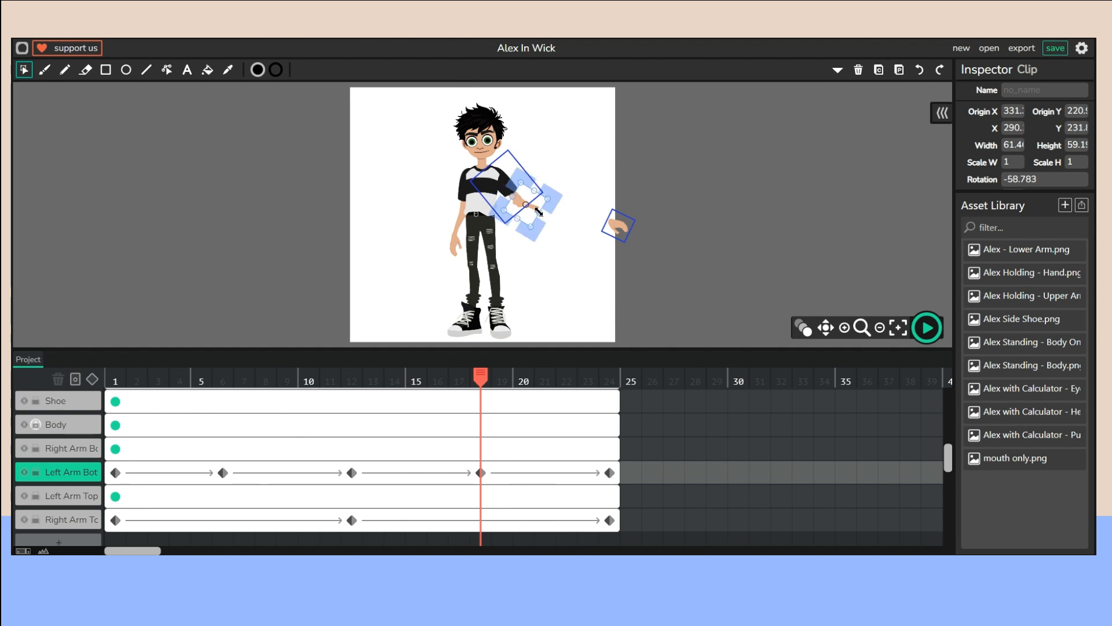
left_click_drag(536, 212, 541, 213)
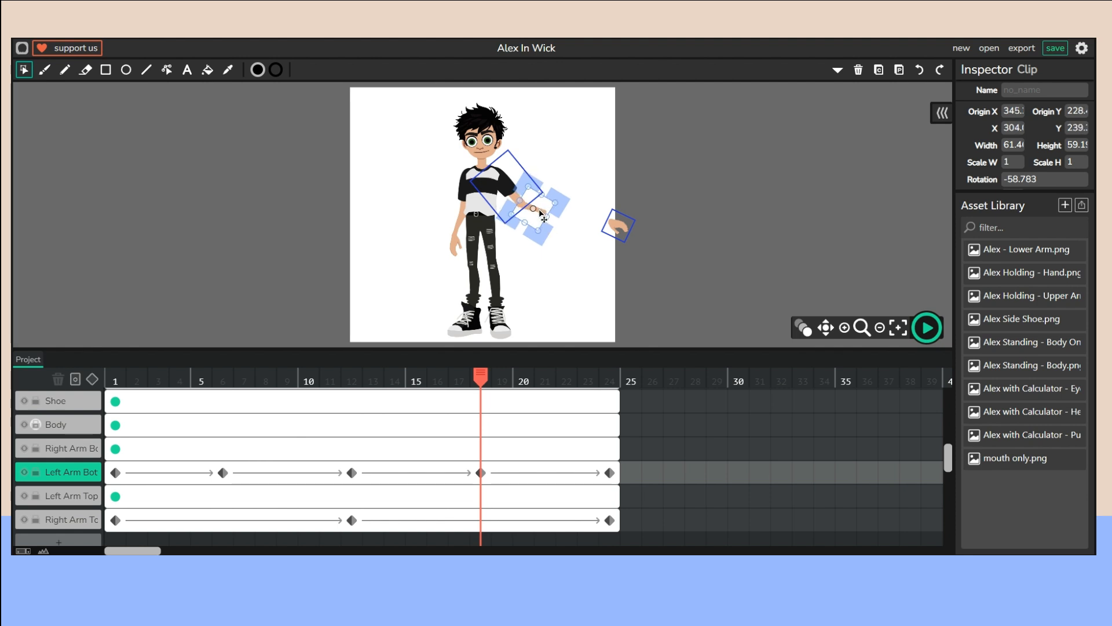
left_click(575, 277)
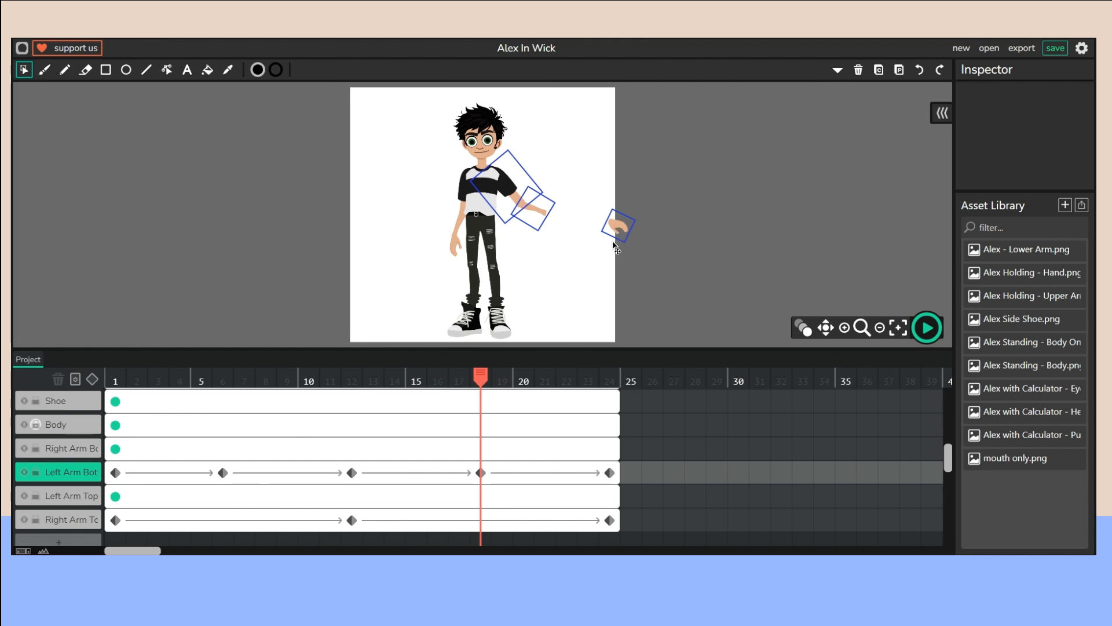
At frame 18, move the detached hand on the Right Hand layer onto the lower arm's end
left_click(622, 233)
scroll(510, 434, "up", 1)
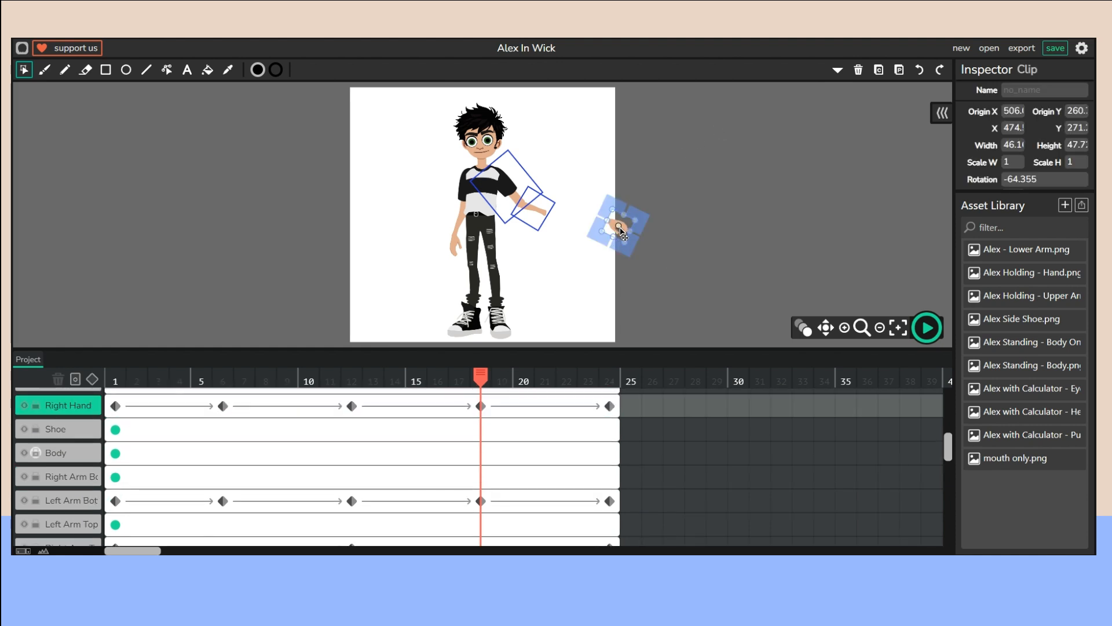
left_click_drag(624, 233, 560, 229)
left_click(579, 264)
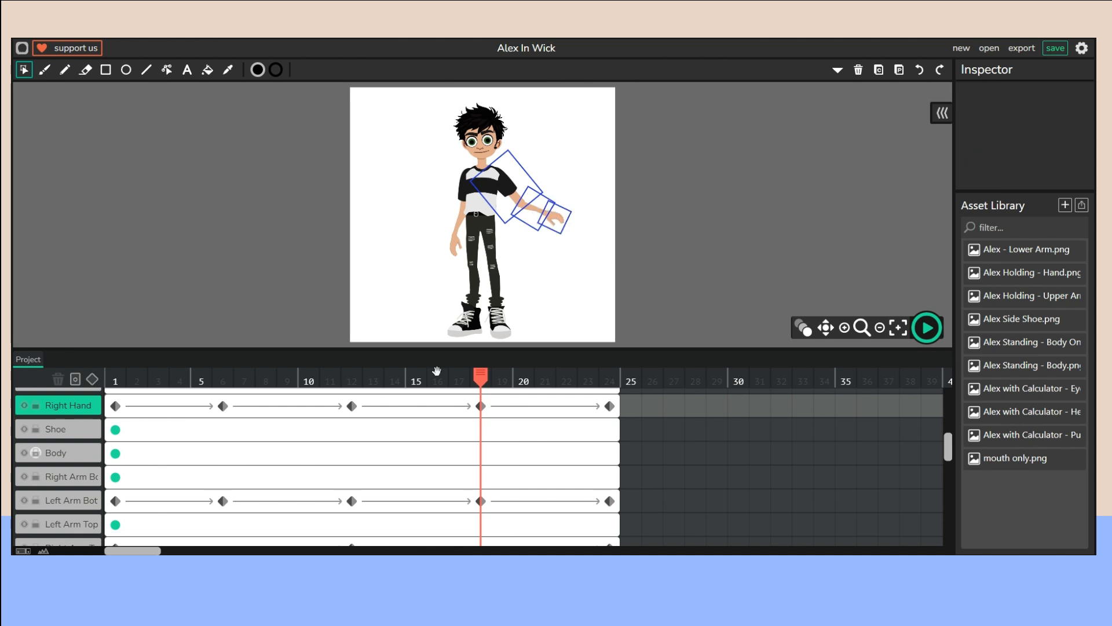
Scrub the timeline from frame 18 to frame 24, play the animation to check the arm movement, and stop playback
left_click_drag(480, 375, 605, 394)
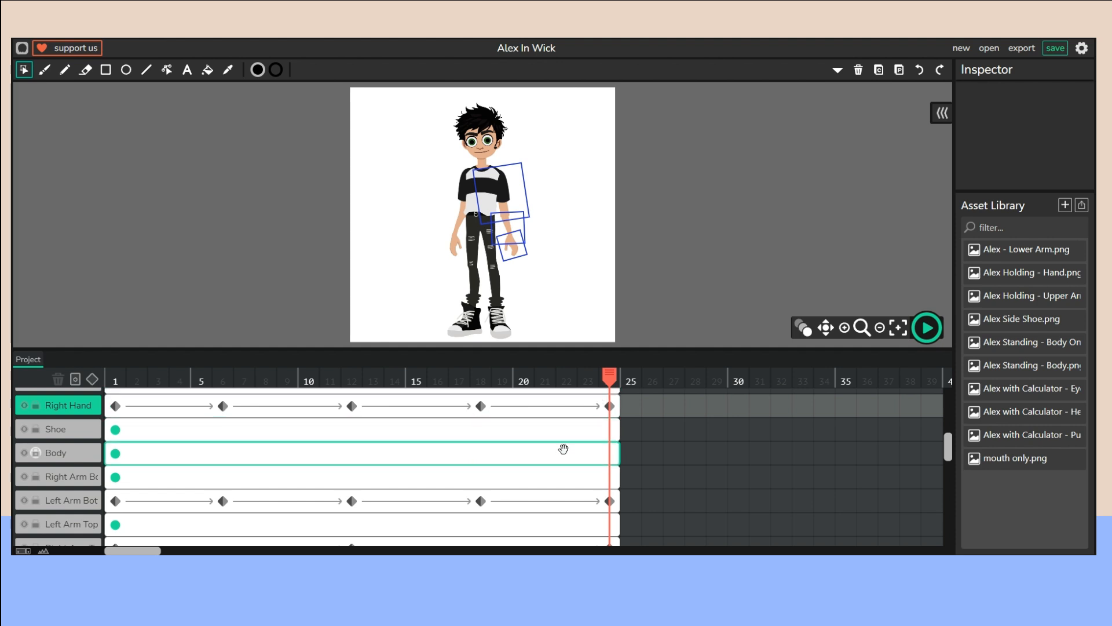
left_click(926, 329)
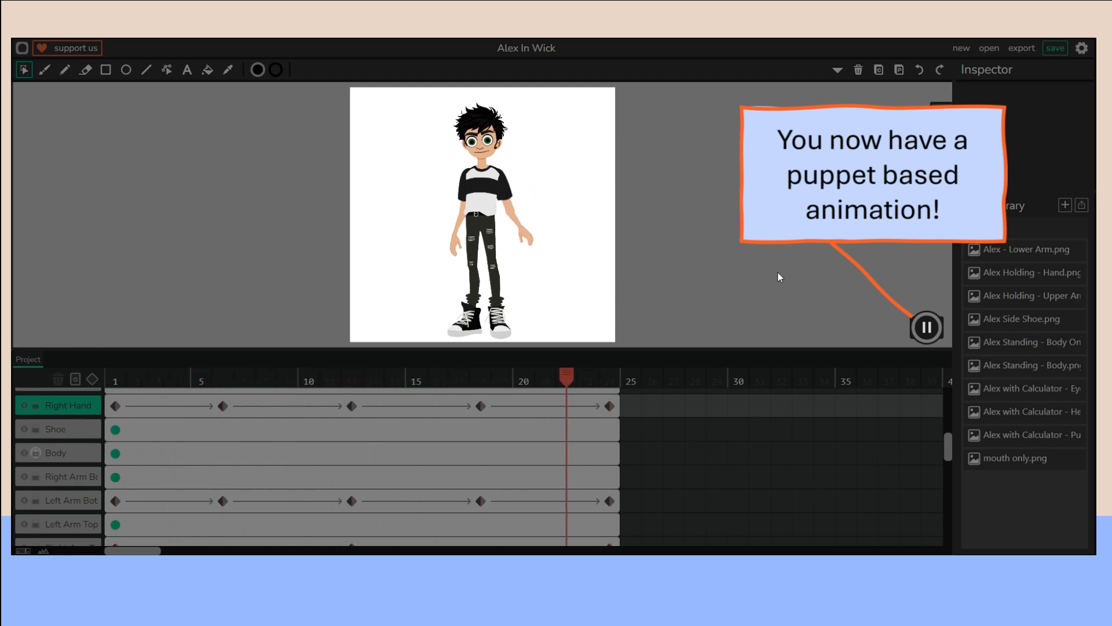
left_click(927, 328)
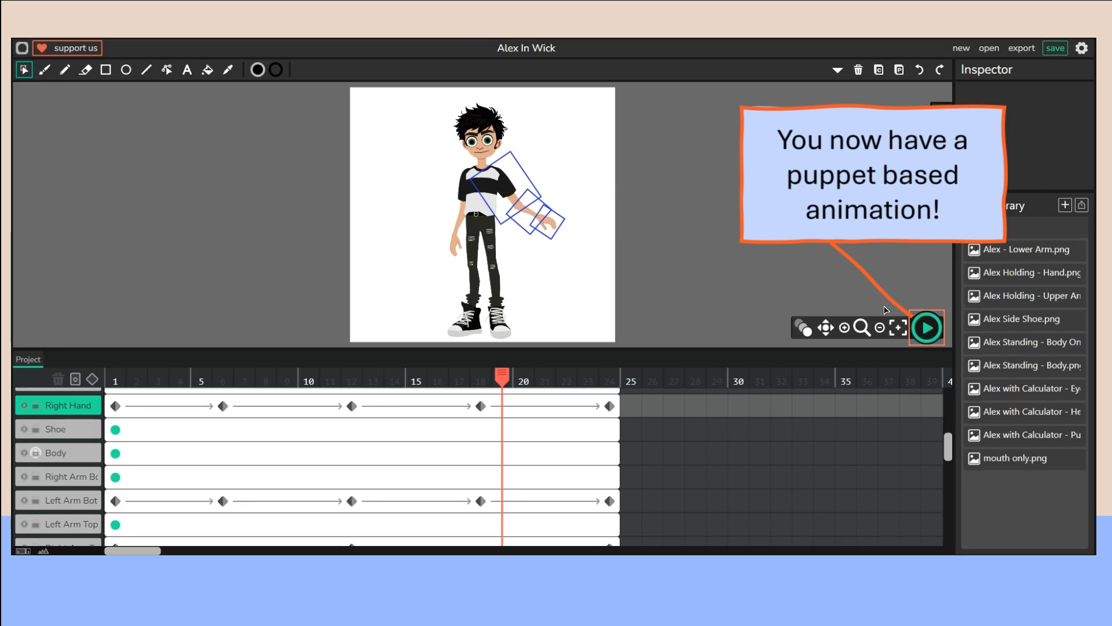